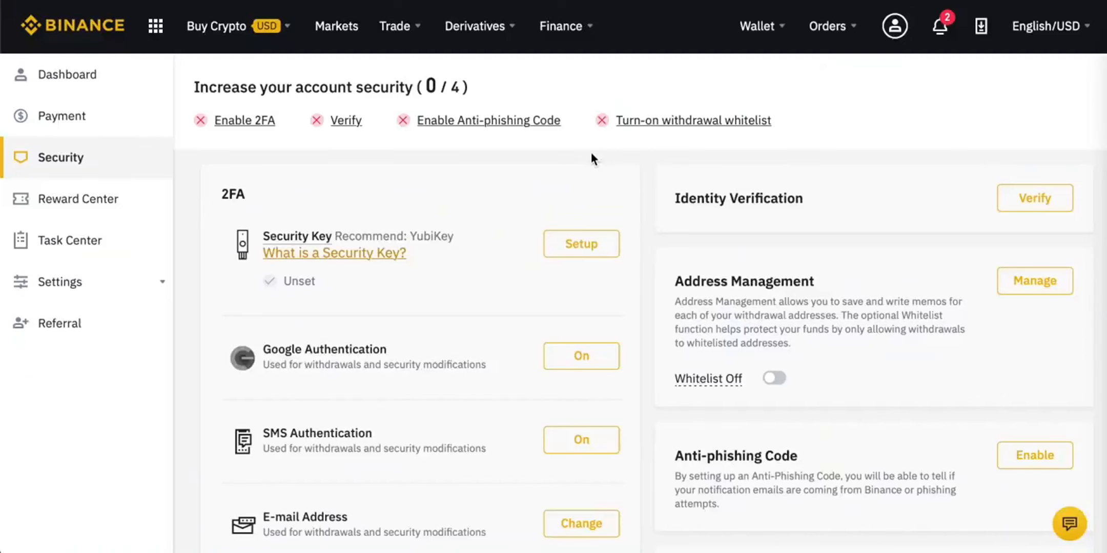
- Open the page for buying crypto with a credit or debit card
{"action": "mouse_move", "coordinate": [224, 32]}
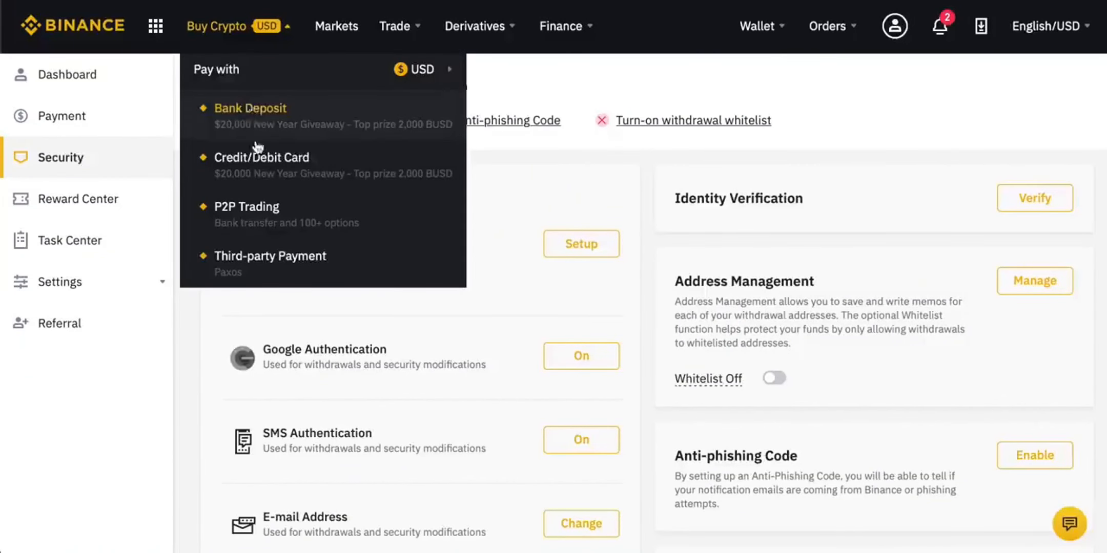
{"action": "left_click", "coordinate": [259, 163]}
{"action": "scroll", "coordinate": [523, 154], "scroll_direction": "down", "scroll_amount": 1}
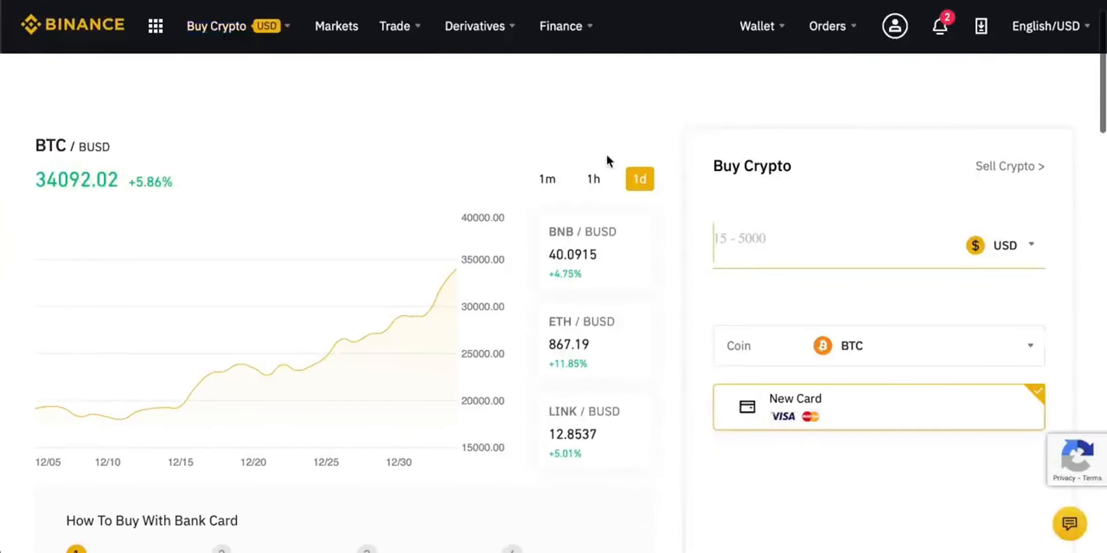
- Compare the BTC/BUSD price chart at the 1h and 1d intervals
{"action": "double_click", "coordinate": [64, 144]}
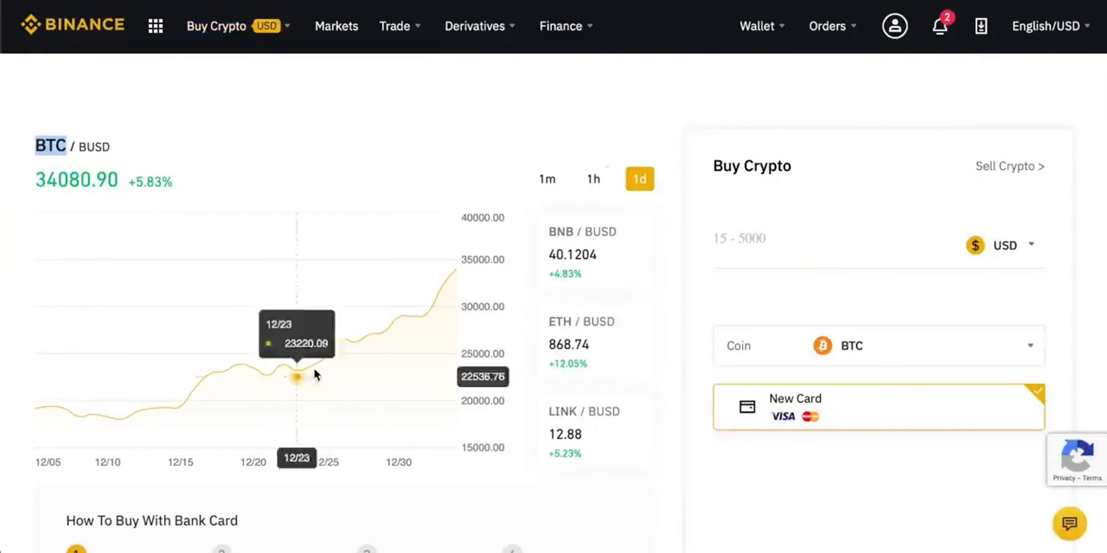
{"action": "left_click", "coordinate": [595, 180]}
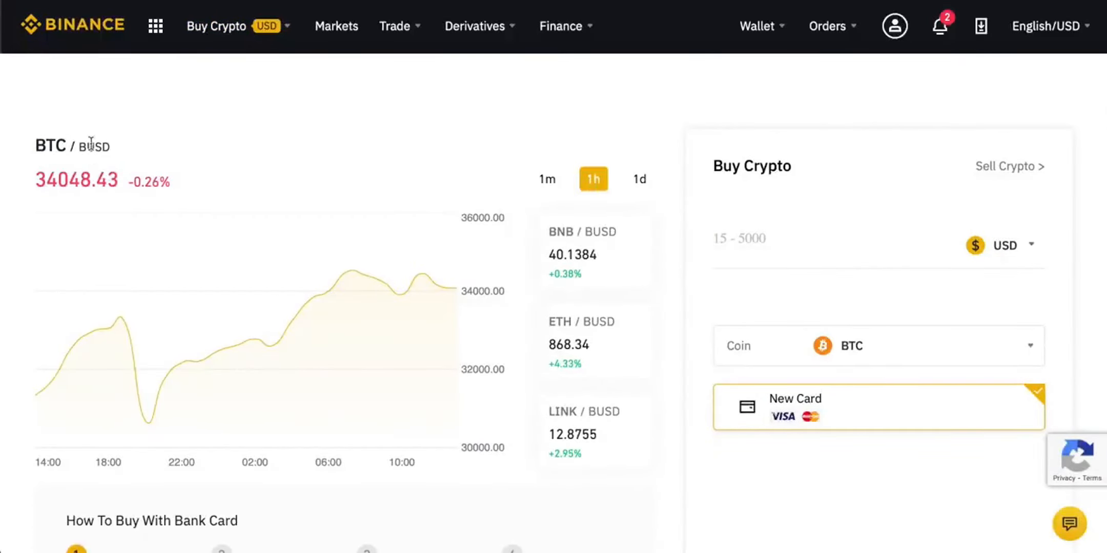
{"action": "scroll", "coordinate": [657, 351], "scroll_direction": "down", "scroll_amount": 1}
{"action": "scroll", "coordinate": [656, 350], "scroll_direction": "up", "scroll_amount": 1}
{"action": "left_click", "coordinate": [645, 205]}
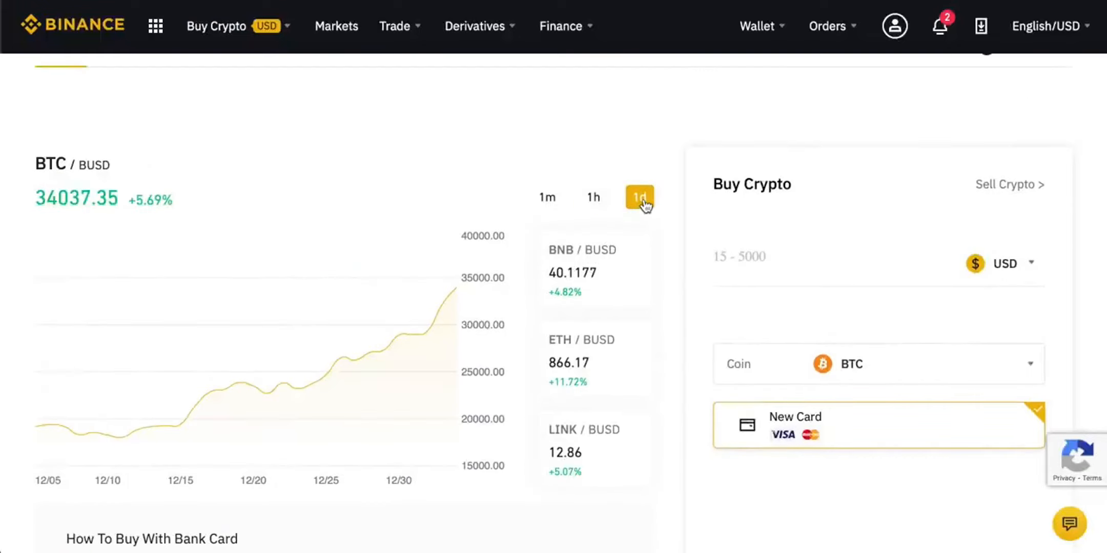
- Choose USD as the payment currency for the crypto purchase
{"action": "left_click", "coordinate": [1030, 263]}
{"action": "scroll", "coordinate": [829, 421], "scroll_direction": "up", "scroll_amount": 2}
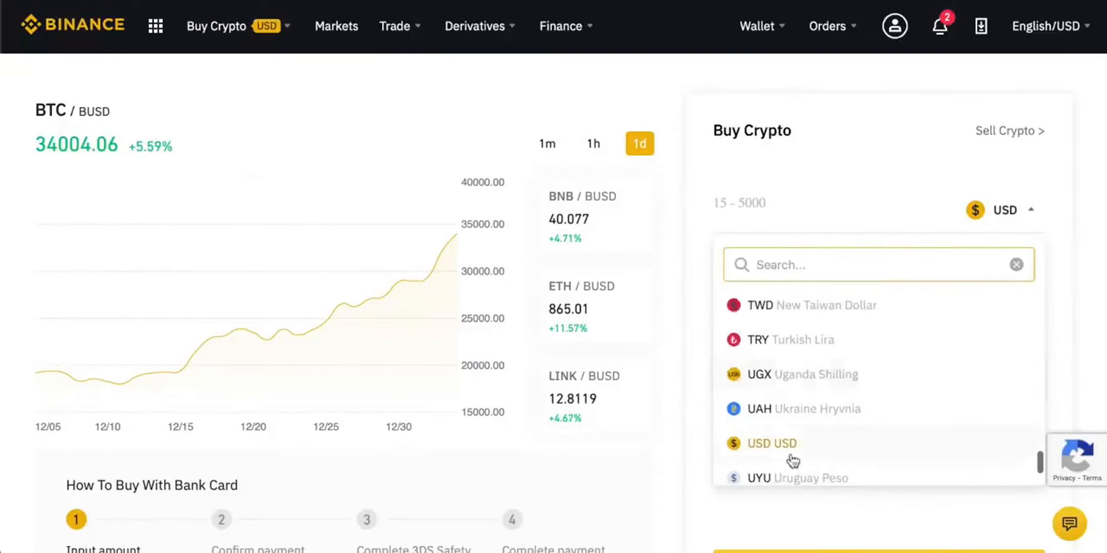
{"action": "left_click", "coordinate": [789, 445]}
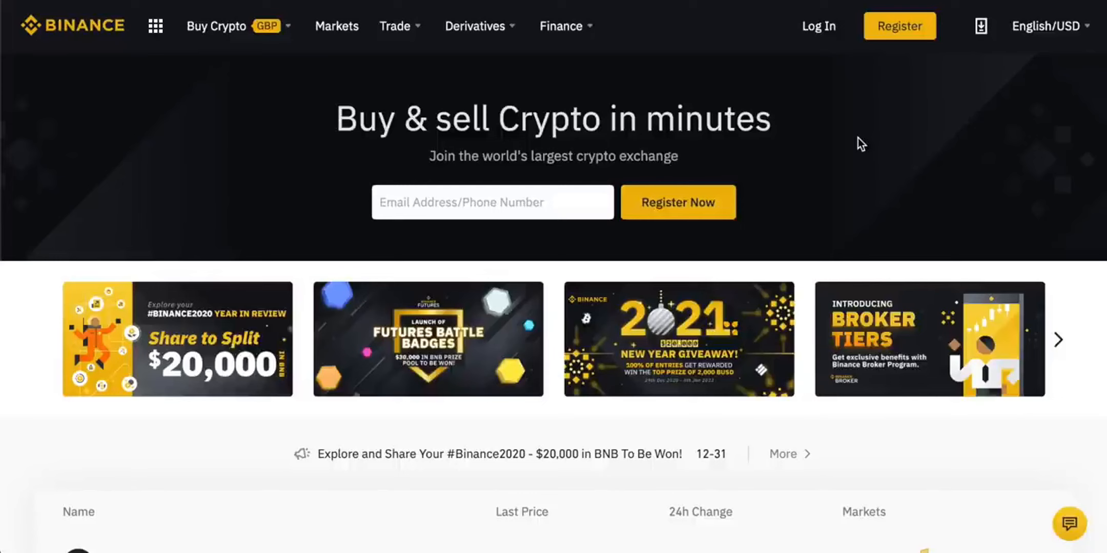
- Examine the homepage's promotions and its list of coin prices and 24h changes
{"action": "scroll", "coordinate": [817, 156], "scroll_direction": "down", "scroll_amount": 3}
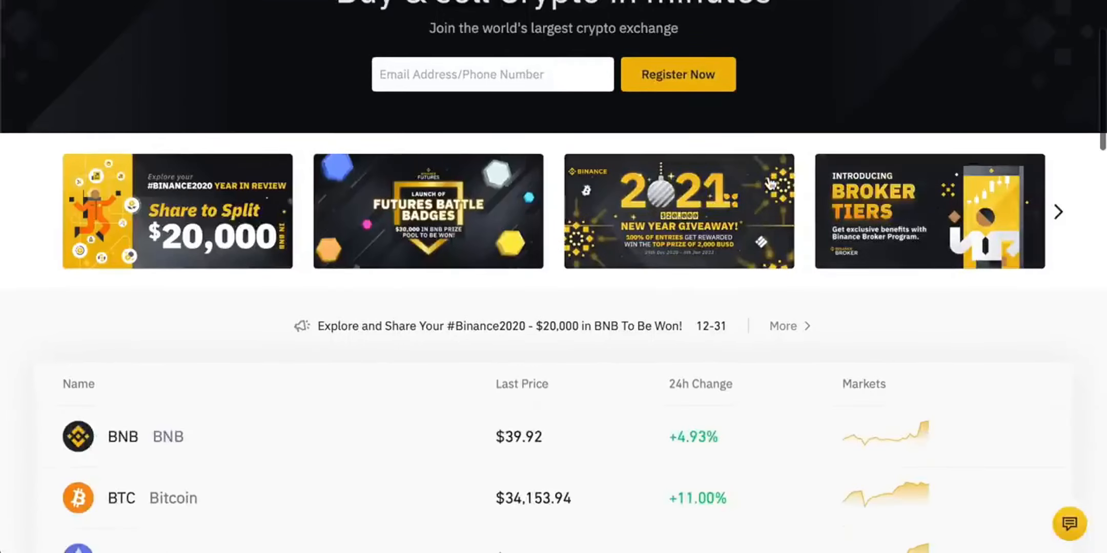
{"action": "scroll", "coordinate": [770, 183], "scroll_direction": "up", "scroll_amount": 3}
{"action": "scroll", "coordinate": [770, 183], "scroll_direction": "down", "scroll_amount": 5}
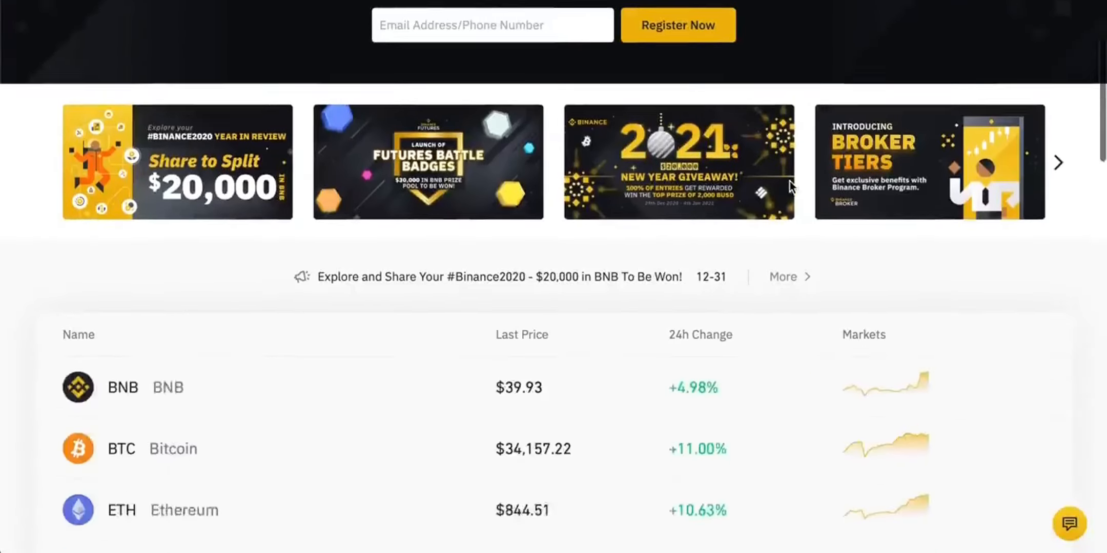
{"action": "scroll", "coordinate": [790, 183], "scroll_direction": "down", "scroll_amount": 1}
{"action": "scroll", "coordinate": [285, 209], "scroll_direction": "up", "scroll_amount": 2}
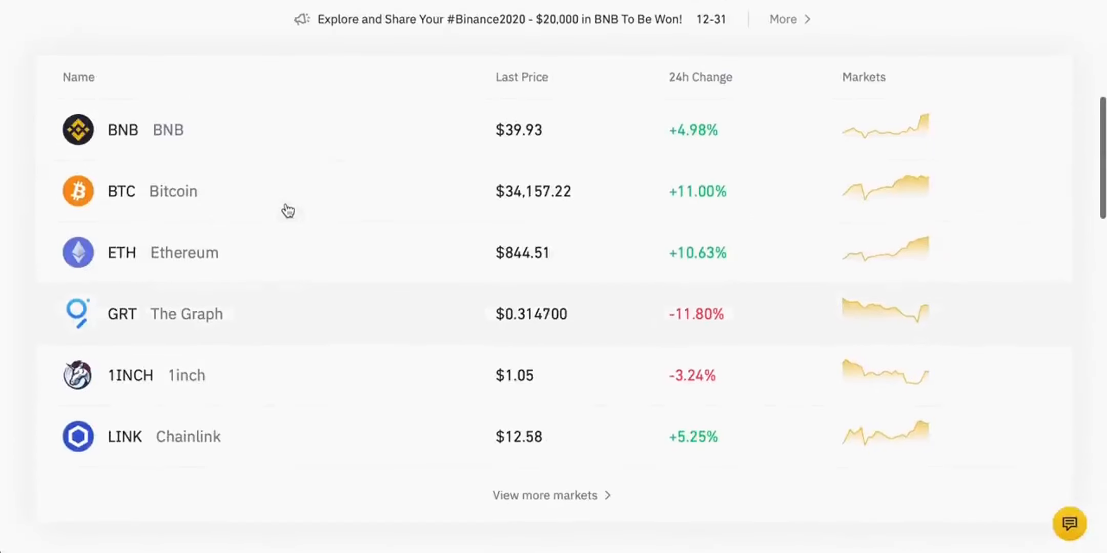
{"action": "scroll", "coordinate": [287, 210], "scroll_direction": "down", "scroll_amount": 10}
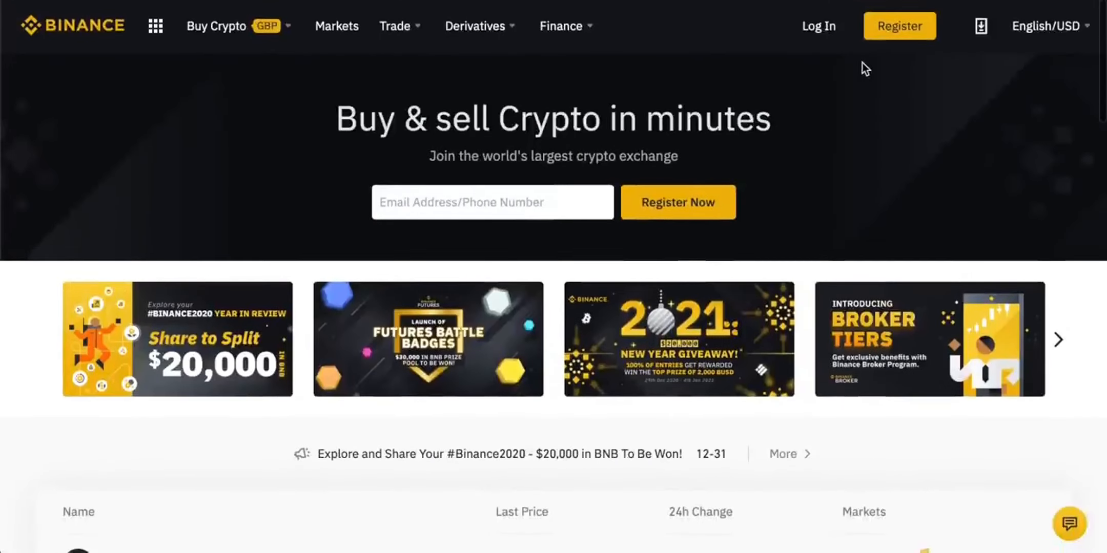
- Open the account registration form, check the mobile sign-up option and return to e-mail sign-up
{"action": "left_click", "coordinate": [898, 26]}
{"action": "left_click", "coordinate": [538, 285]}
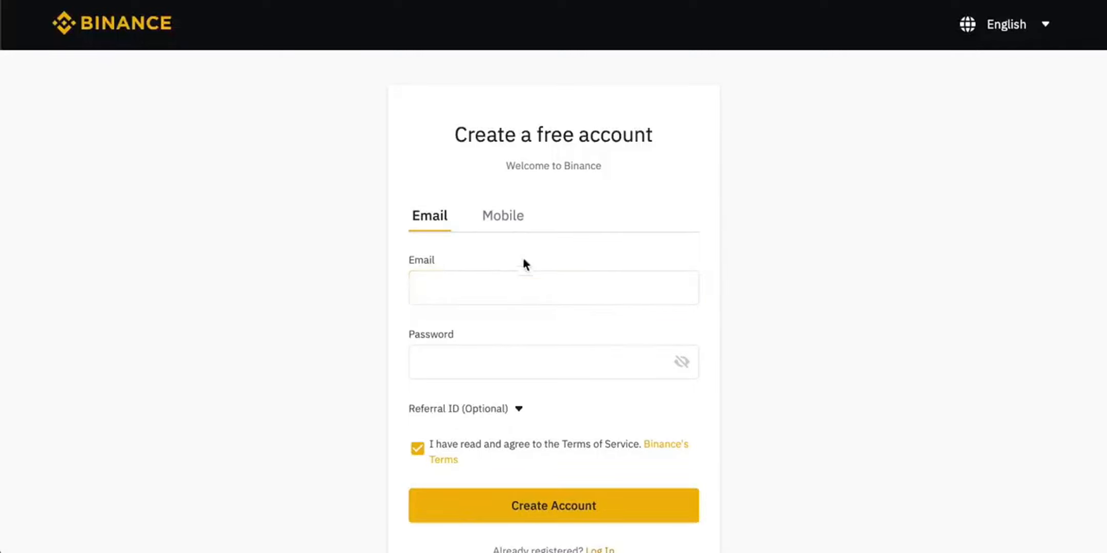
{"action": "left_click", "coordinate": [515, 228]}
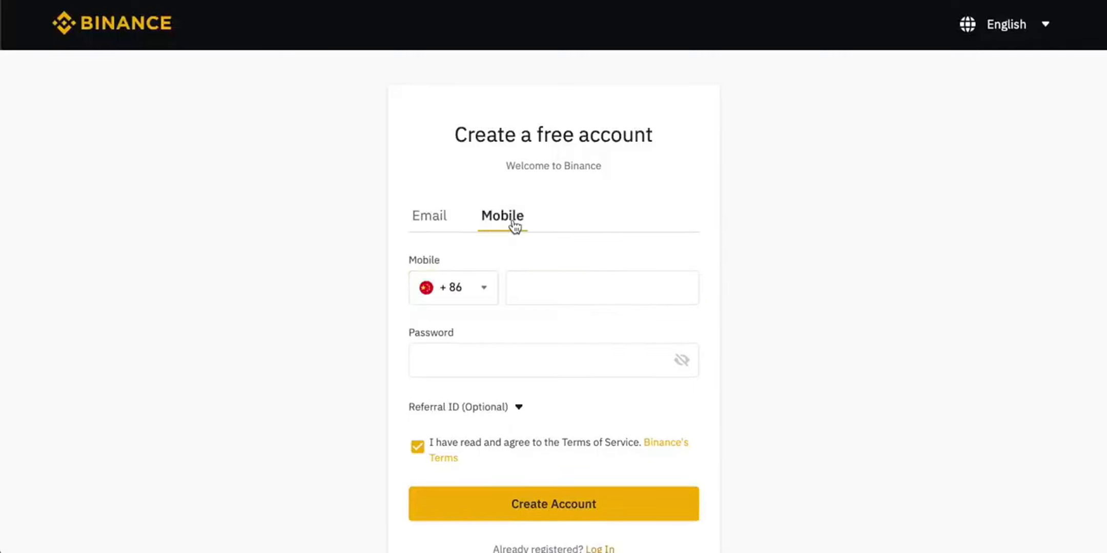
{"action": "left_click", "coordinate": [444, 229]}
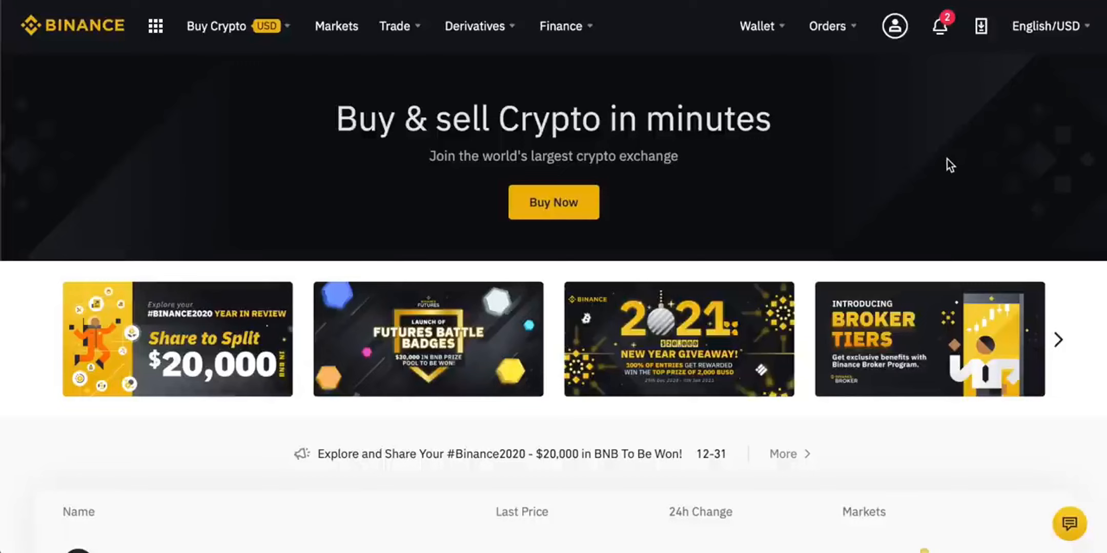
- Open the account dashboard from the profile and dismiss the security verification prompt without choosing a method
{"action": "mouse_move", "coordinate": [902, 33]}
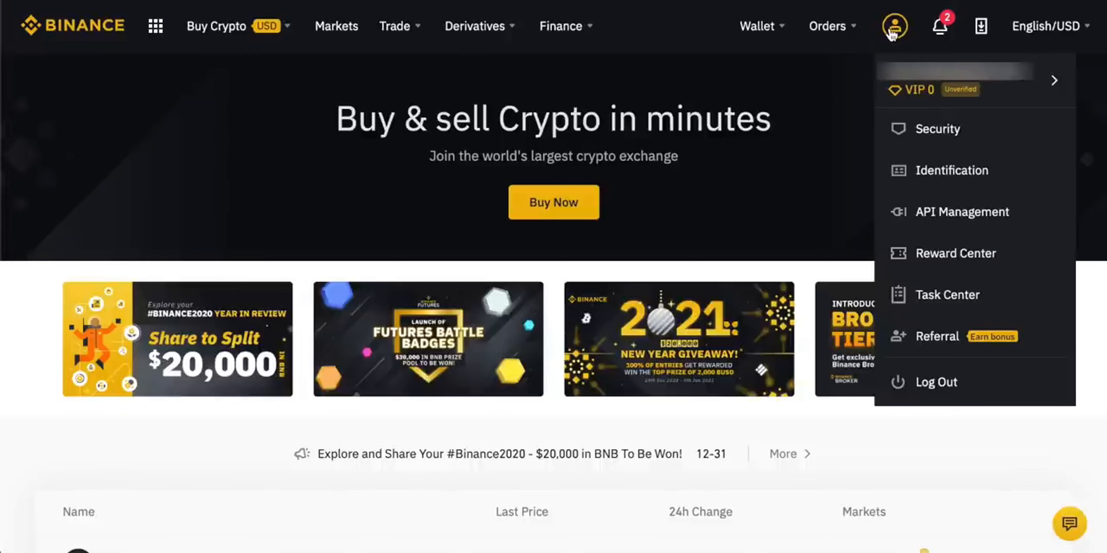
{"action": "mouse_move", "coordinate": [943, 29]}
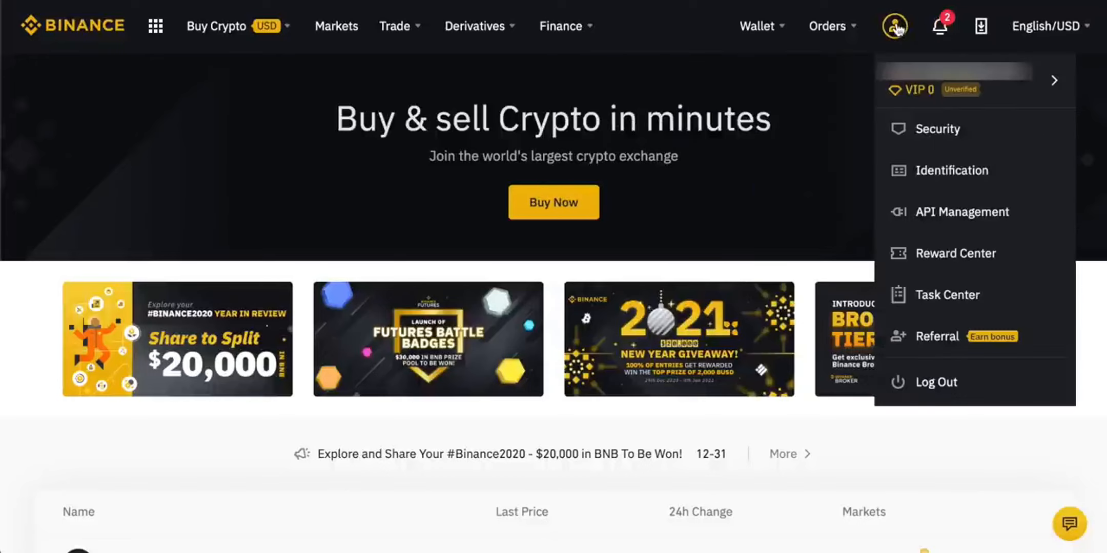
{"action": "left_click", "coordinate": [1018, 88]}
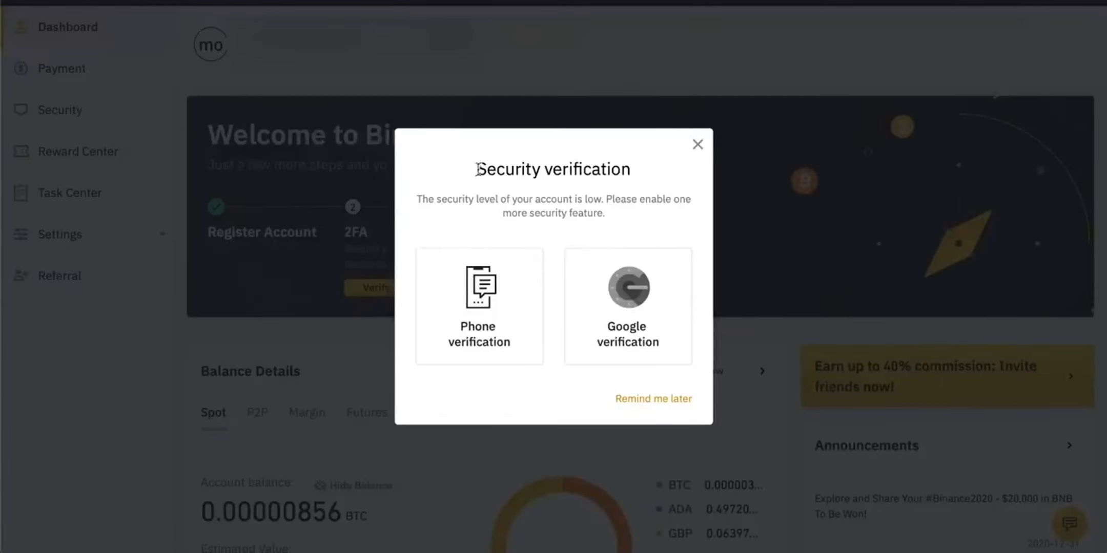
{"action": "left_click_drag", "start_coordinate": [476, 169], "coordinate": [632, 170]}
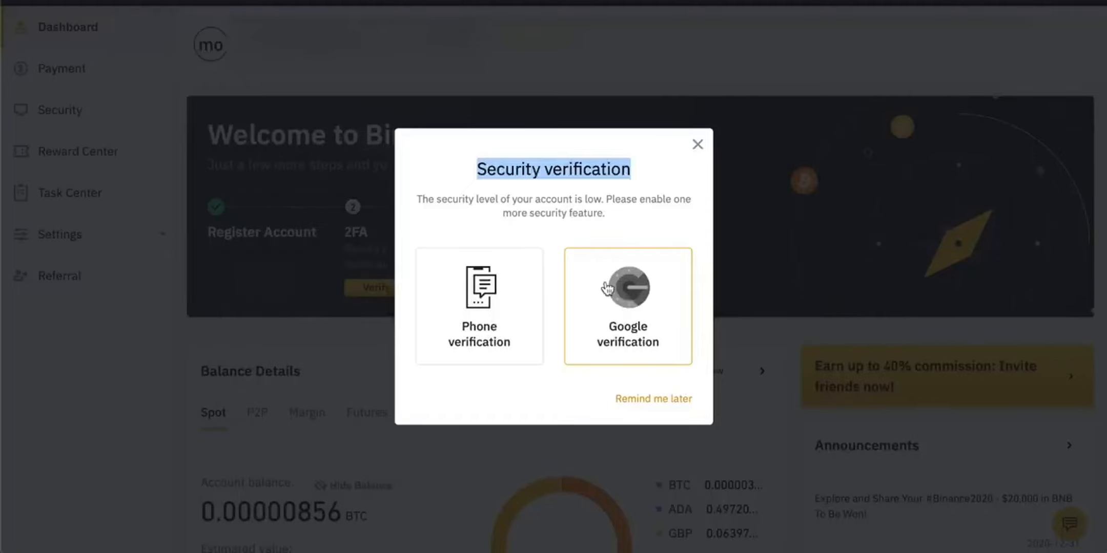
{"action": "left_click", "coordinate": [607, 214]}
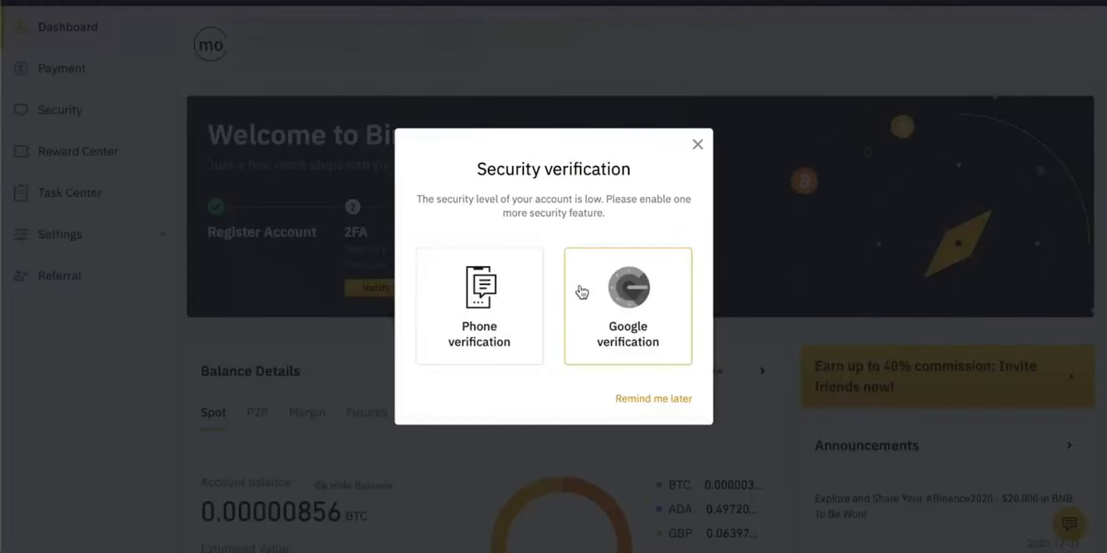
{"action": "left_click", "coordinate": [698, 145]}
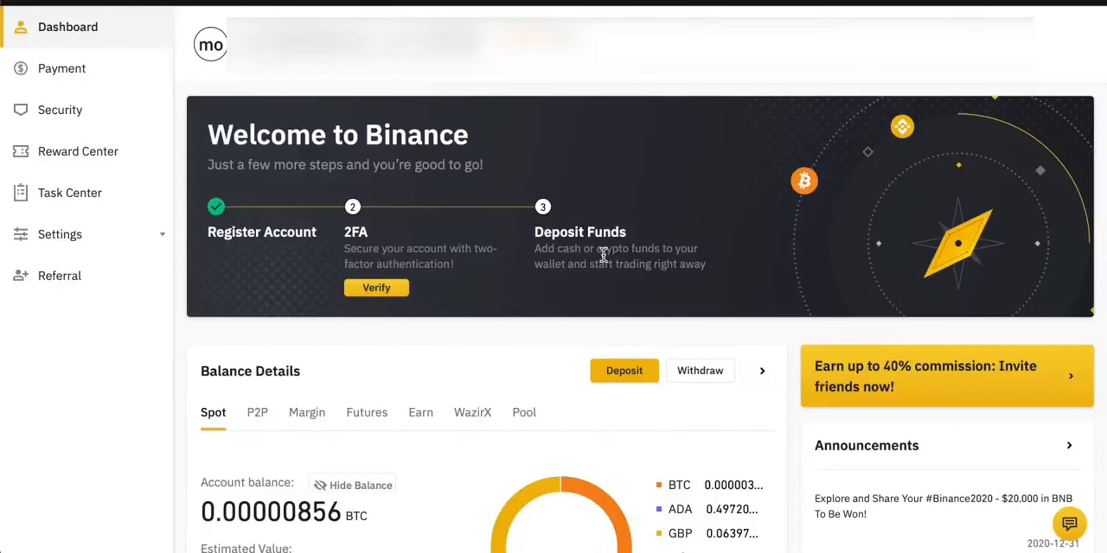
- Review the dashboard's balance details, account activity, security checklist, open orders and trading fee level
{"action": "scroll", "coordinate": [589, 258], "scroll_direction": "down", "scroll_amount": 1}
{"action": "scroll", "coordinate": [528, 307], "scroll_direction": "up", "scroll_amount": 1}
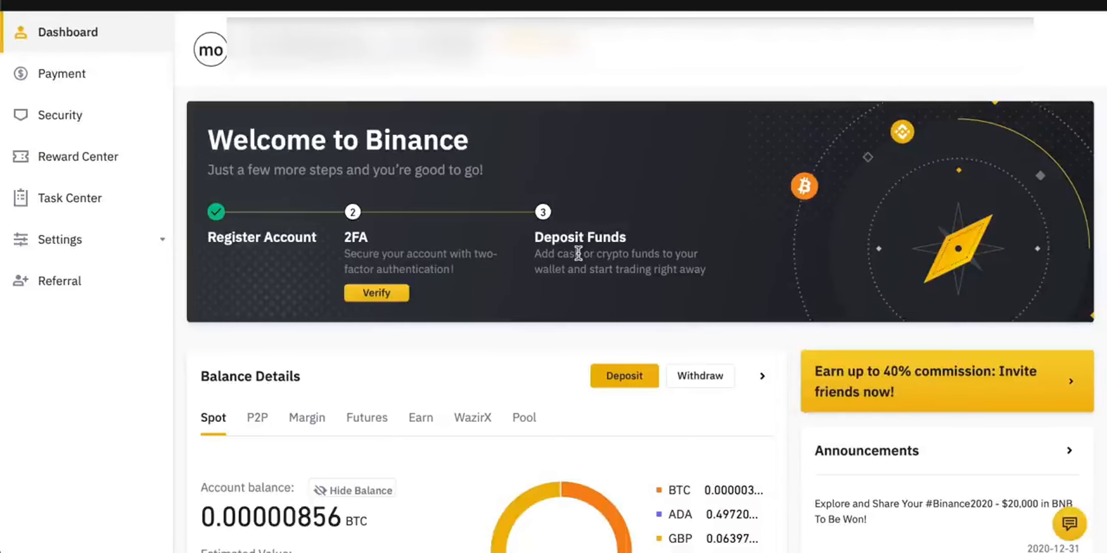
{"action": "scroll", "coordinate": [577, 253], "scroll_direction": "down", "scroll_amount": 5}
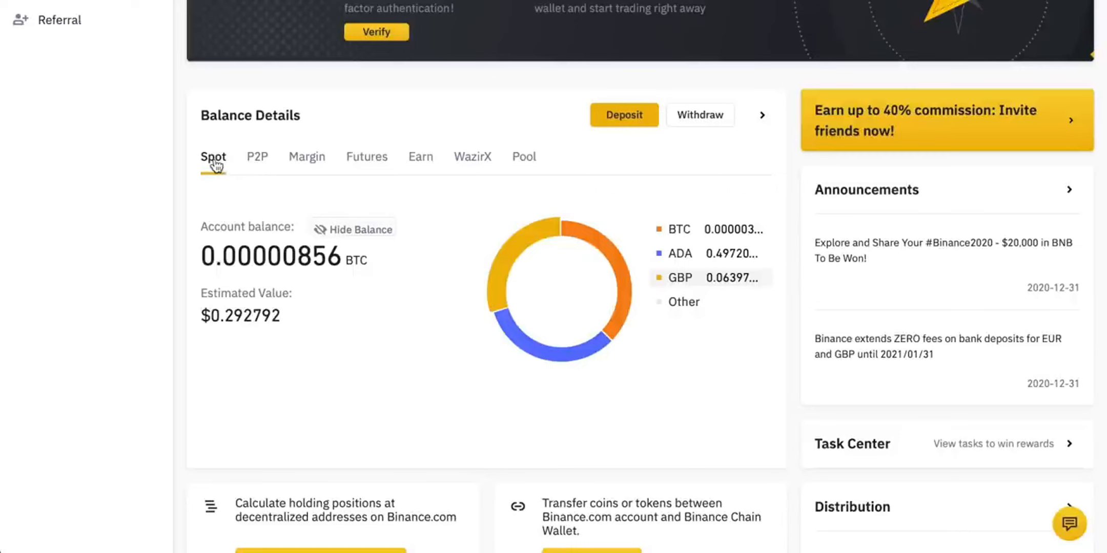
{"action": "scroll", "coordinate": [464, 253], "scroll_direction": "down", "scroll_amount": 5}
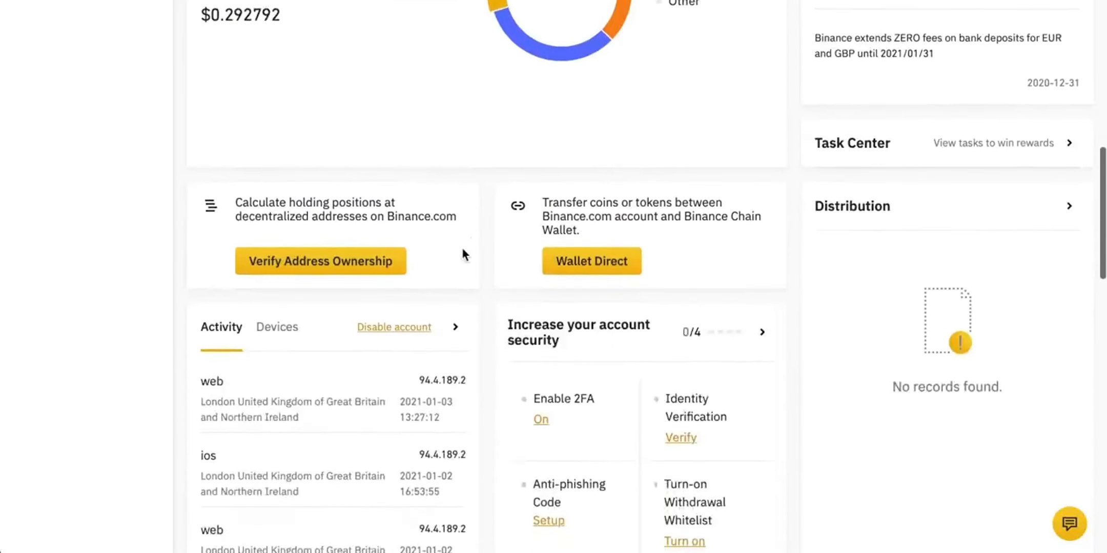
{"action": "scroll", "coordinate": [464, 255], "scroll_direction": "down", "scroll_amount": 4}
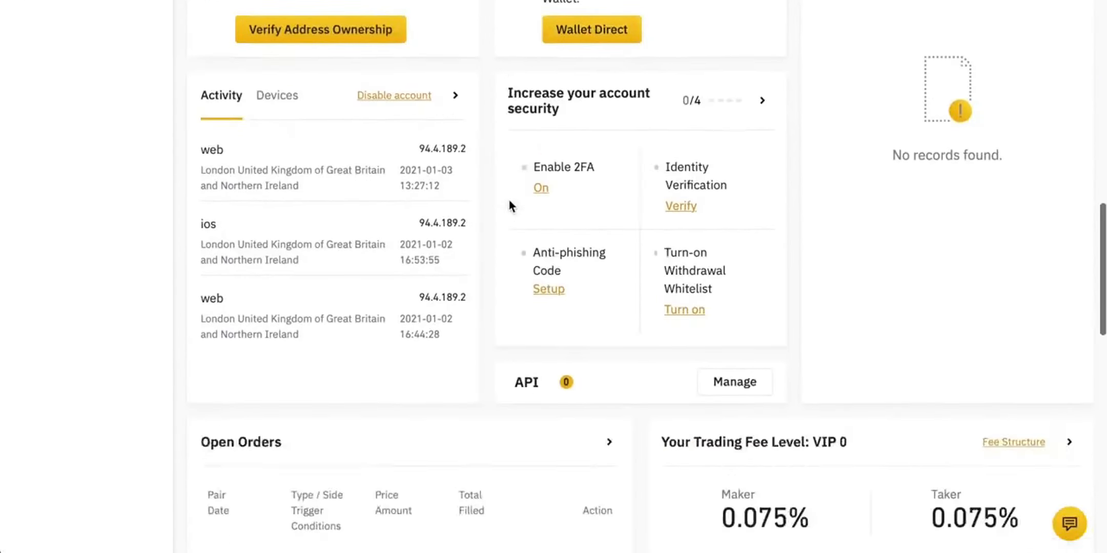
{"action": "scroll", "coordinate": [511, 206], "scroll_direction": "down", "scroll_amount": 5}
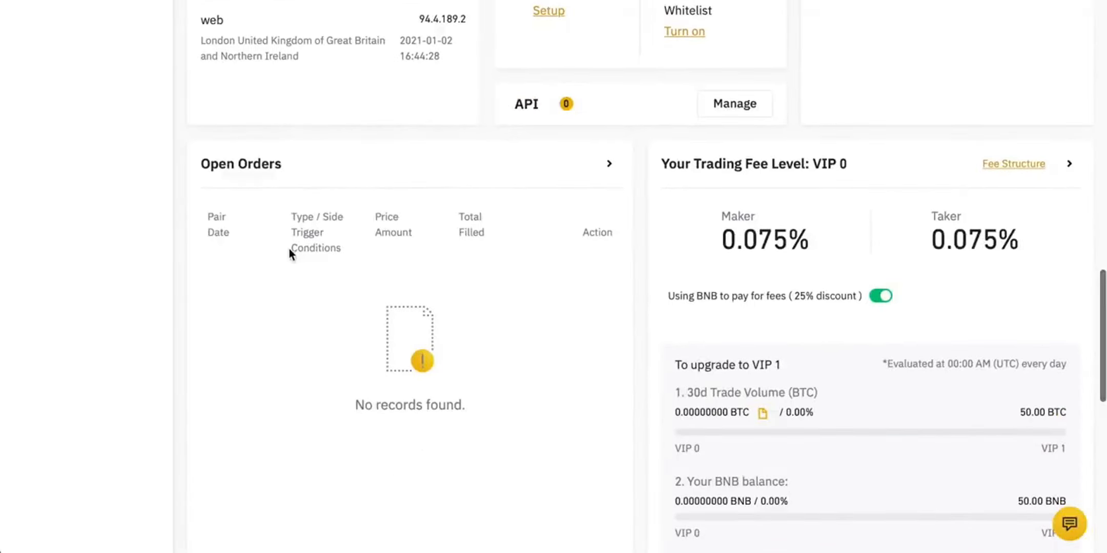
{"action": "scroll", "coordinate": [622, 310], "scroll_direction": "down", "scroll_amount": 3}
{"action": "scroll", "coordinate": [622, 310], "scroll_direction": "up", "scroll_amount": 3}
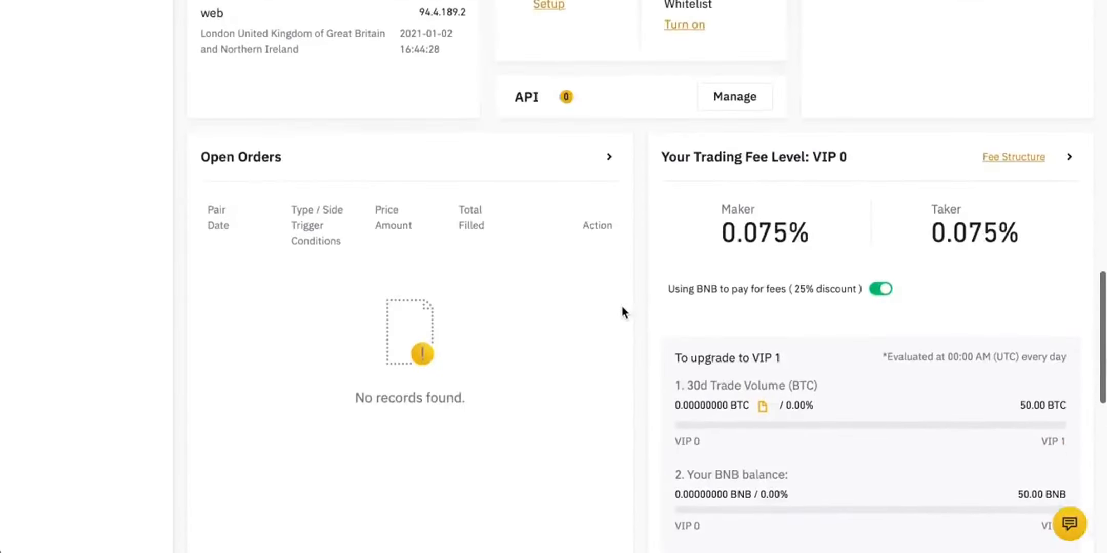
{"action": "scroll", "coordinate": [621, 307], "scroll_direction": "up", "scroll_amount": 10}
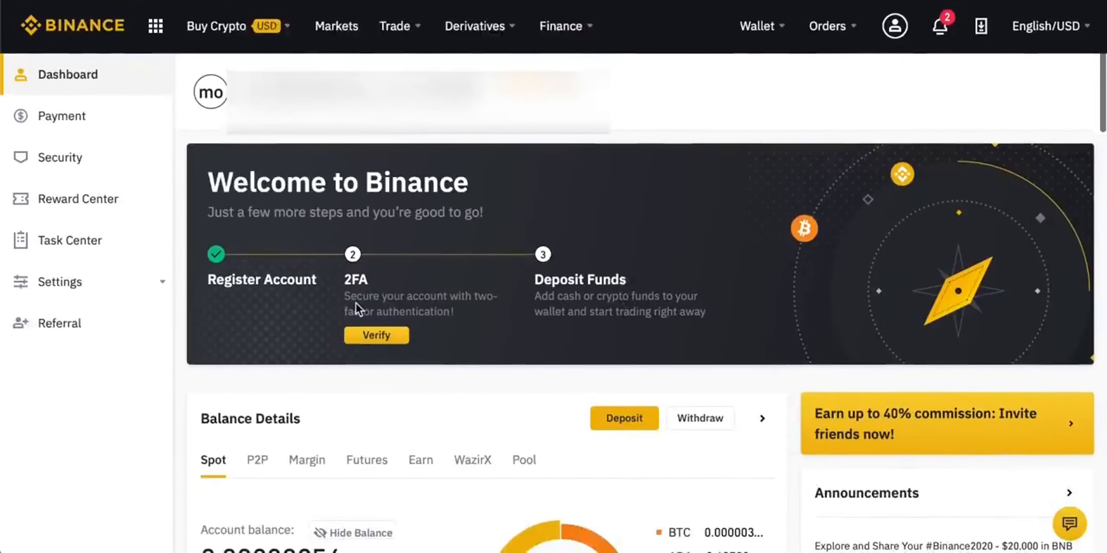
- Open the account security settings and review the 2FA, address management, anti-phishing code and account activity options
{"action": "left_click", "coordinate": [75, 161]}
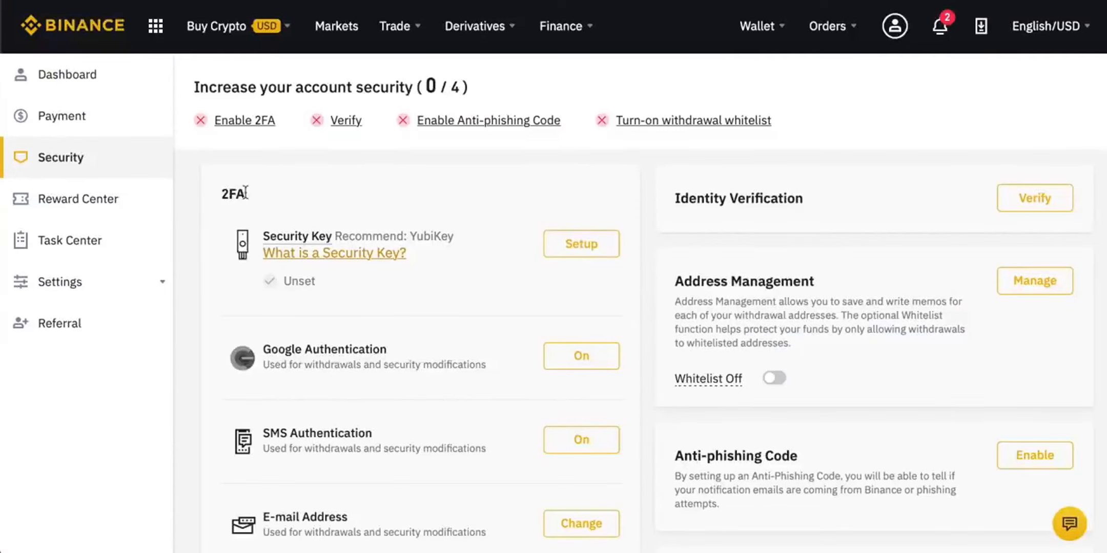
{"action": "scroll", "coordinate": [538, 237], "scroll_direction": "down", "scroll_amount": 1}
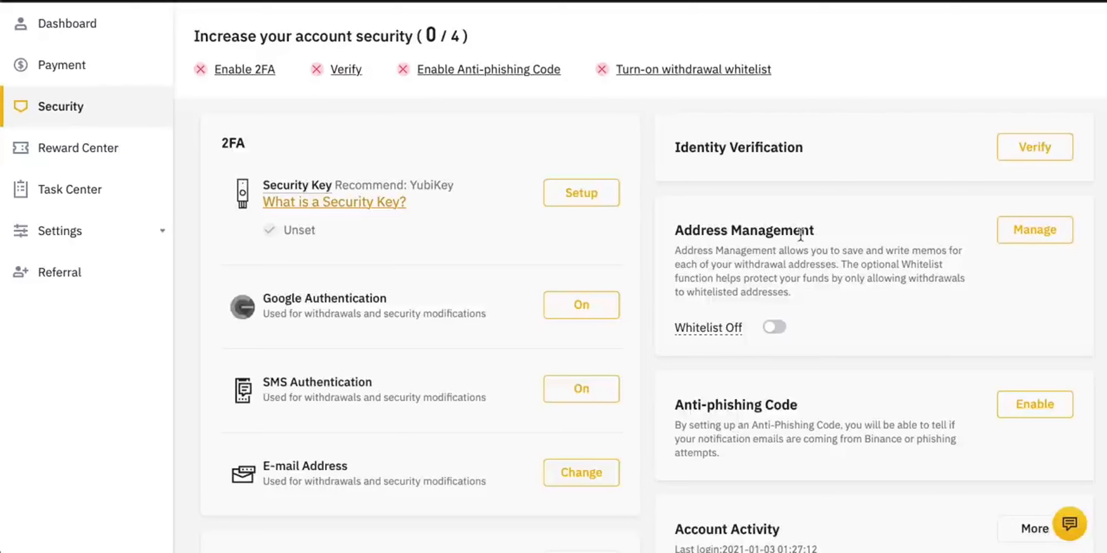
{"action": "left_click_drag", "start_coordinate": [814, 229], "coordinate": [680, 233]}
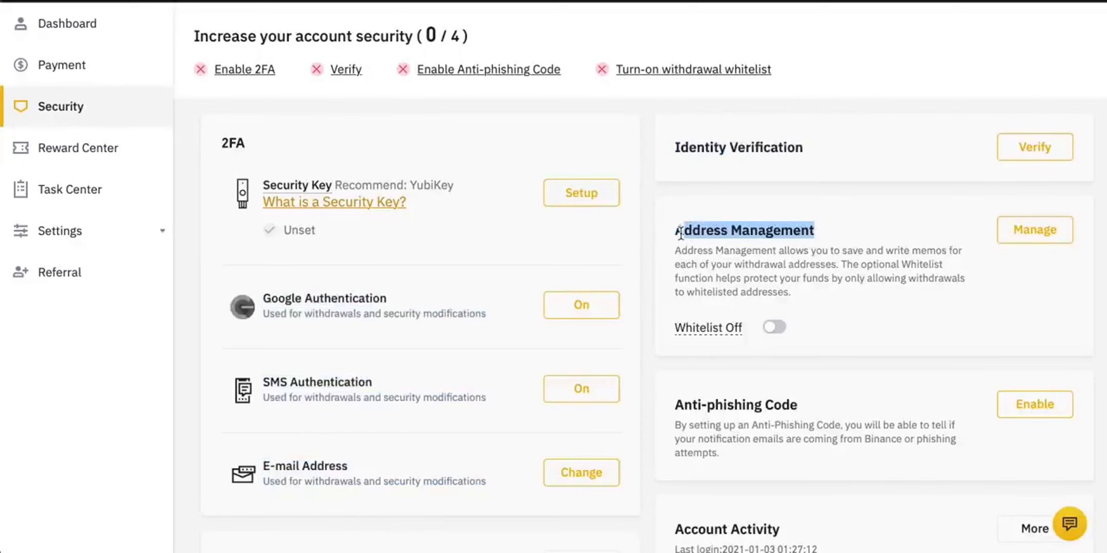
{"action": "left_click", "coordinate": [737, 277]}
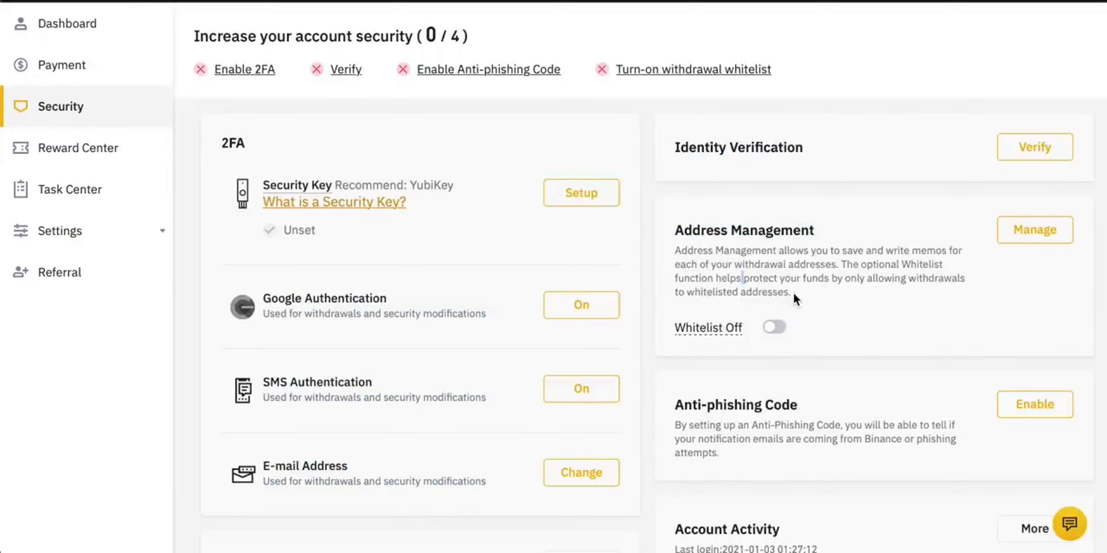
{"action": "left_click_drag", "start_coordinate": [792, 290], "coordinate": [749, 264]}
{"action": "left_click", "coordinate": [726, 254]}
{"action": "left_click", "coordinate": [738, 261]}
{"action": "scroll", "coordinate": [738, 262], "scroll_direction": "down", "scroll_amount": 4}
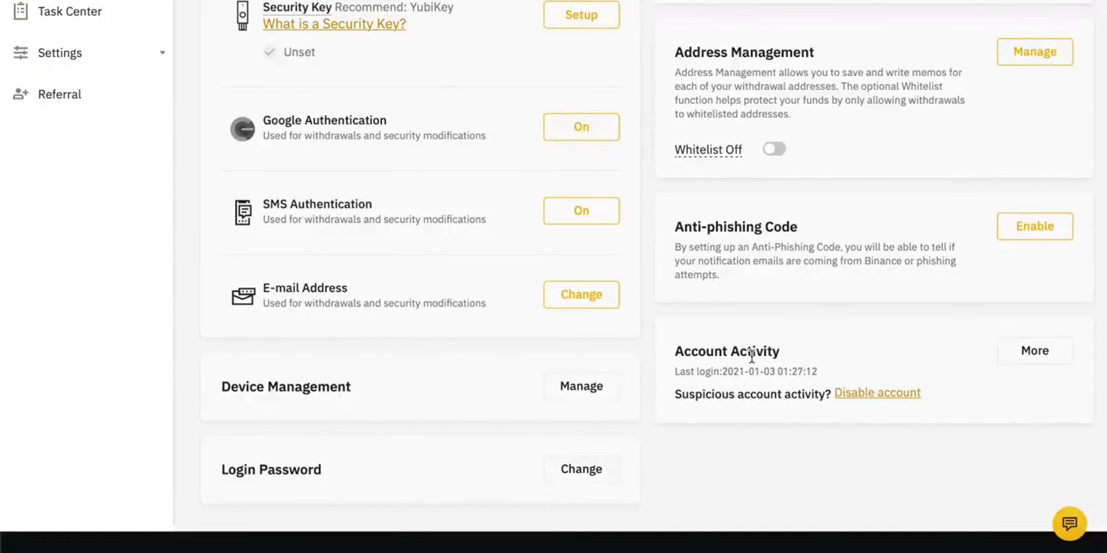
{"action": "scroll", "coordinate": [748, 357], "scroll_direction": "up", "scroll_amount": 1}
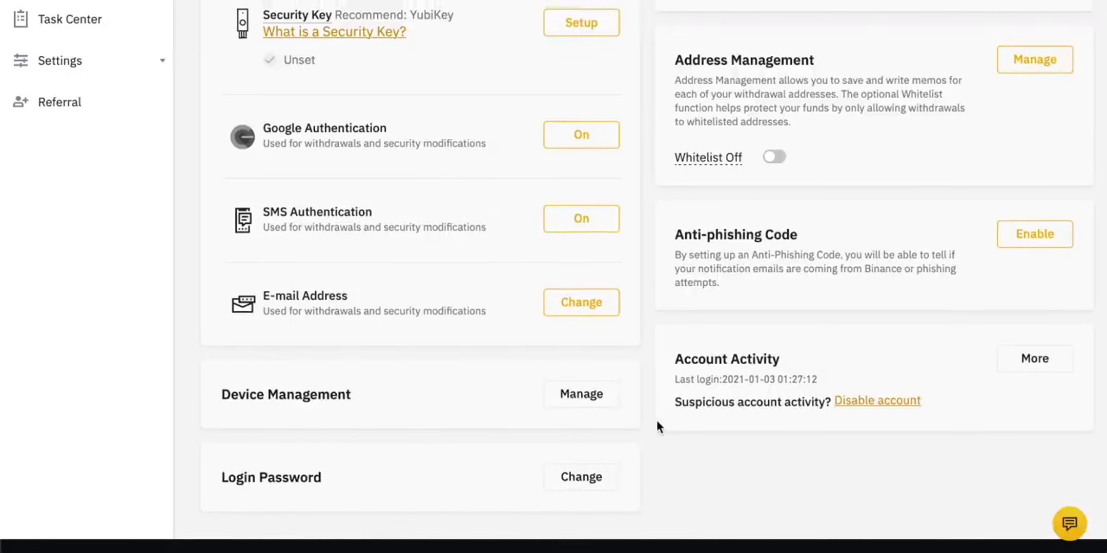
{"action": "scroll", "coordinate": [657, 421], "scroll_direction": "up", "scroll_amount": 4}
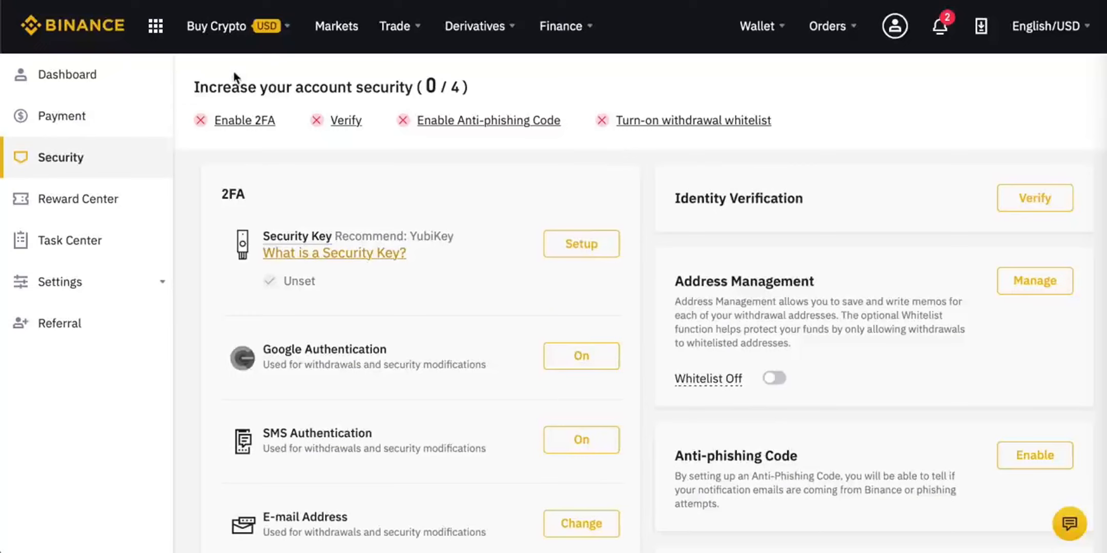
- Open the credit/debit card purchase page and highlight the BTC ticker above the price chart
{"action": "mouse_move", "coordinate": [223, 29]}
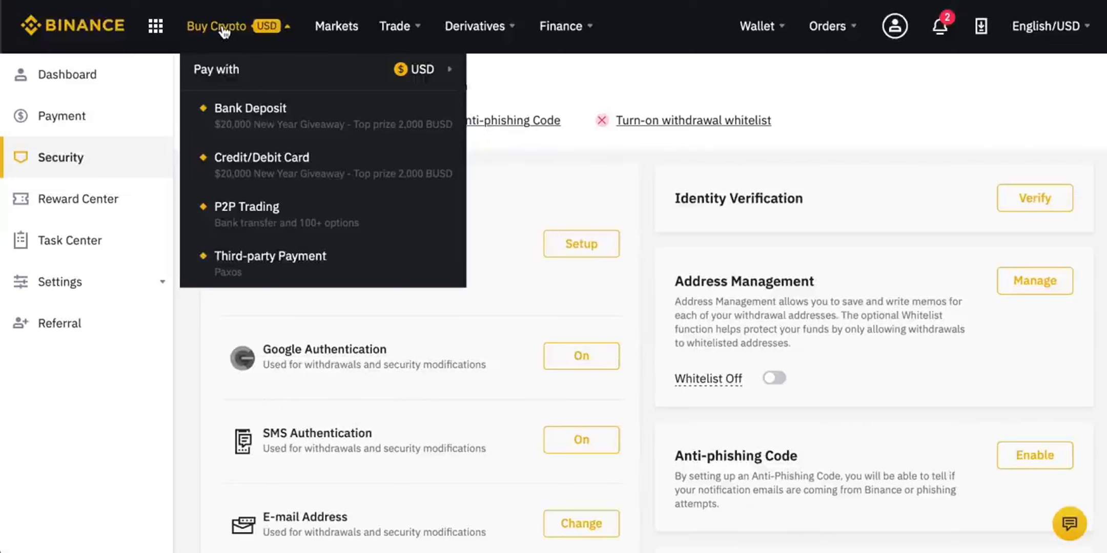
{"action": "left_click", "coordinate": [260, 162]}
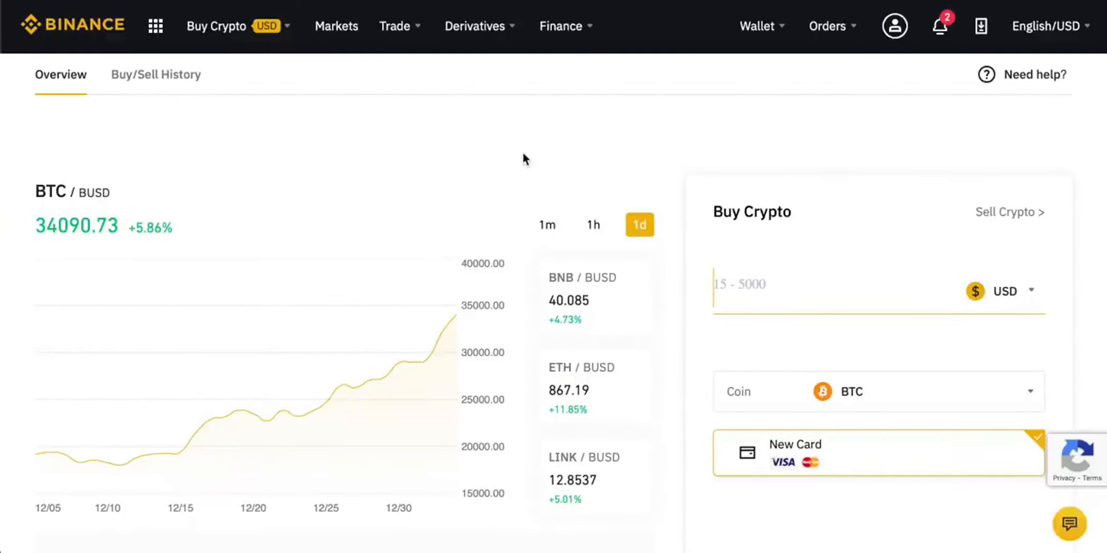
{"action": "scroll", "coordinate": [607, 159], "scroll_direction": "down", "scroll_amount": 1}
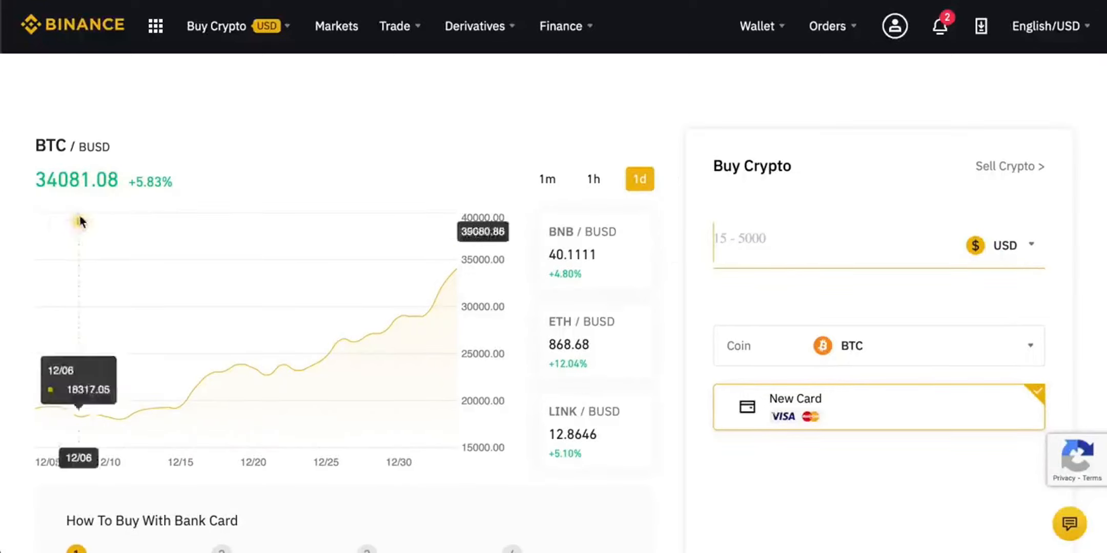
{"action": "left_click", "coordinate": [64, 141]}
{"action": "left_click_drag", "start_coordinate": [64, 141], "coordinate": [23, 145]}
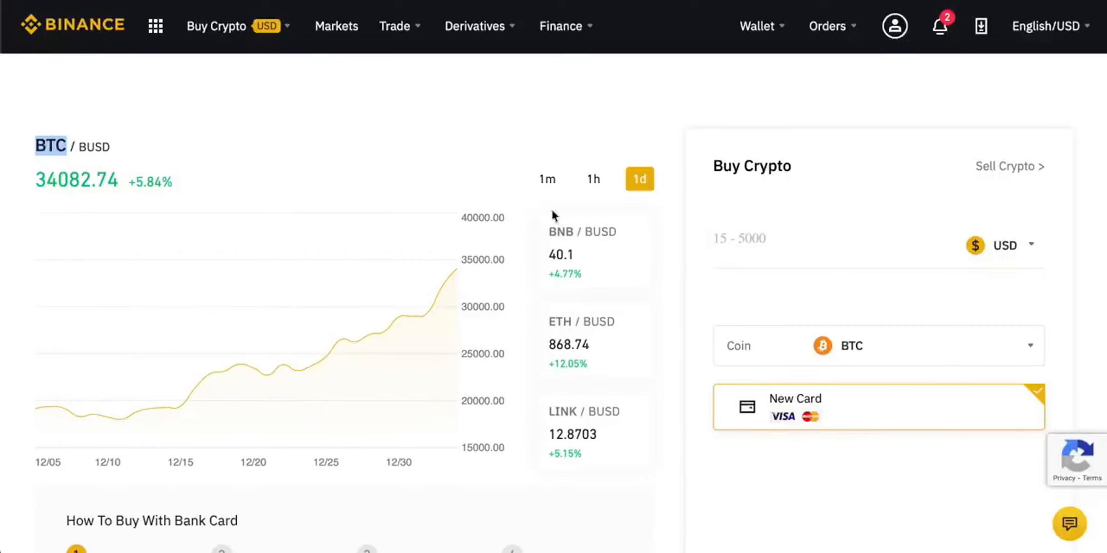
- View the BTC/BUSD price chart at the 1h interval and return it to 1d
{"action": "left_click", "coordinate": [592, 179]}
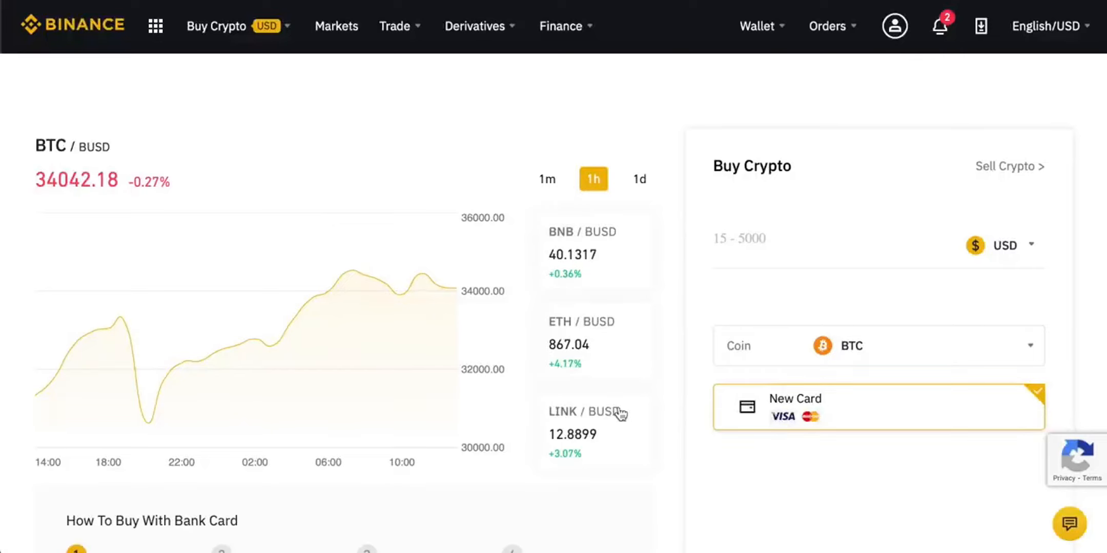
{"action": "scroll", "coordinate": [659, 356], "scroll_direction": "down", "scroll_amount": 2}
{"action": "scroll", "coordinate": [658, 358], "scroll_direction": "up", "scroll_amount": 2}
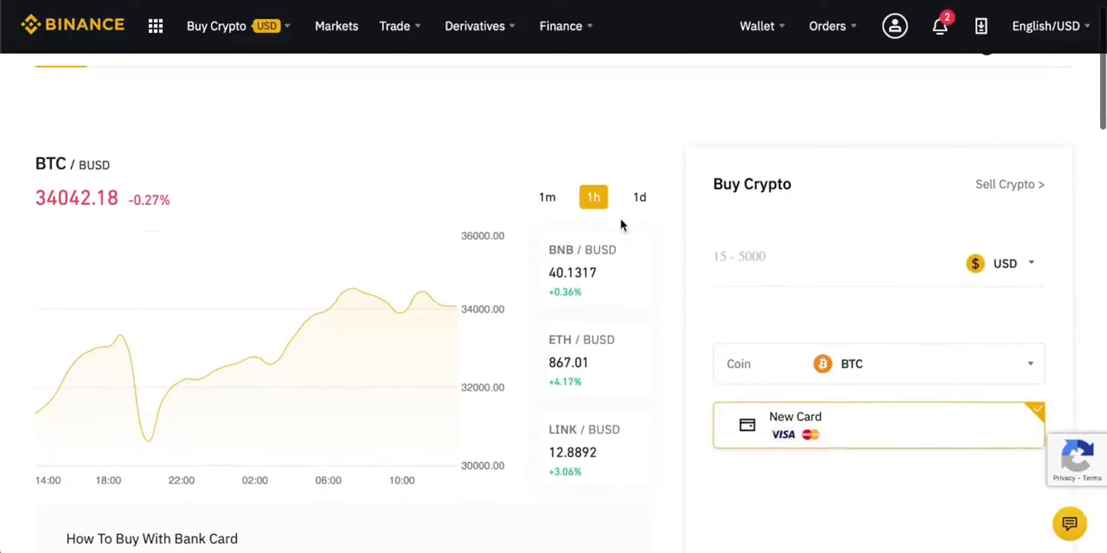
{"action": "left_click", "coordinate": [644, 202]}
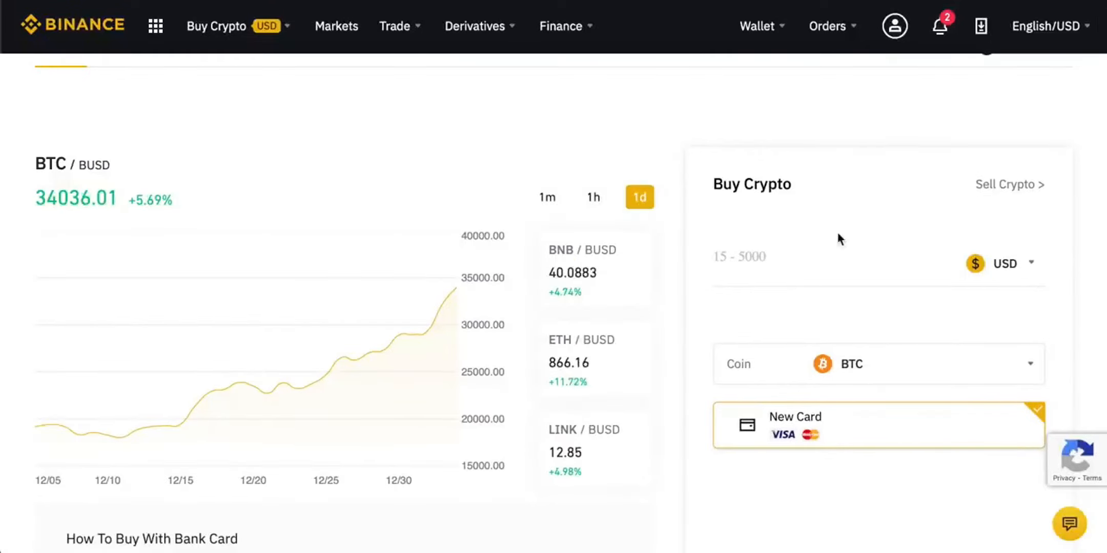
- Browse the payment currencies, keep USD and enter 100 as the amount to spend
{"action": "left_click", "coordinate": [1030, 264]}
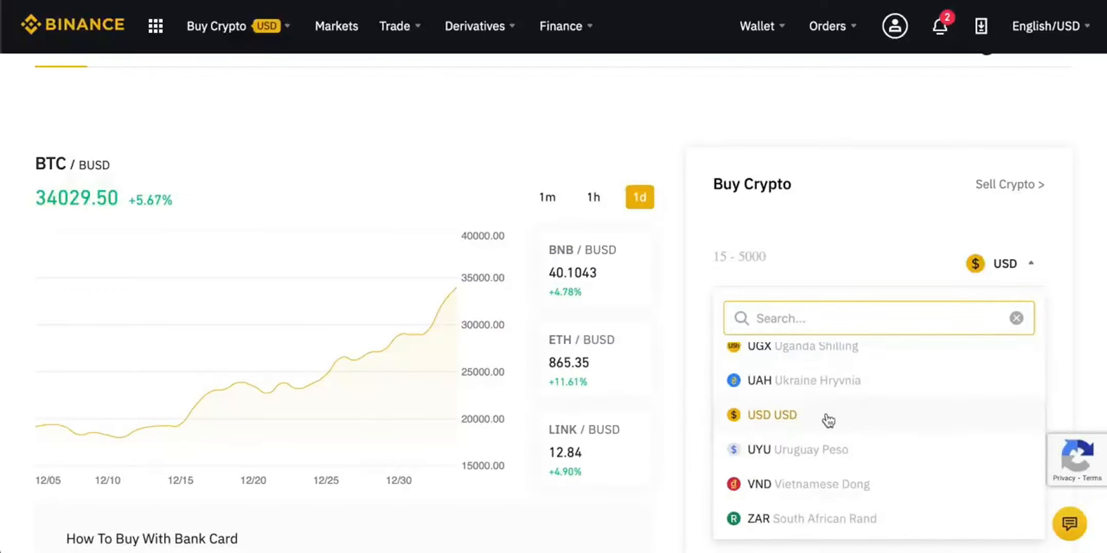
{"action": "scroll", "coordinate": [827, 420], "scroll_direction": "down", "scroll_amount": 1}
{"action": "scroll", "coordinate": [827, 420], "scroll_direction": "up", "scroll_amount": 2}
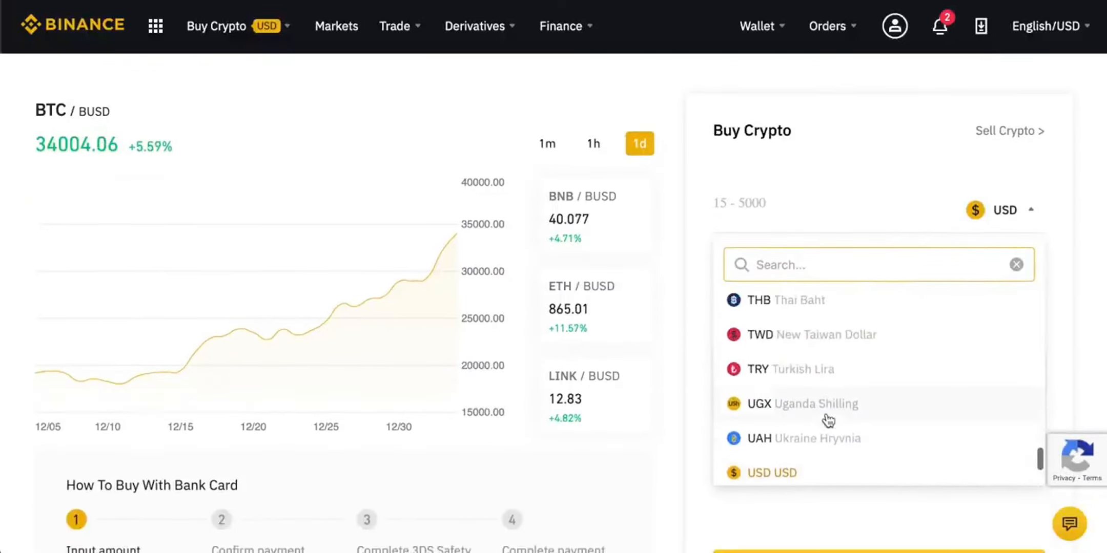
{"action": "left_click", "coordinate": [786, 448]}
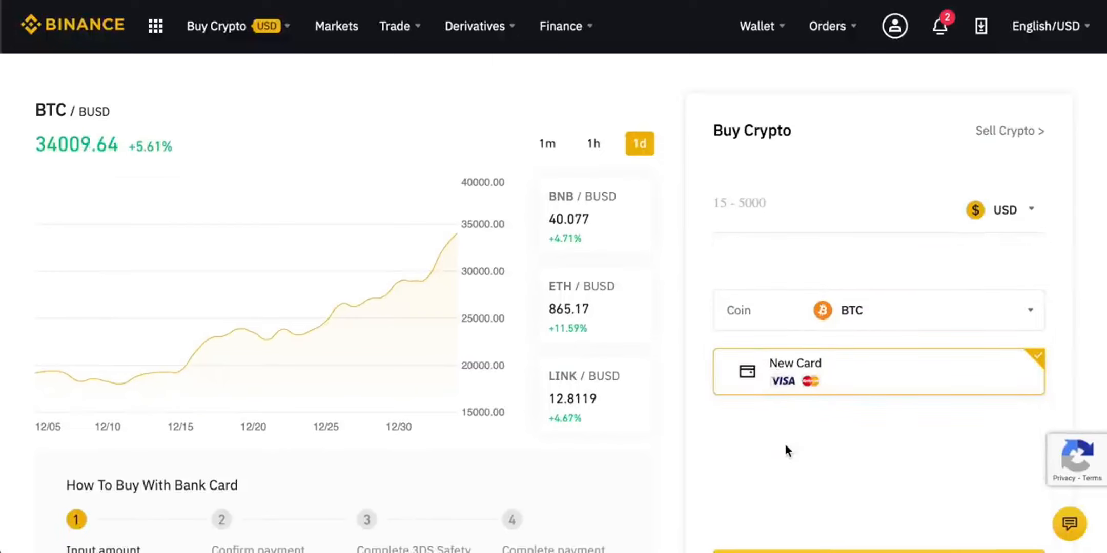
{"action": "left_click", "coordinate": [754, 202]}
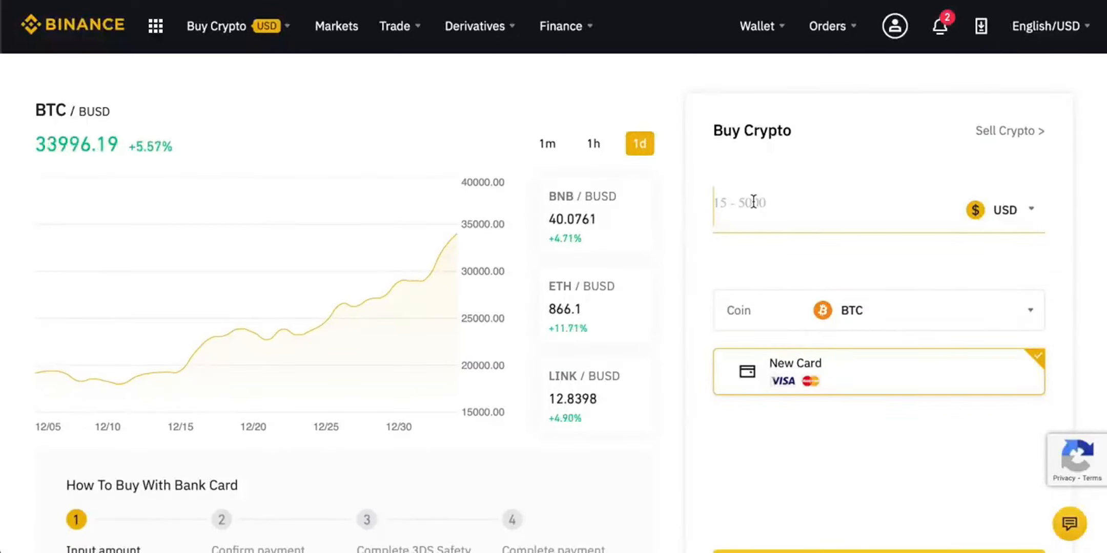
{"action": "type", "text": "100"}
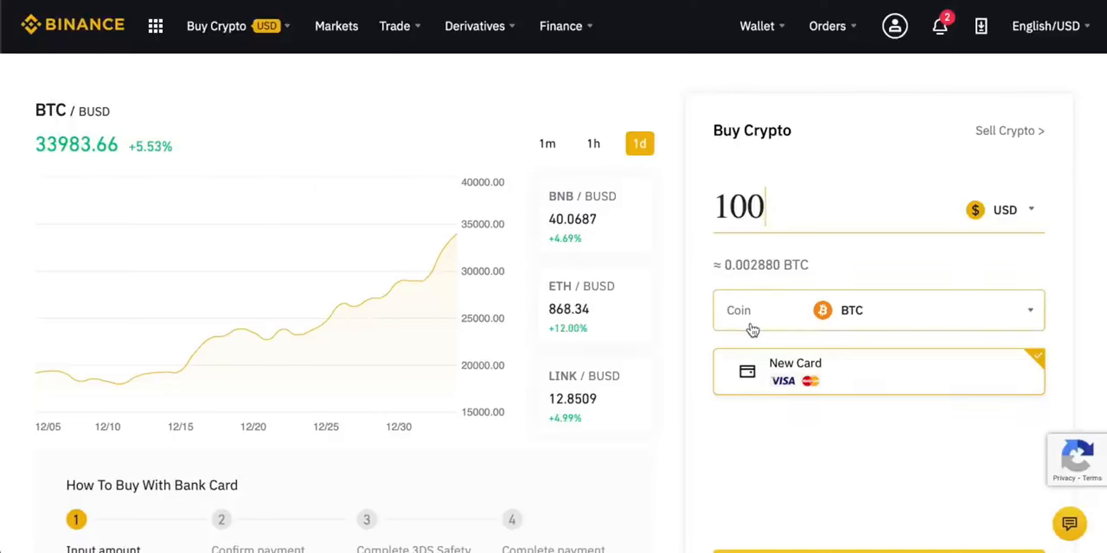
- Choose ETH as the coin to buy with the card
{"action": "left_click", "coordinate": [946, 309]}
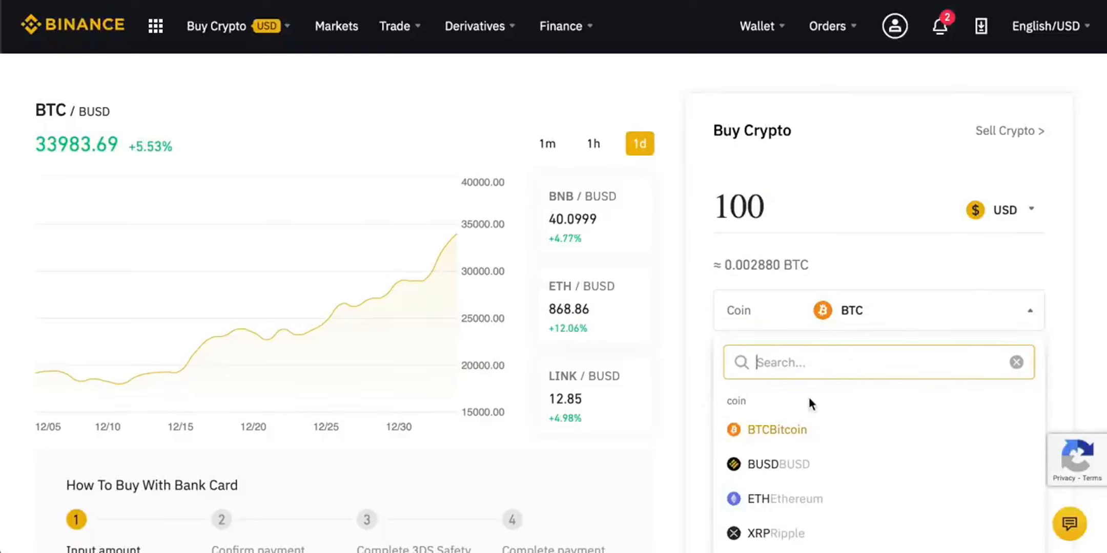
{"action": "scroll", "coordinate": [790, 447], "scroll_direction": "down", "scroll_amount": 1}
{"action": "left_click", "coordinate": [770, 467]}
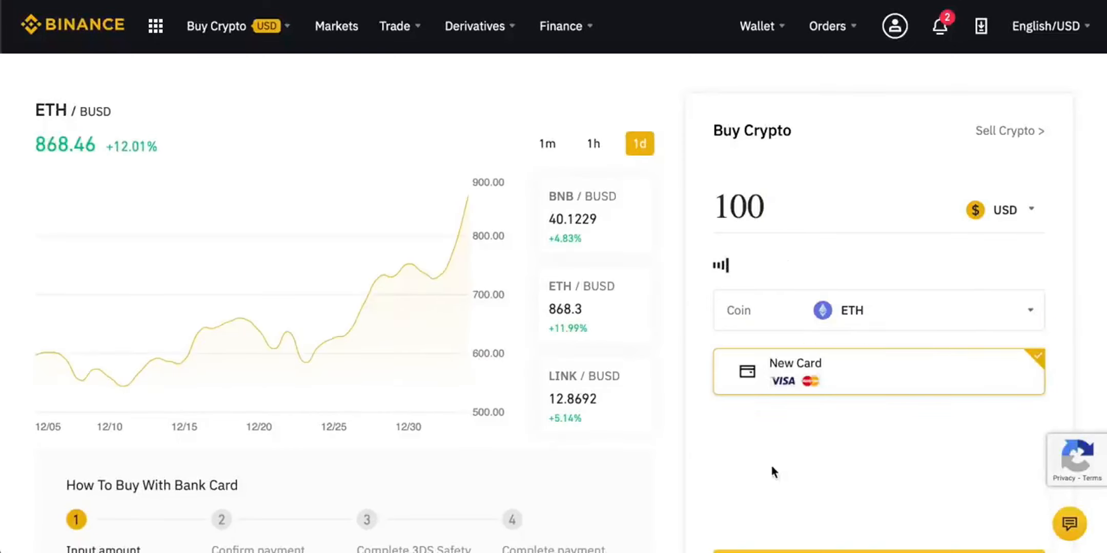
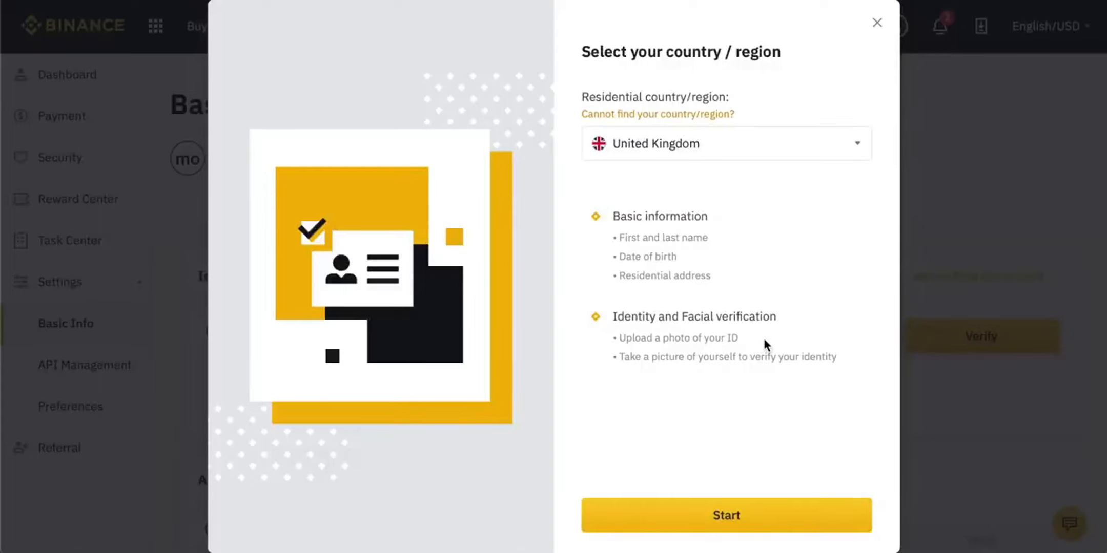
- Start identity verification for the United Kingdom, close the unfilled form and review the verification and withdrawal limit sections
{"action": "left_click", "coordinate": [726, 515]}
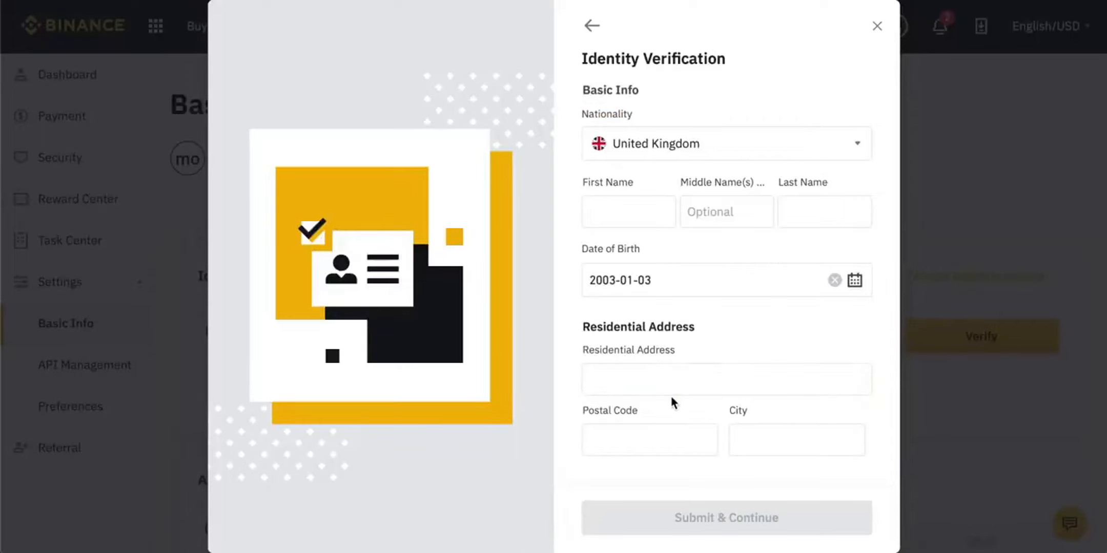
{"action": "left_click", "coordinate": [877, 26]}
{"action": "scroll", "coordinate": [487, 328], "scroll_direction": "down", "scroll_amount": 8}
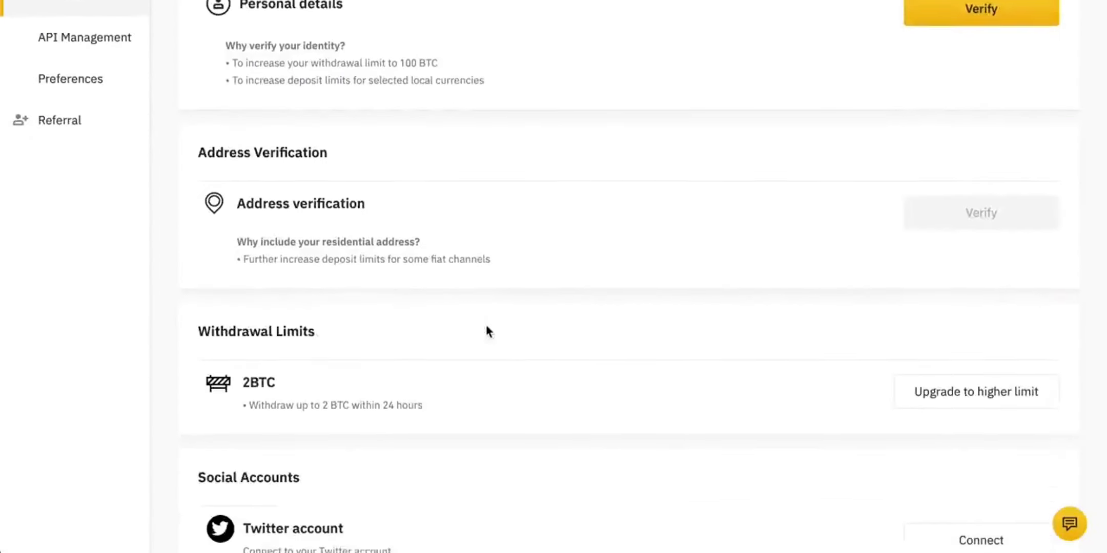
{"action": "scroll", "coordinate": [486, 326], "scroll_direction": "up", "scroll_amount": 8}
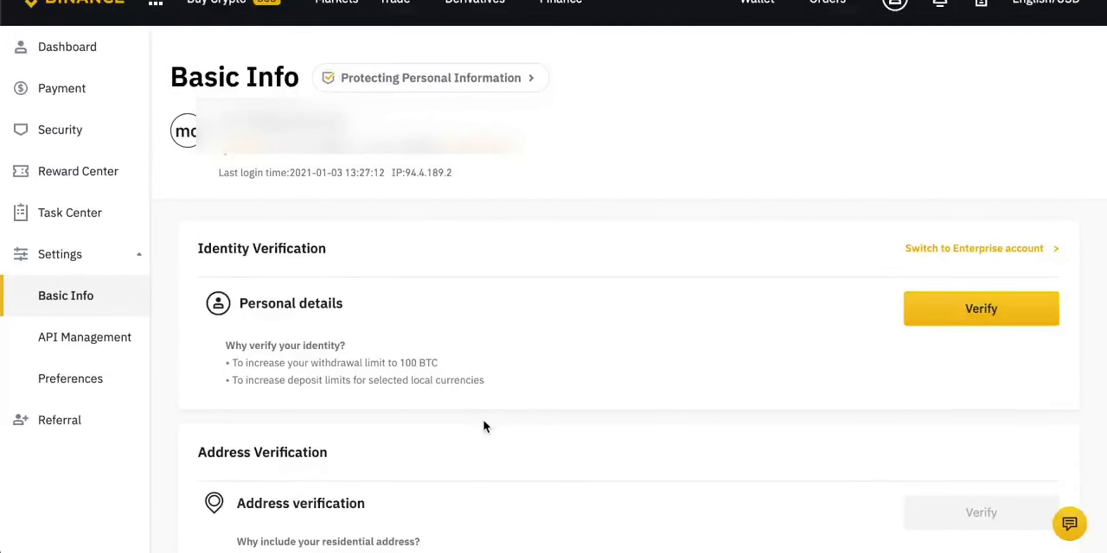
{"action": "scroll", "coordinate": [484, 423], "scroll_direction": "up", "scroll_amount": 1}
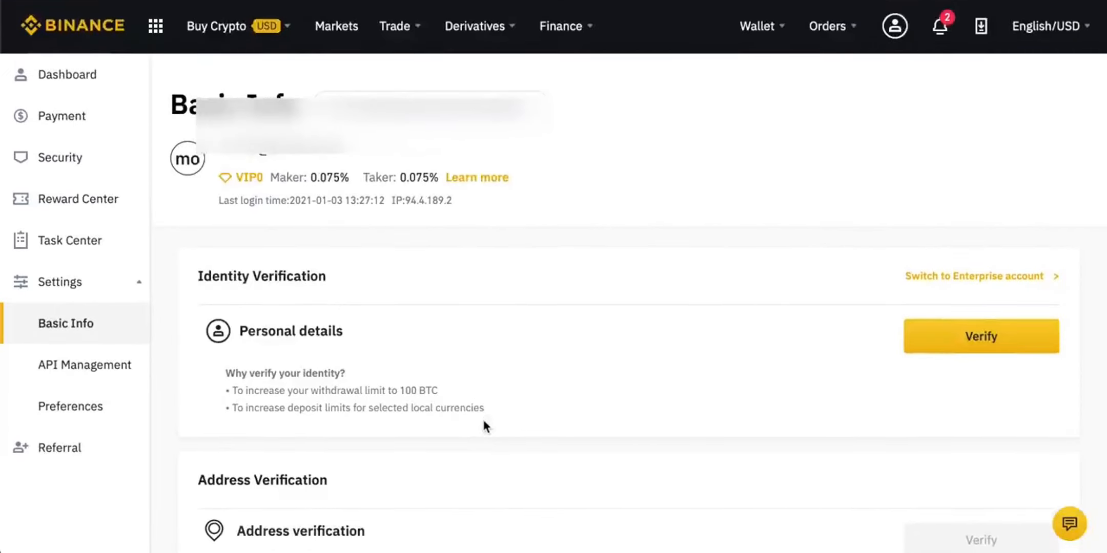
- Open the bank deposit page for USD and switch from fiat to crypto deposits
{"action": "mouse_move", "coordinate": [226, 31]}
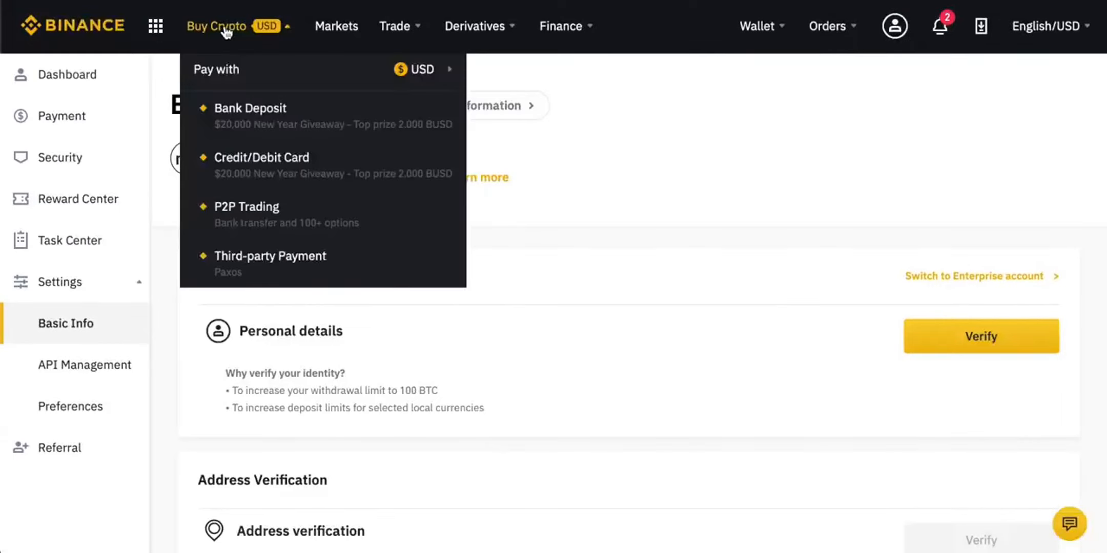
{"action": "left_click", "coordinate": [259, 108]}
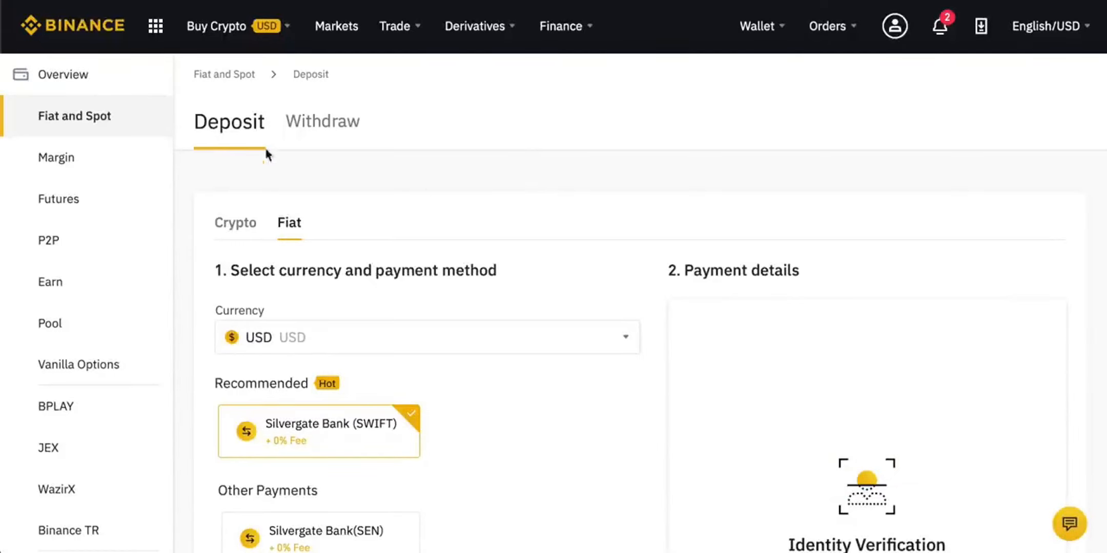
{"action": "scroll", "coordinate": [530, 178], "scroll_direction": "down", "scroll_amount": 2}
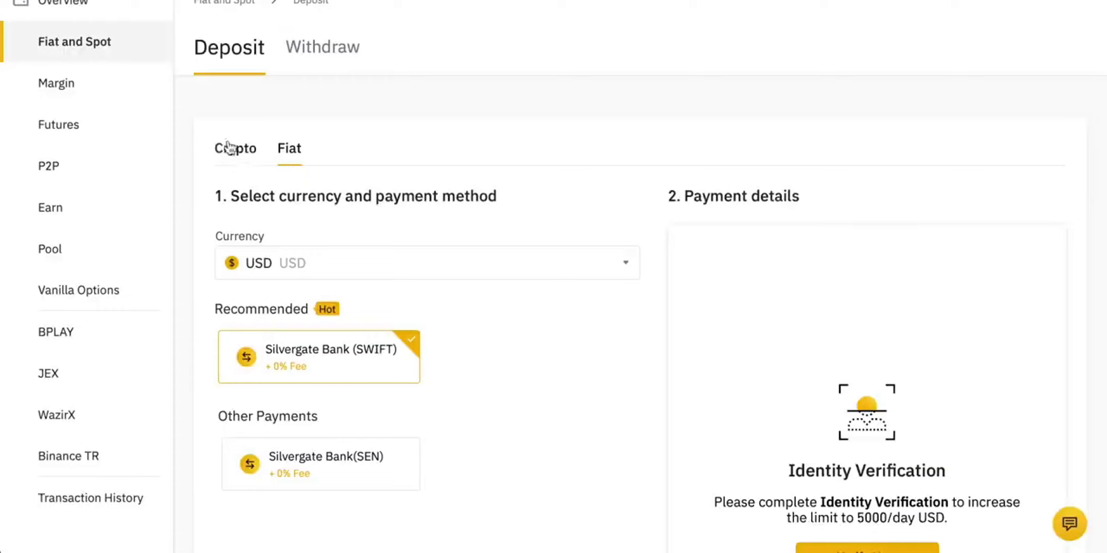
{"action": "left_click", "coordinate": [237, 152]}
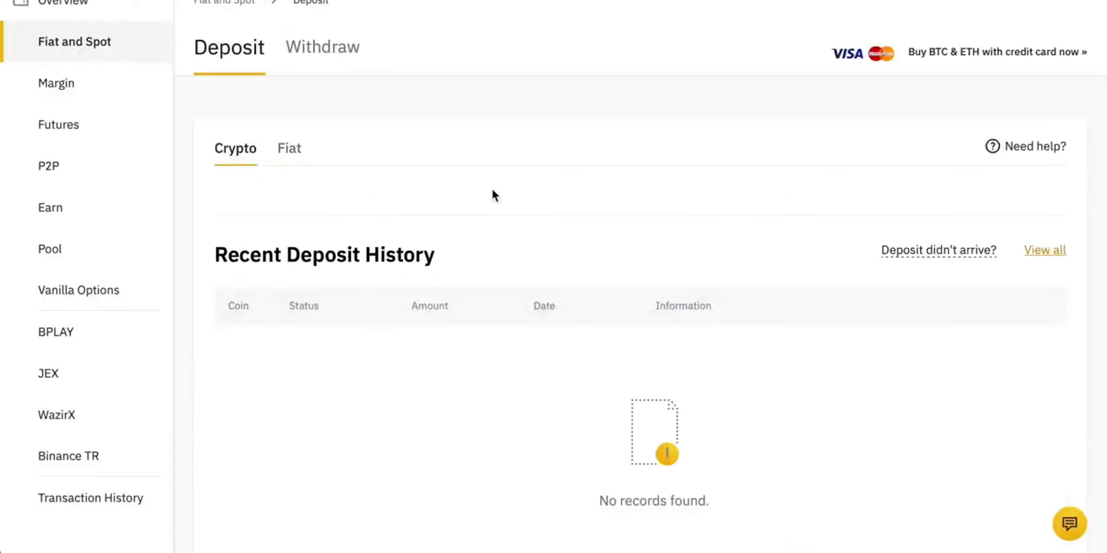
- Review the Bitcoin deposit details, including the coin choice, deposit networks, wallet address, QR code and deposit tips
{"action": "scroll", "coordinate": [563, 267], "scroll_direction": "down", "scroll_amount": 2}
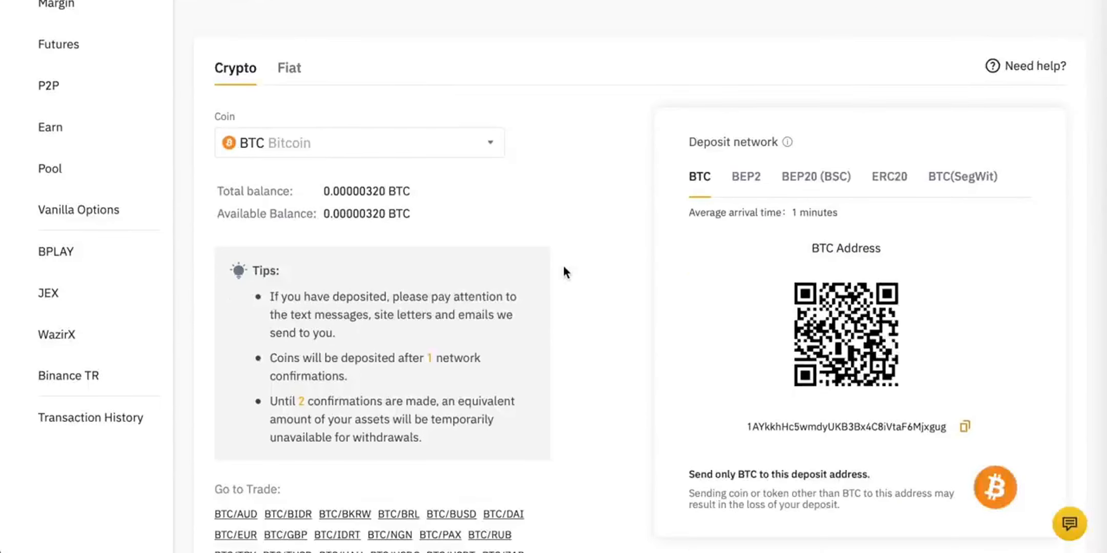
{"action": "scroll", "coordinate": [563, 266], "scroll_direction": "up", "scroll_amount": 2}
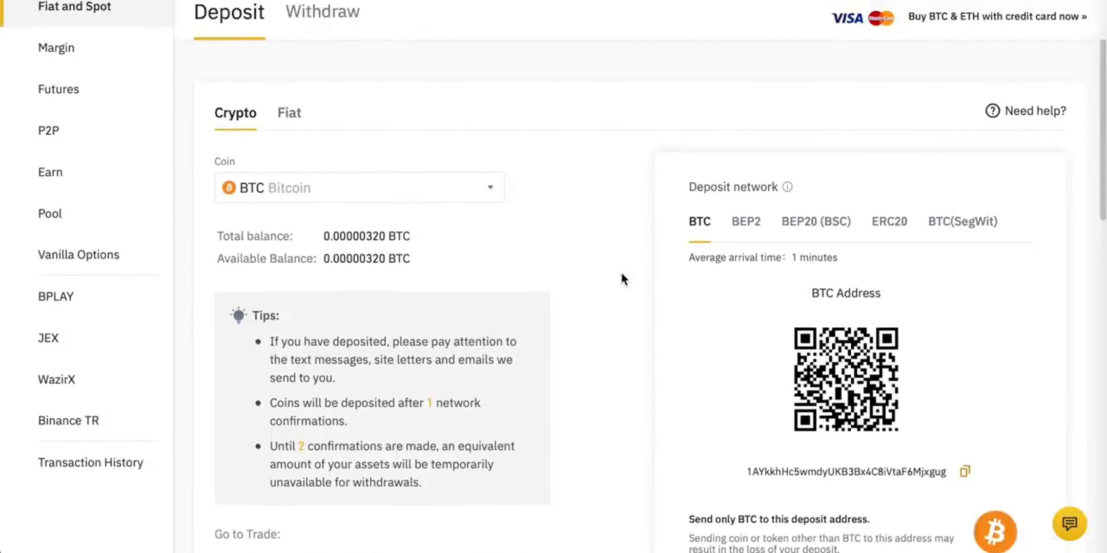
{"action": "scroll", "coordinate": [640, 297], "scroll_direction": "down", "scroll_amount": 3}
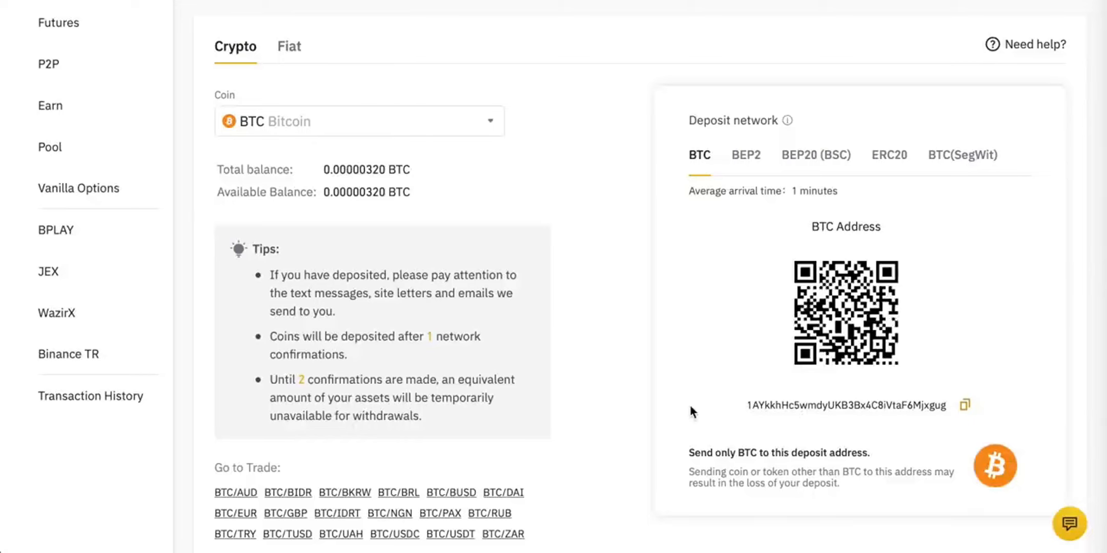
{"action": "scroll", "coordinate": [690, 409], "scroll_direction": "down", "scroll_amount": 1}
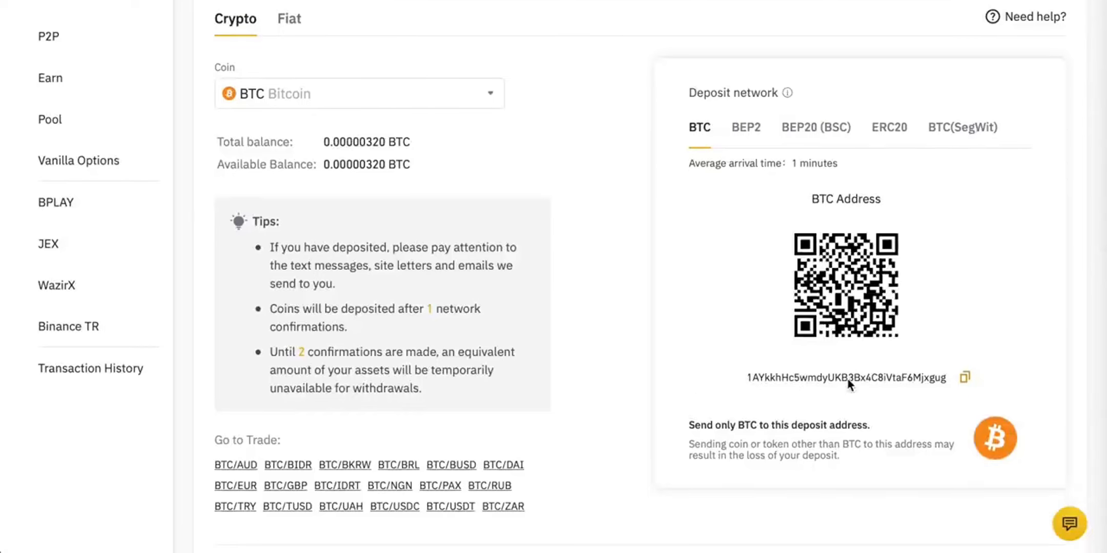
{"action": "scroll", "coordinate": [697, 349], "scroll_direction": "up", "scroll_amount": 1}
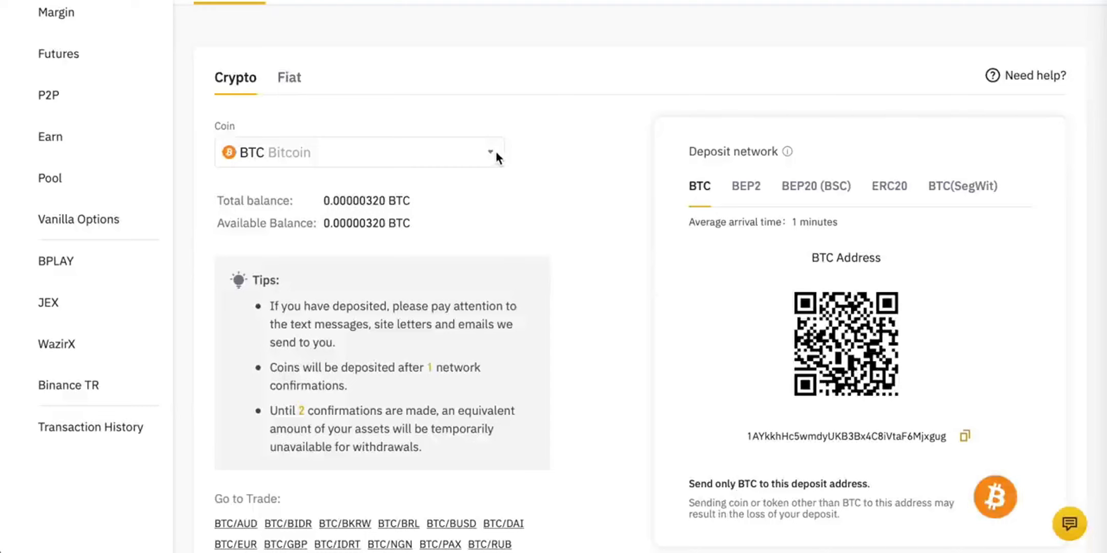
{"action": "scroll", "coordinate": [658, 257], "scroll_direction": "down", "scroll_amount": 1}
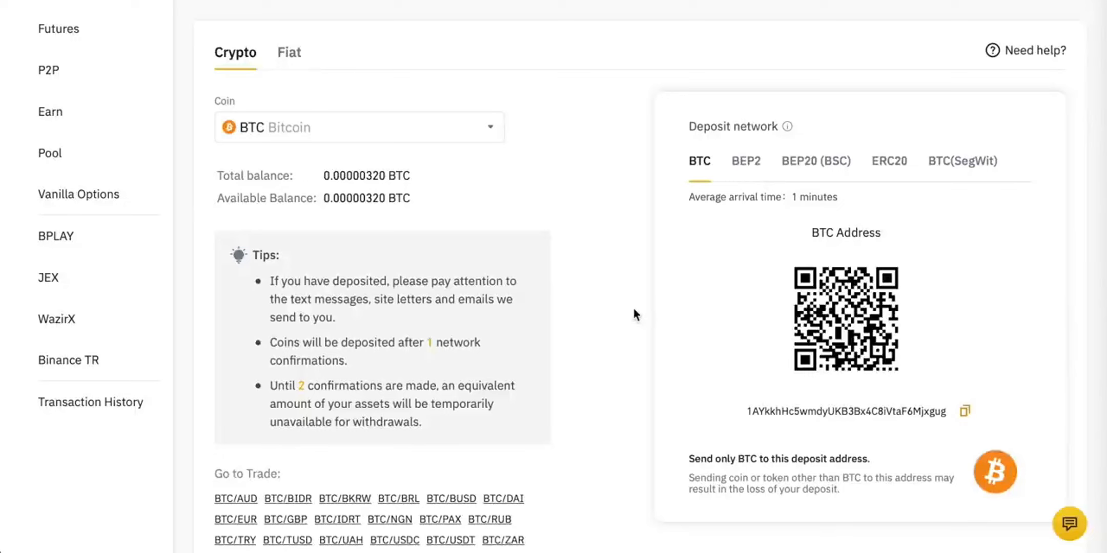
{"action": "scroll", "coordinate": [634, 312], "scroll_direction": "down", "scroll_amount": 2}
{"action": "scroll", "coordinate": [634, 311], "scroll_direction": "up", "scroll_amount": 1}
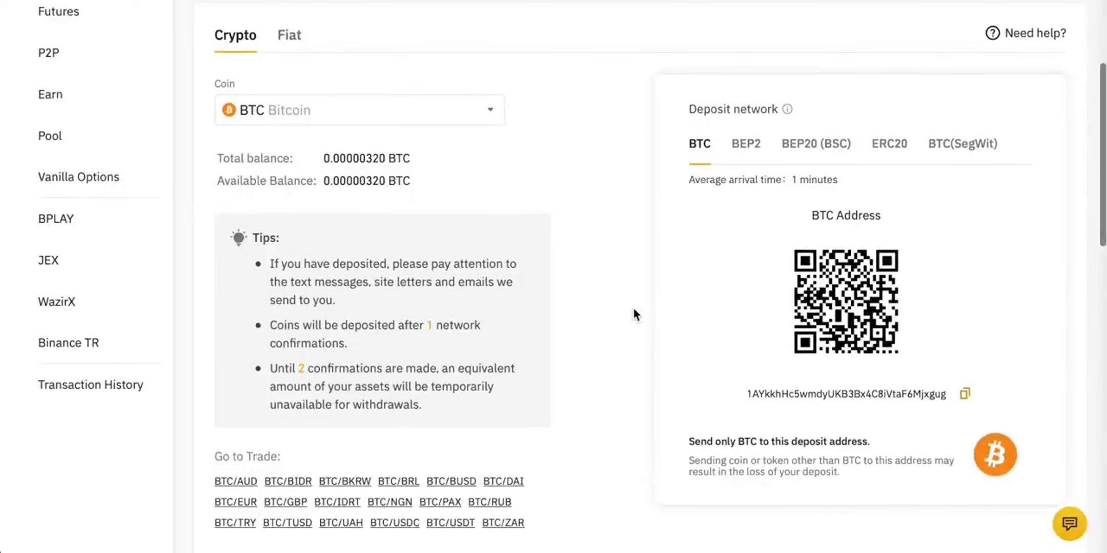
{"action": "scroll", "coordinate": [634, 314], "scroll_direction": "up", "scroll_amount": 1}
{"action": "scroll", "coordinate": [634, 314], "scroll_direction": "up", "scroll_amount": 1}
{"action": "scroll", "coordinate": [635, 314], "scroll_direction": "down", "scroll_amount": 1}
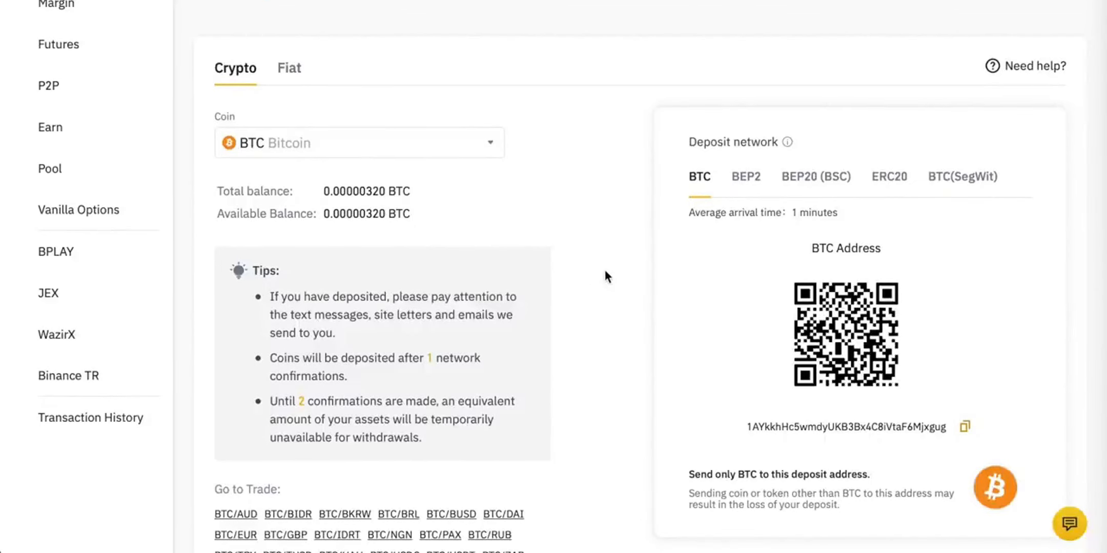
{"action": "scroll", "coordinate": [606, 277], "scroll_direction": "up", "scroll_amount": 1}
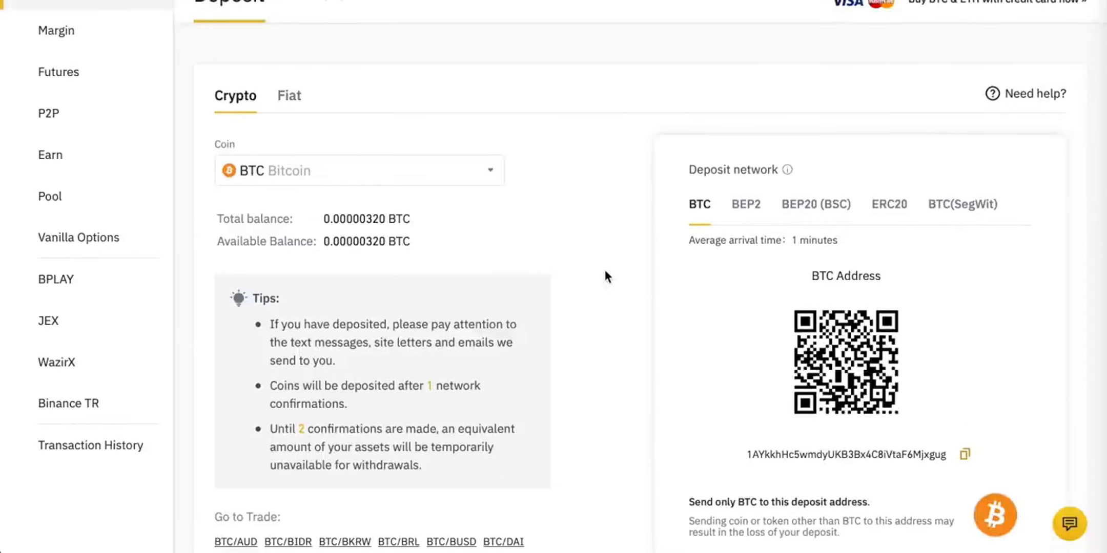
{"action": "scroll", "coordinate": [605, 277], "scroll_direction": "up", "scroll_amount": 1}
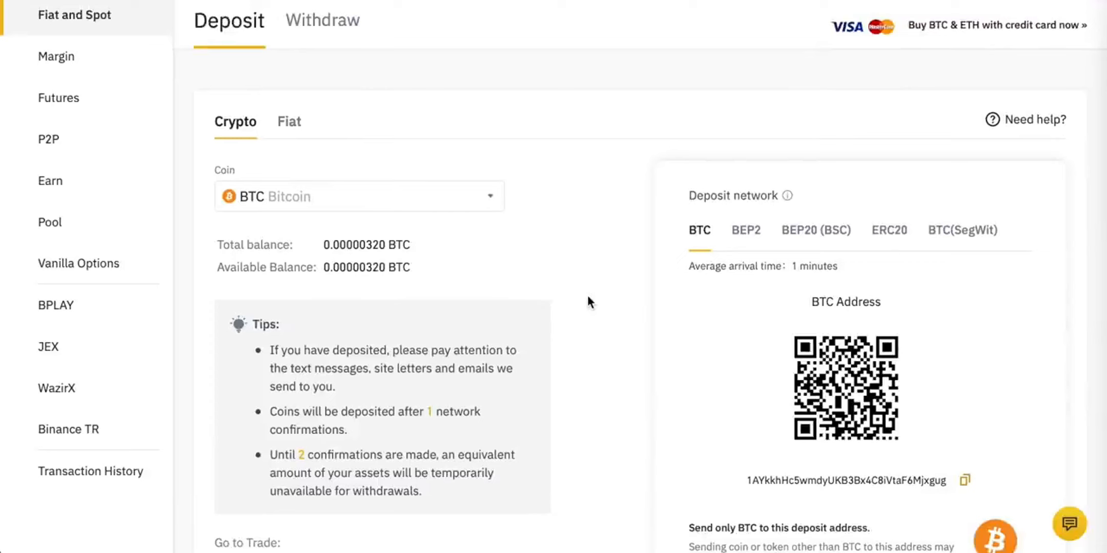
{"action": "scroll", "coordinate": [597, 292], "scroll_direction": "down", "scroll_amount": 1}
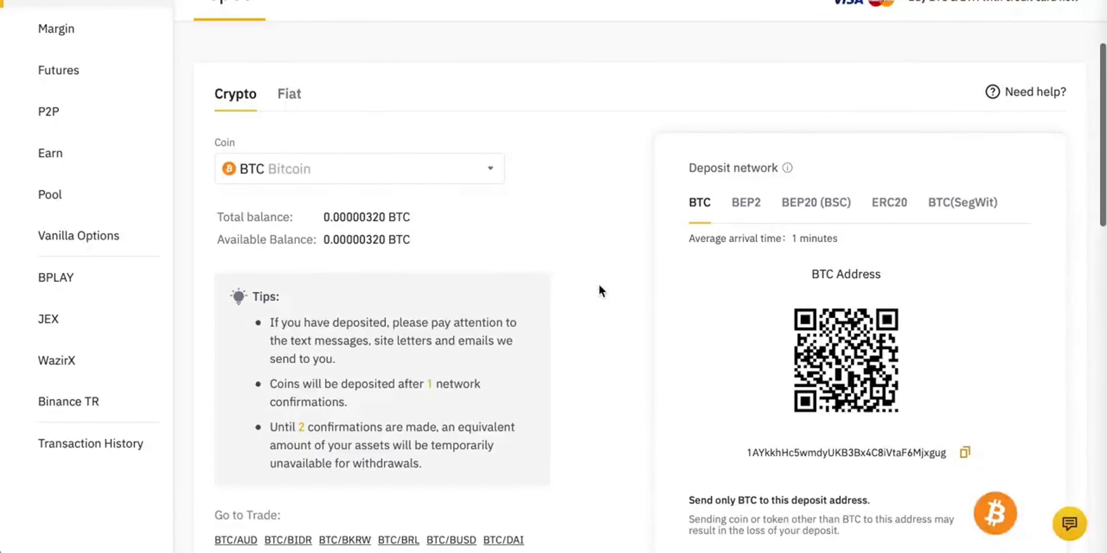
{"action": "scroll", "coordinate": [598, 285], "scroll_direction": "up", "scroll_amount": 1}
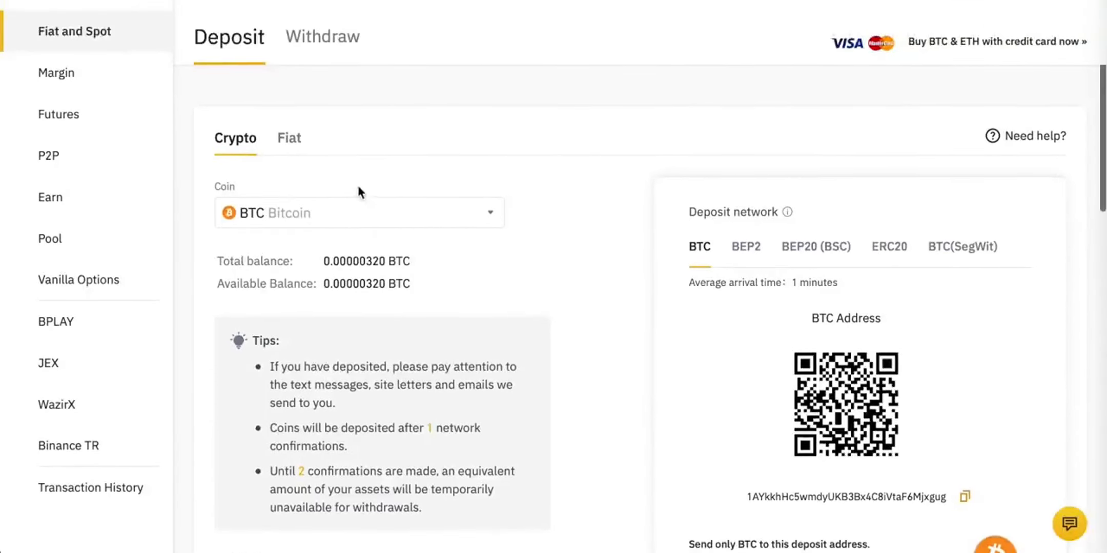
- Switch to fiat deposits, look through the supported deposit currencies and keep USD
{"action": "left_click", "coordinate": [291, 139]}
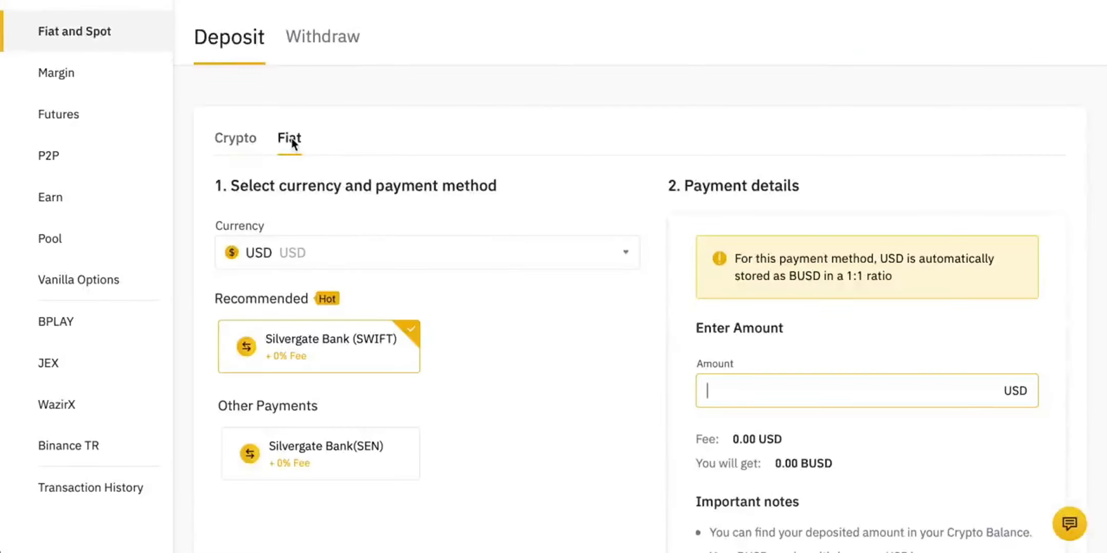
{"action": "scroll", "coordinate": [498, 187], "scroll_direction": "down", "scroll_amount": 1}
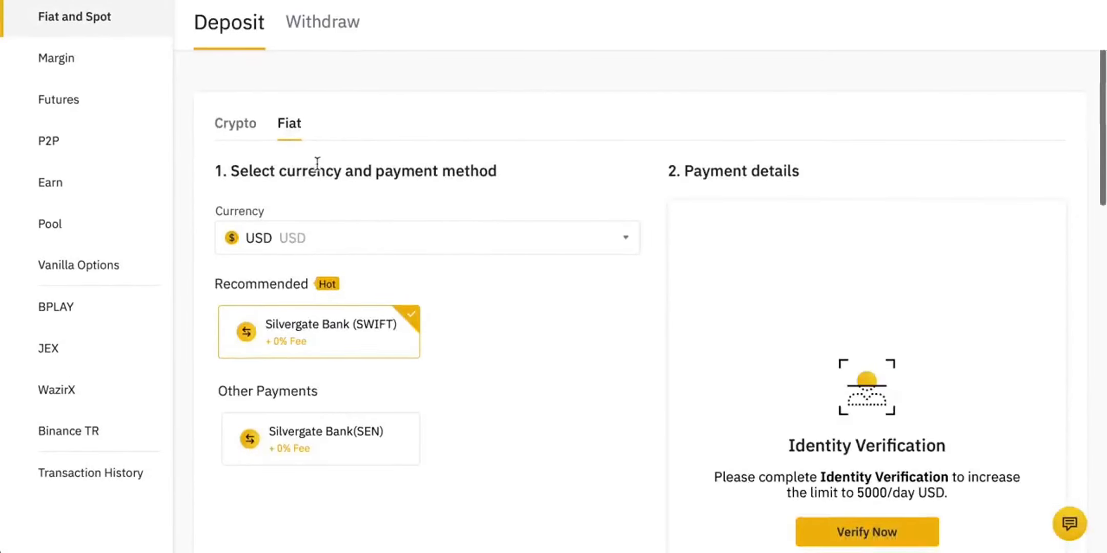
{"action": "left_click", "coordinate": [420, 244]}
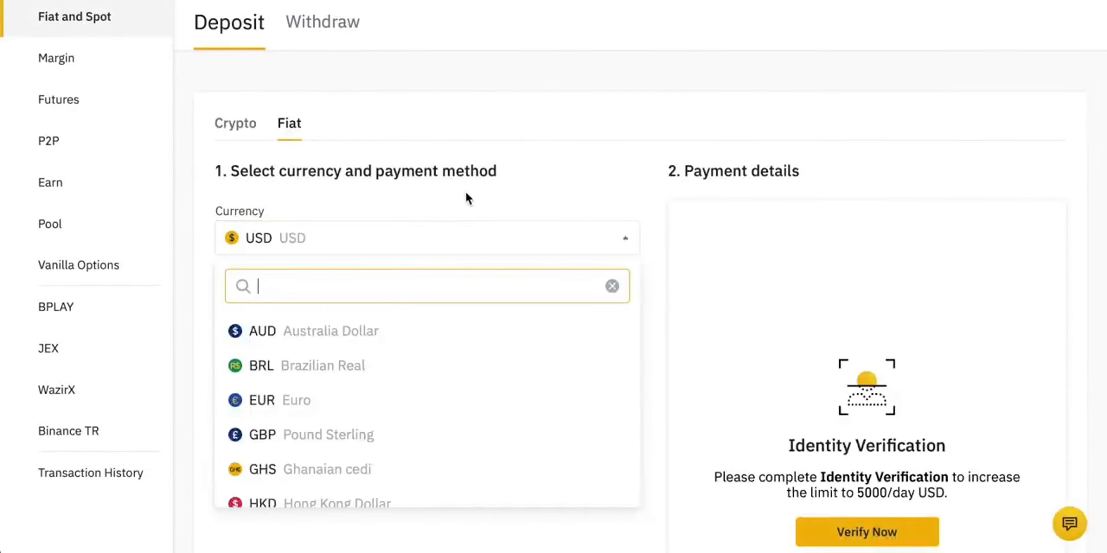
{"action": "left_click", "coordinate": [477, 175]}
- Review the USD deposit payment methods, their fees and the identity verification requirement in the payment details
{"action": "scroll", "coordinate": [524, 197], "scroll_direction": "down", "scroll_amount": 1}
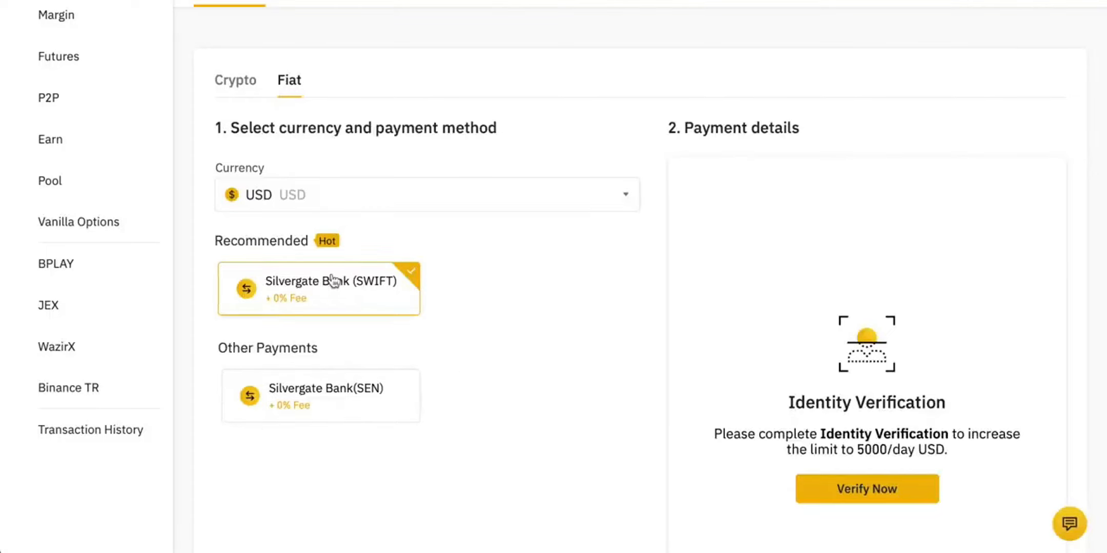
{"action": "scroll", "coordinate": [532, 367], "scroll_direction": "up", "scroll_amount": 1}
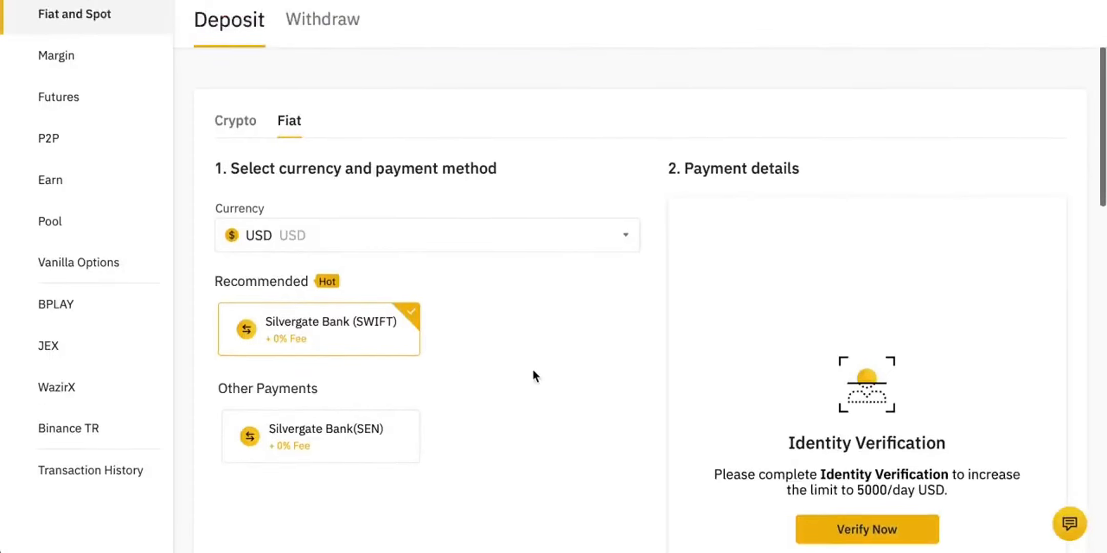
{"action": "scroll", "coordinate": [602, 351], "scroll_direction": "up", "scroll_amount": 2}
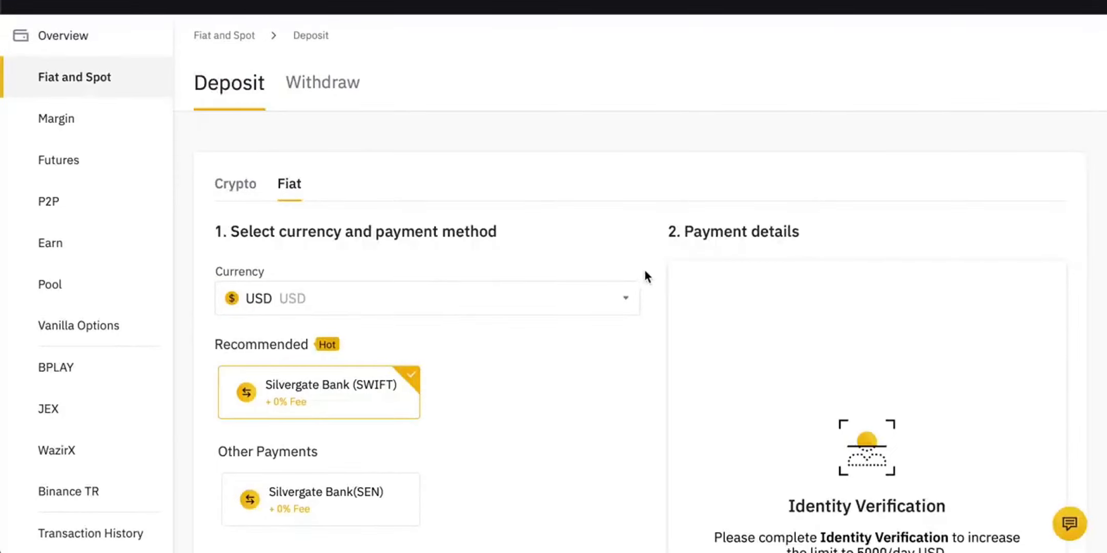
{"action": "scroll", "coordinate": [644, 274], "scroll_direction": "down", "scroll_amount": 1}
{"action": "scroll", "coordinate": [647, 276], "scroll_direction": "down", "scroll_amount": 3}
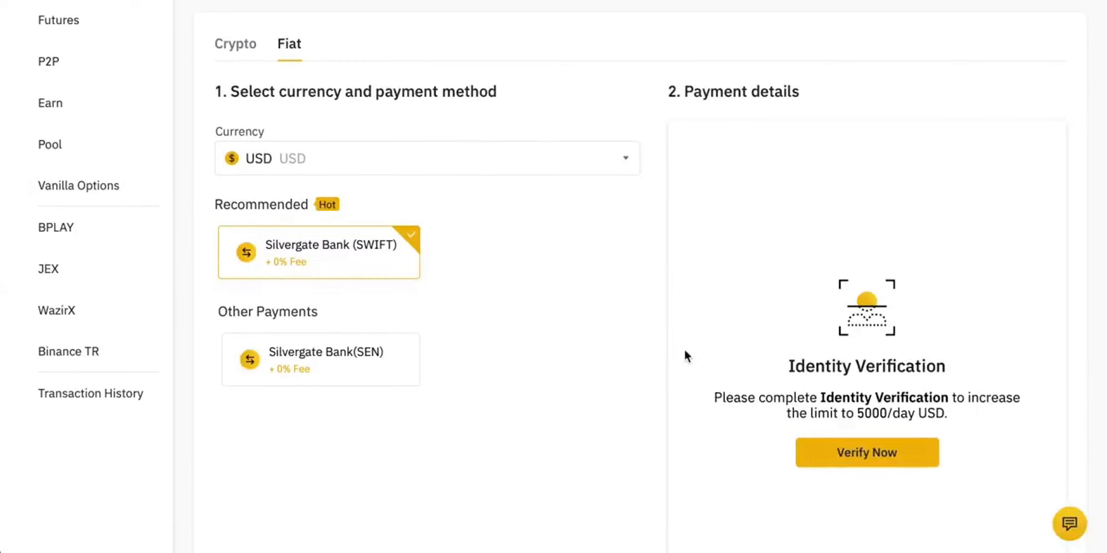
{"action": "left_click_drag", "start_coordinate": [822, 395], "coordinate": [931, 396]}
{"action": "left_click", "coordinate": [933, 396]}
{"action": "scroll", "coordinate": [663, 381], "scroll_direction": "up", "scroll_amount": 2}
{"action": "scroll", "coordinate": [663, 381], "scroll_direction": "up", "scroll_amount": 1}
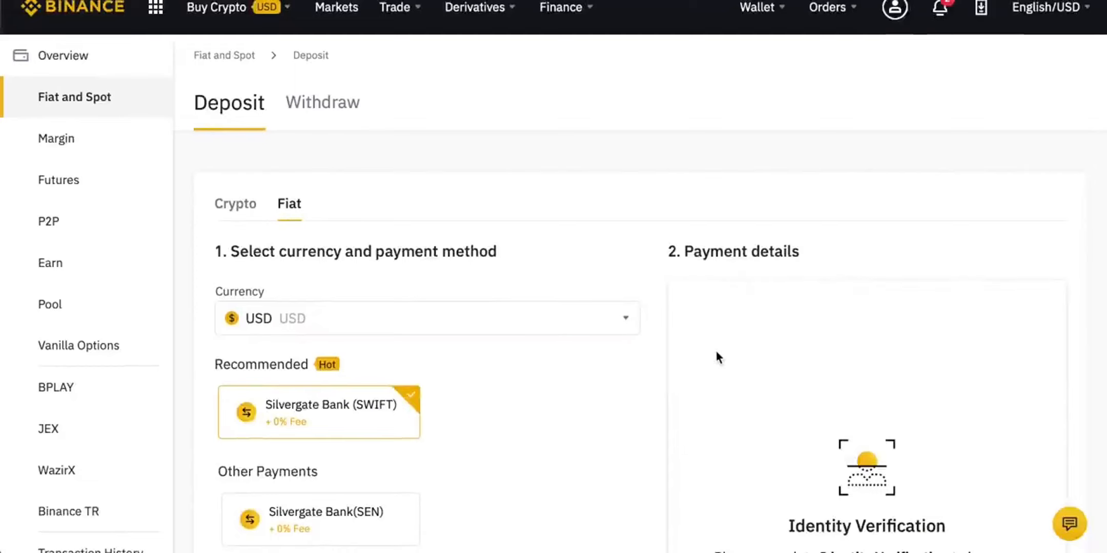
- Open crypto withdrawals, dismiss the coin selection guide and review the Bitcoin recipient address field and transfer networks
{"action": "left_click", "coordinate": [324, 120]}
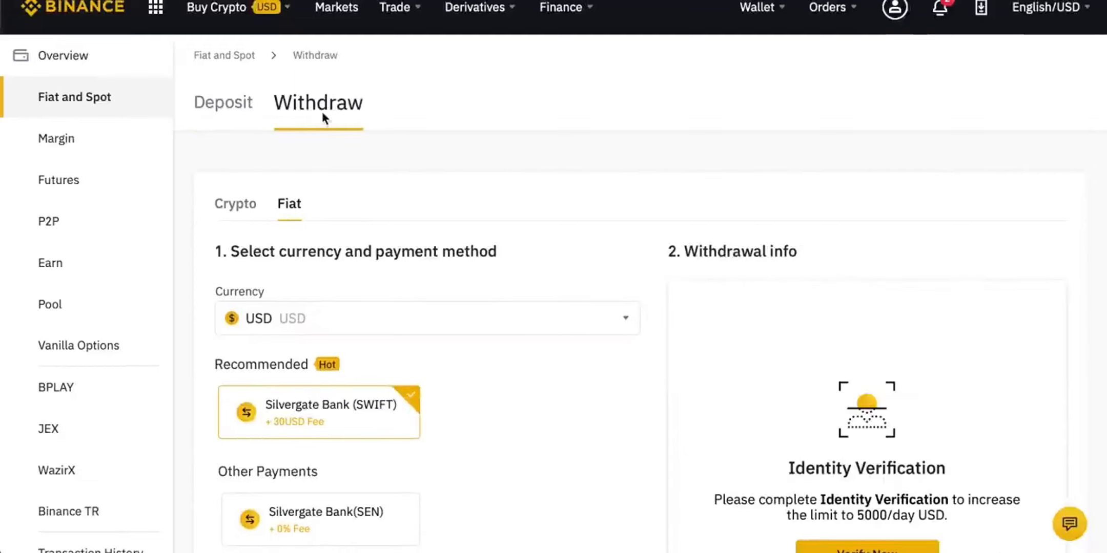
{"action": "scroll", "coordinate": [647, 225], "scroll_direction": "down", "scroll_amount": 1}
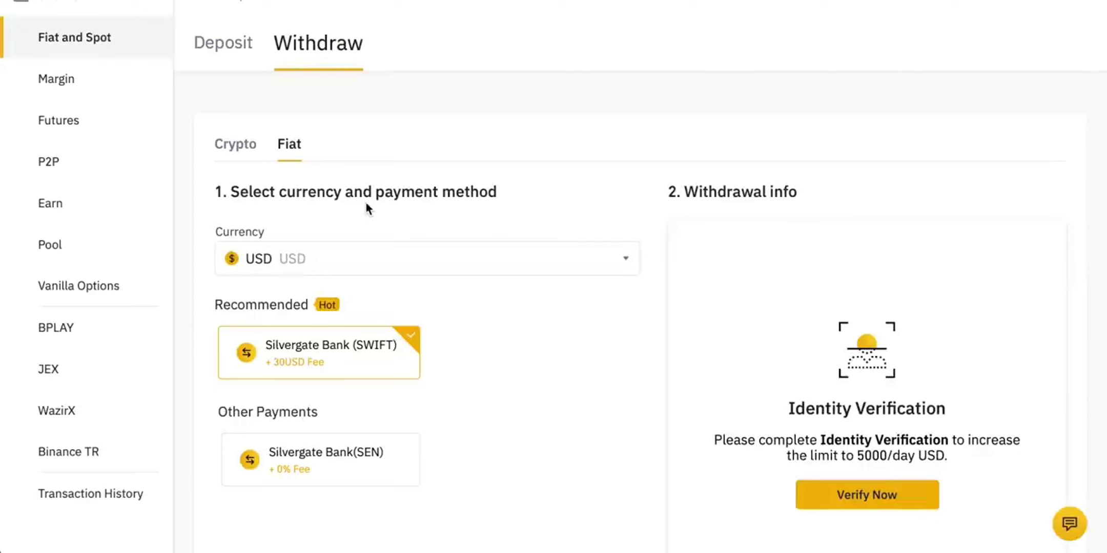
{"action": "left_click", "coordinate": [229, 143]}
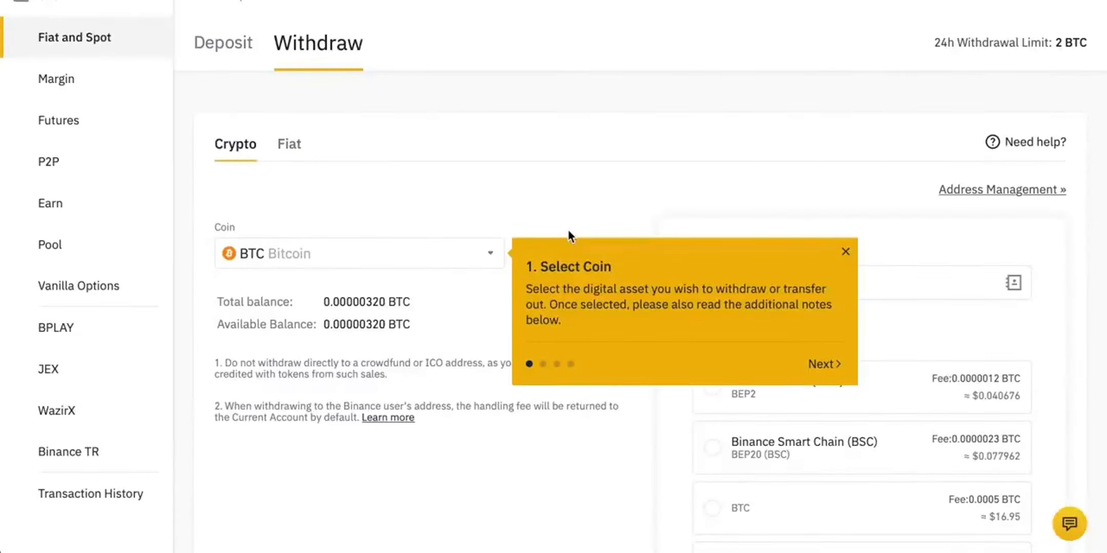
{"action": "left_click", "coordinate": [846, 253]}
{"action": "scroll", "coordinate": [630, 302], "scroll_direction": "down", "scroll_amount": 2}
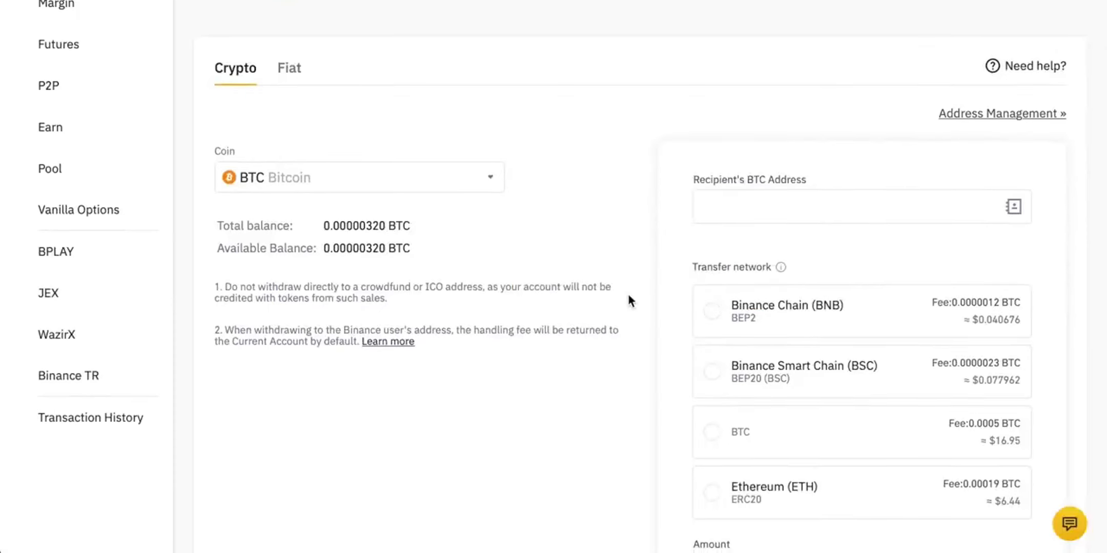
{"action": "scroll", "coordinate": [627, 292], "scroll_direction": "down", "scroll_amount": 1}
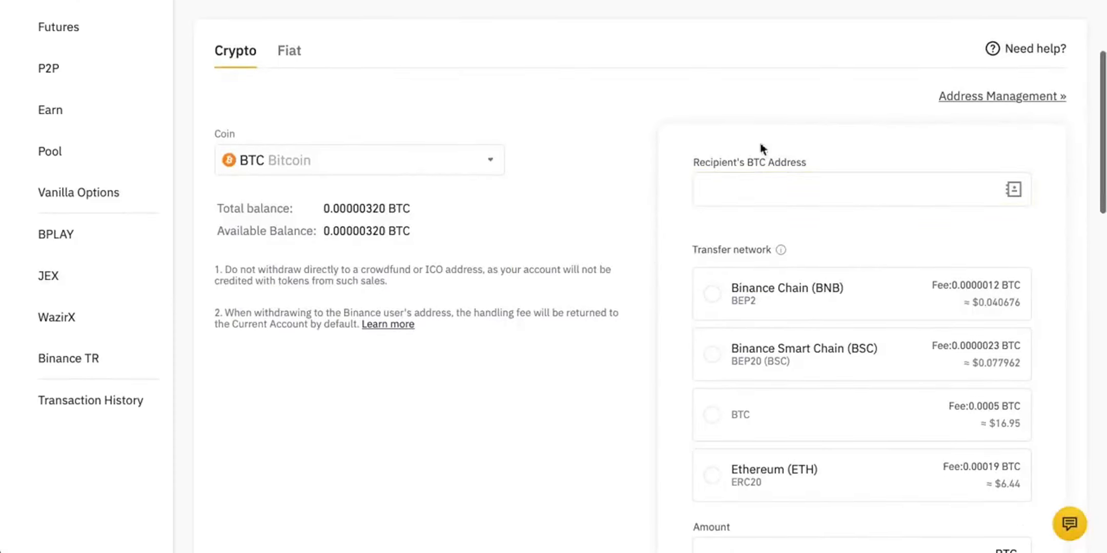
{"action": "left_click", "coordinate": [763, 195]}
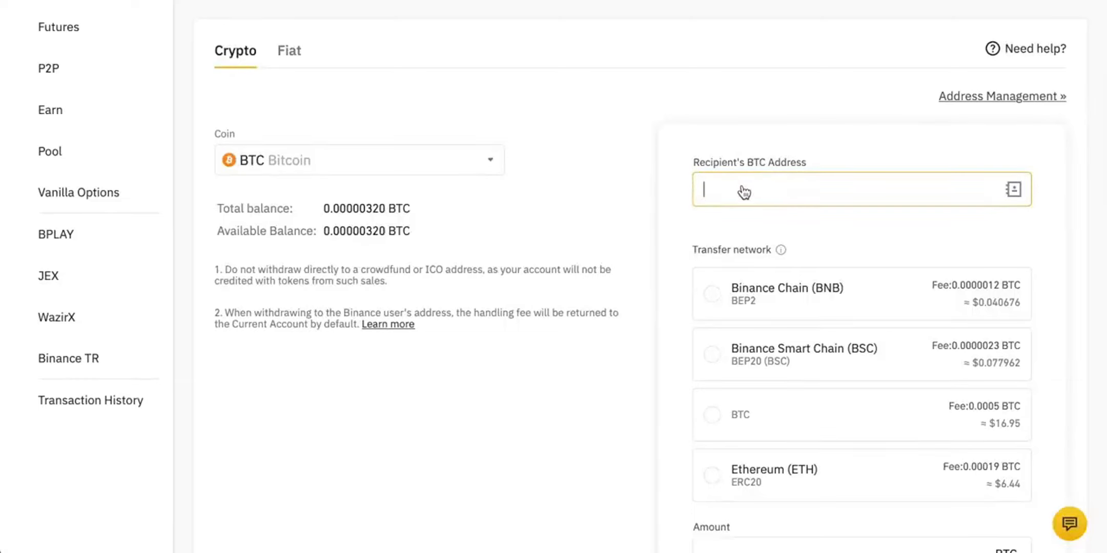
- Return to fiat withdrawals and review the USD currency choice, payment methods, verification requirement and withdrawal history
{"action": "scroll", "coordinate": [621, 232], "scroll_direction": "up", "scroll_amount": 1}
{"action": "left_click", "coordinate": [291, 121]}
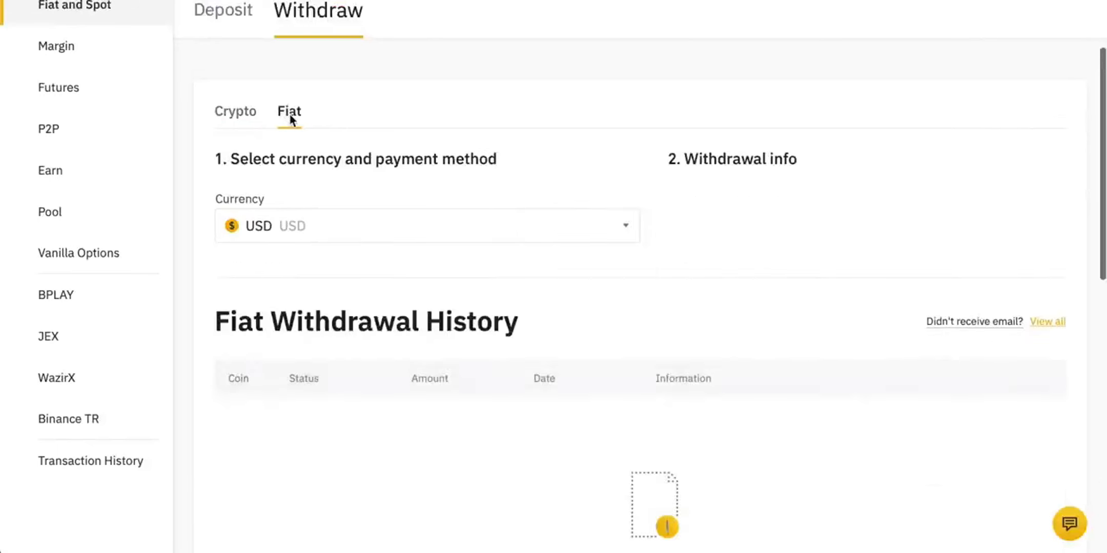
{"action": "scroll", "coordinate": [607, 155], "scroll_direction": "down", "scroll_amount": 1}
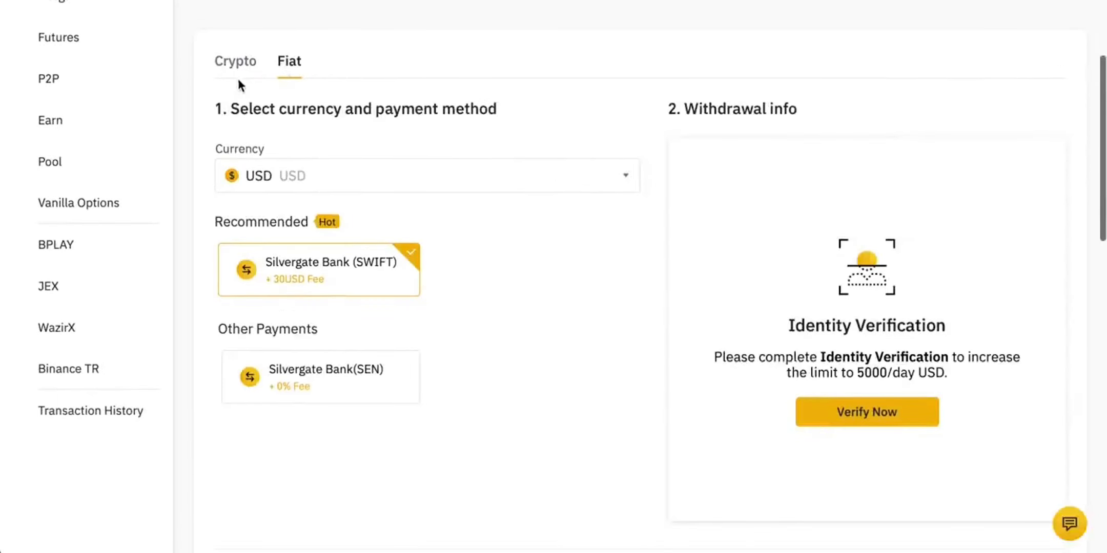
{"action": "left_click", "coordinate": [260, 173]}
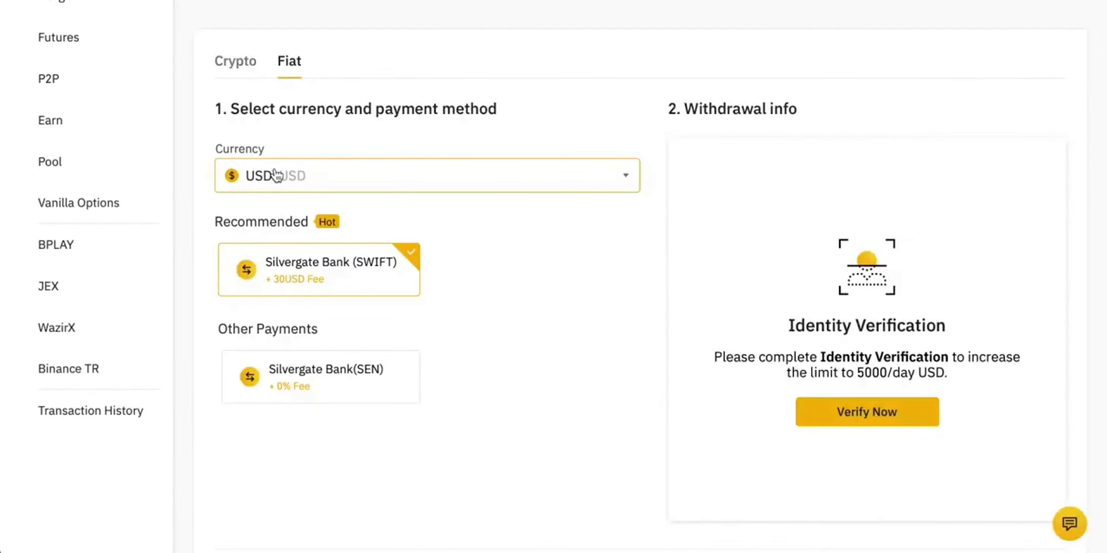
{"action": "scroll", "coordinate": [536, 159], "scroll_direction": "down", "scroll_amount": 1}
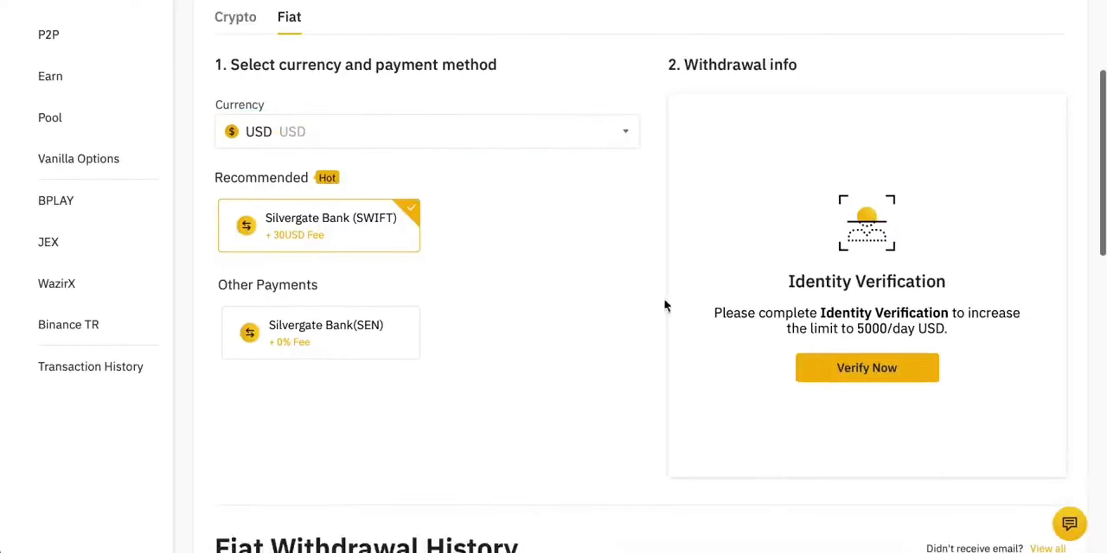
{"action": "scroll", "coordinate": [663, 328], "scroll_direction": "down", "scroll_amount": 3}
{"action": "scroll", "coordinate": [663, 329], "scroll_direction": "up", "scroll_amount": 2}
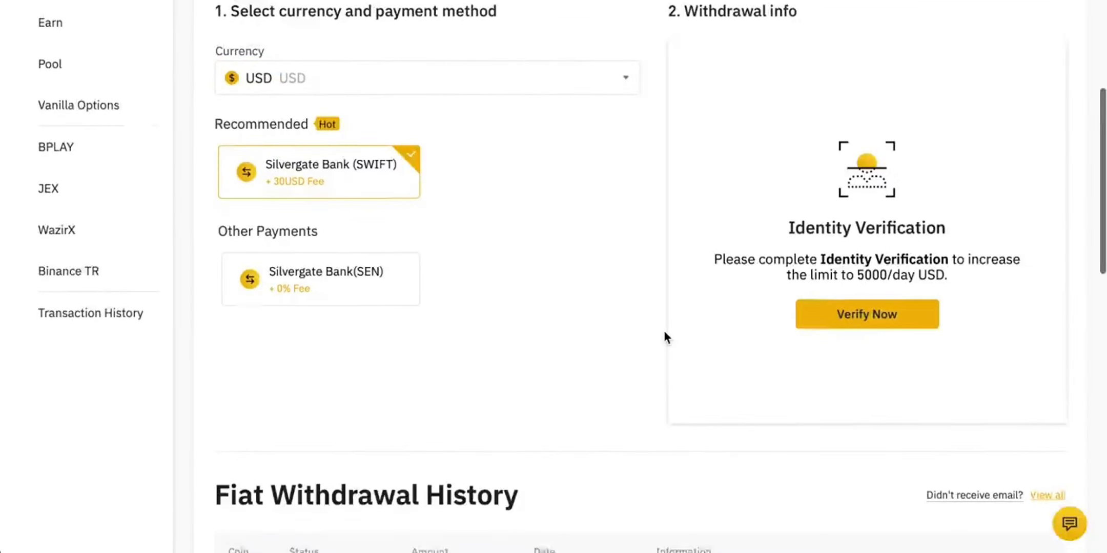
{"action": "scroll", "coordinate": [664, 335], "scroll_direction": "down", "scroll_amount": 2}
{"action": "scroll", "coordinate": [635, 412], "scroll_direction": "up", "scroll_amount": 3}
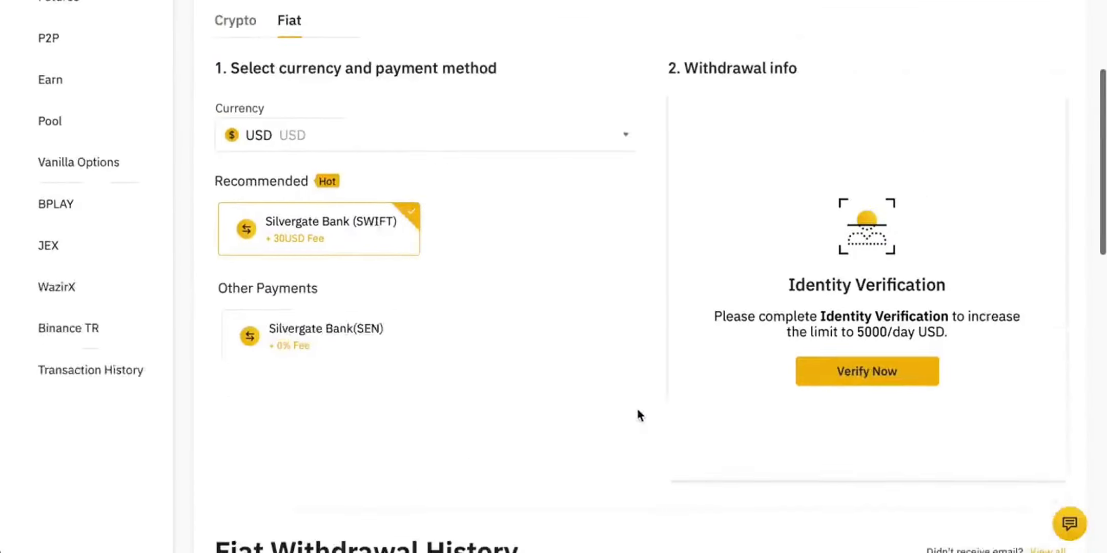
{"action": "scroll", "coordinate": [638, 414], "scroll_direction": "up", "scroll_amount": 1}
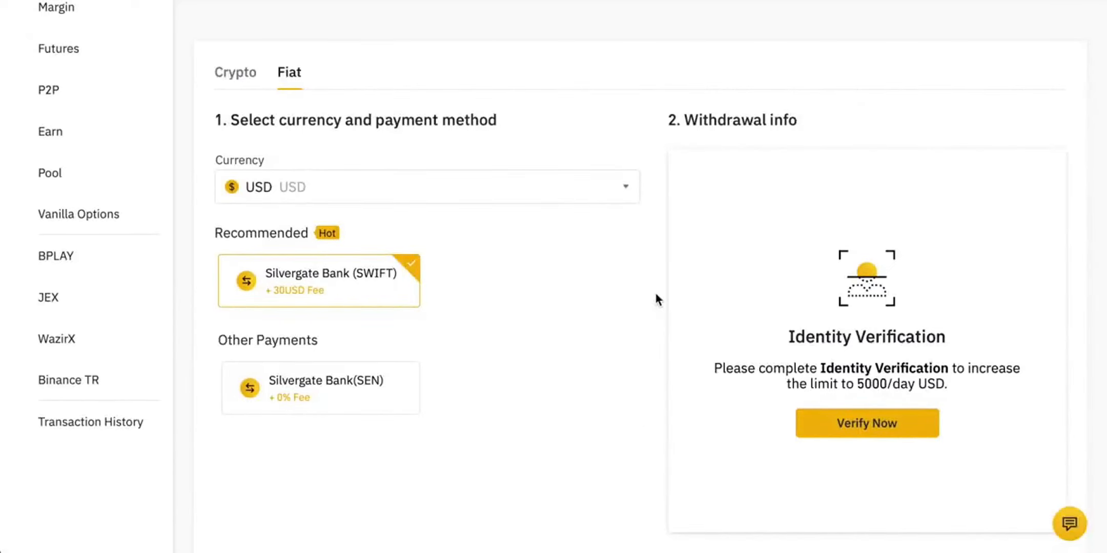
{"action": "scroll", "coordinate": [656, 295], "scroll_direction": "up", "scroll_amount": 3}
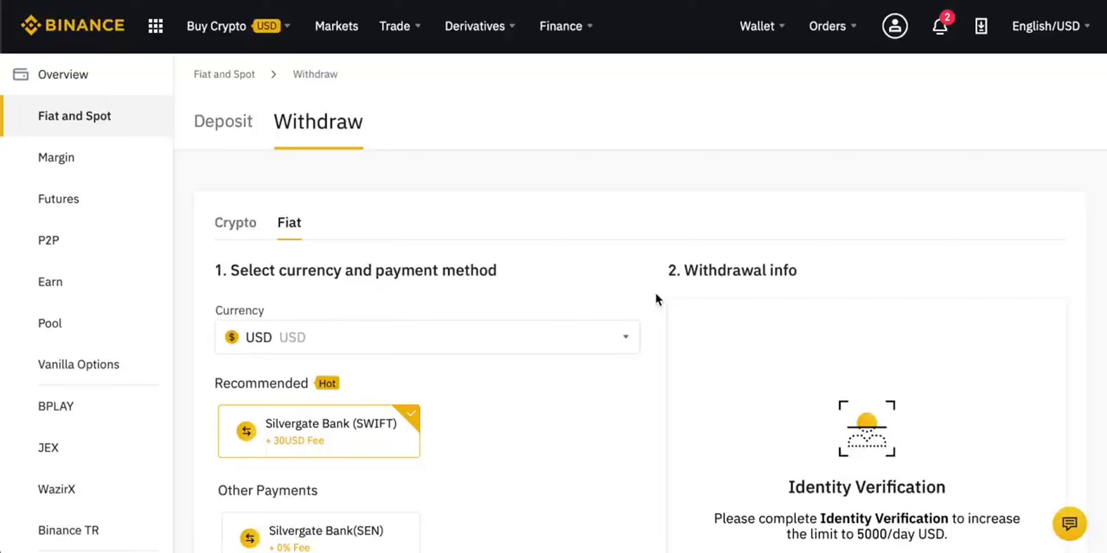
- Open the credit/debit card purchase page and switch from buying to selling crypto
{"action": "mouse_move", "coordinate": [469, 30]}
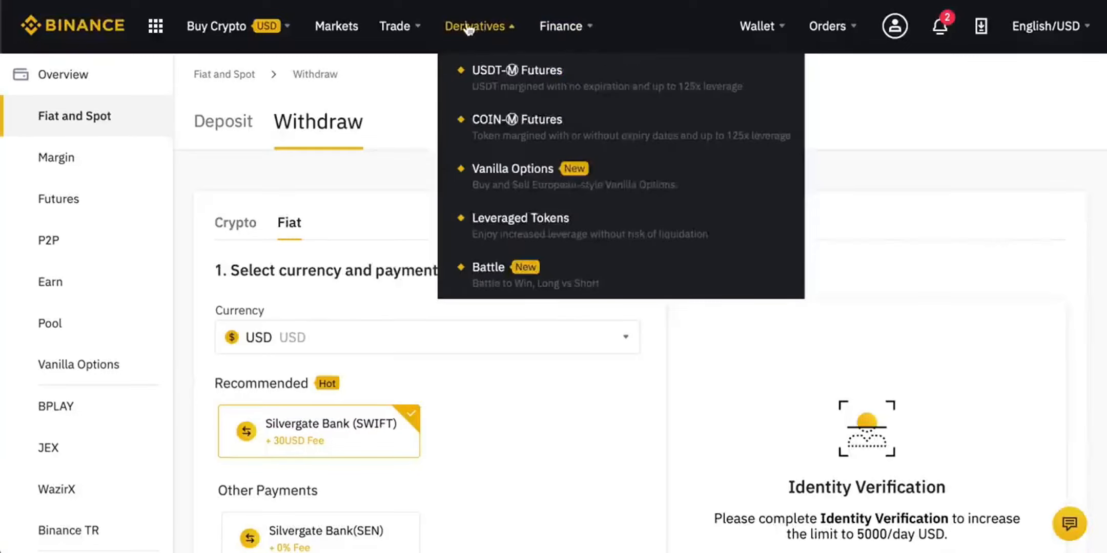
{"action": "mouse_move", "coordinate": [237, 26]}
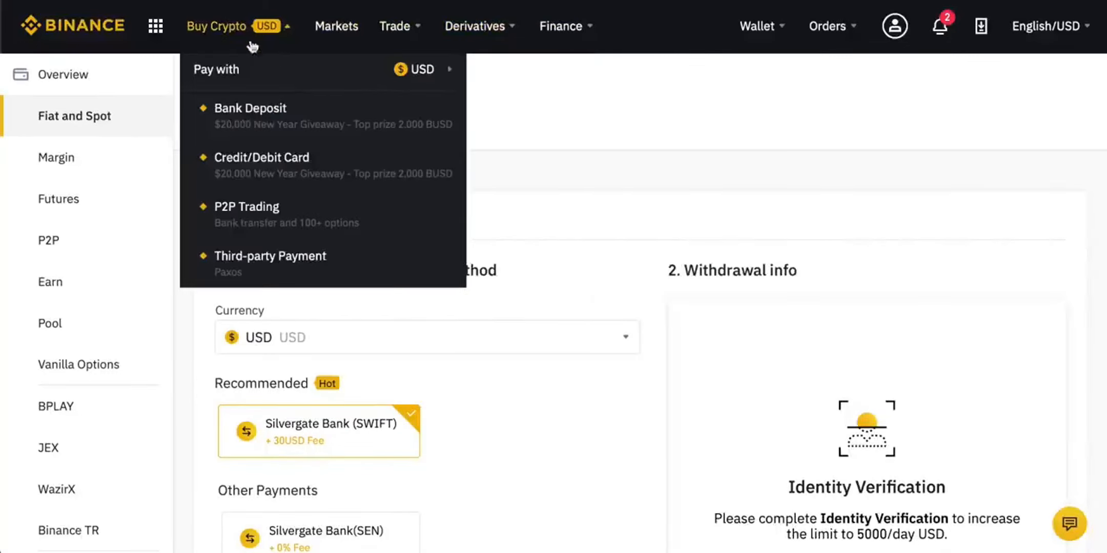
{"action": "left_click", "coordinate": [270, 168]}
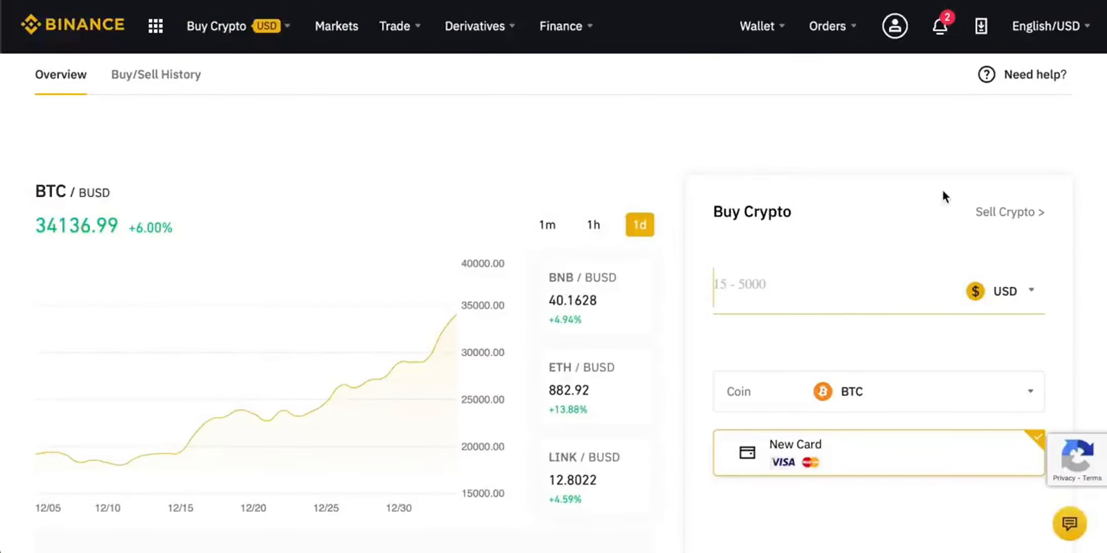
{"action": "left_click", "coordinate": [1005, 213]}
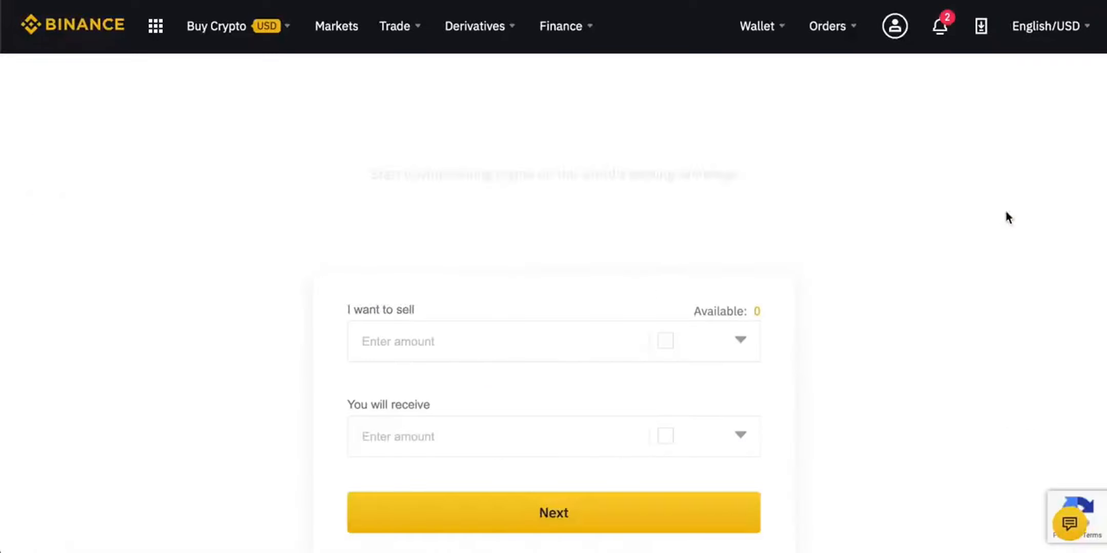
{"action": "scroll", "coordinate": [877, 307], "scroll_direction": "down", "scroll_amount": 2}
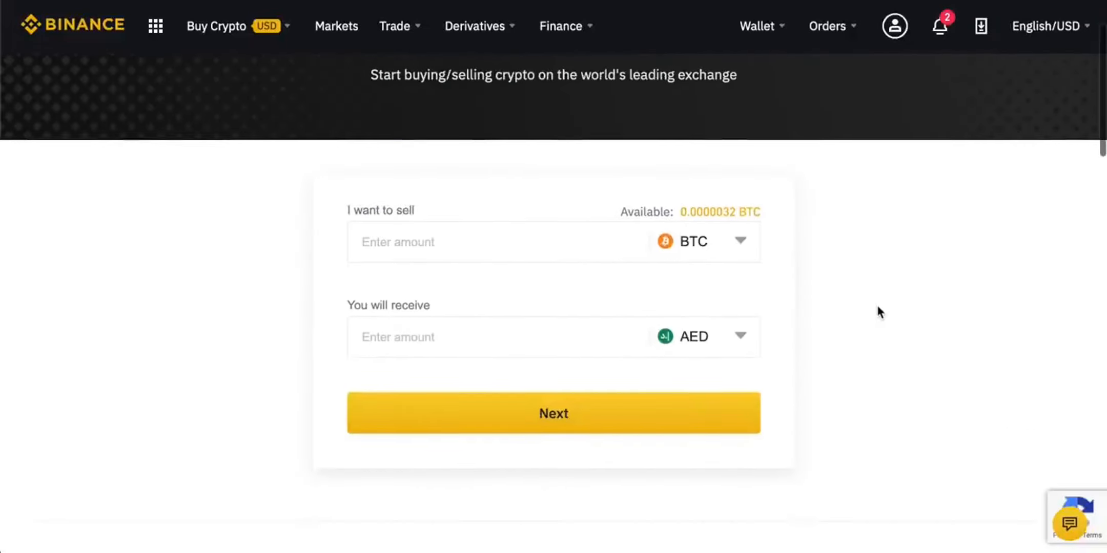
- Choose USD as the currency to receive for selling BTC, leaving the sell amount empty
{"action": "left_click", "coordinate": [422, 245]}
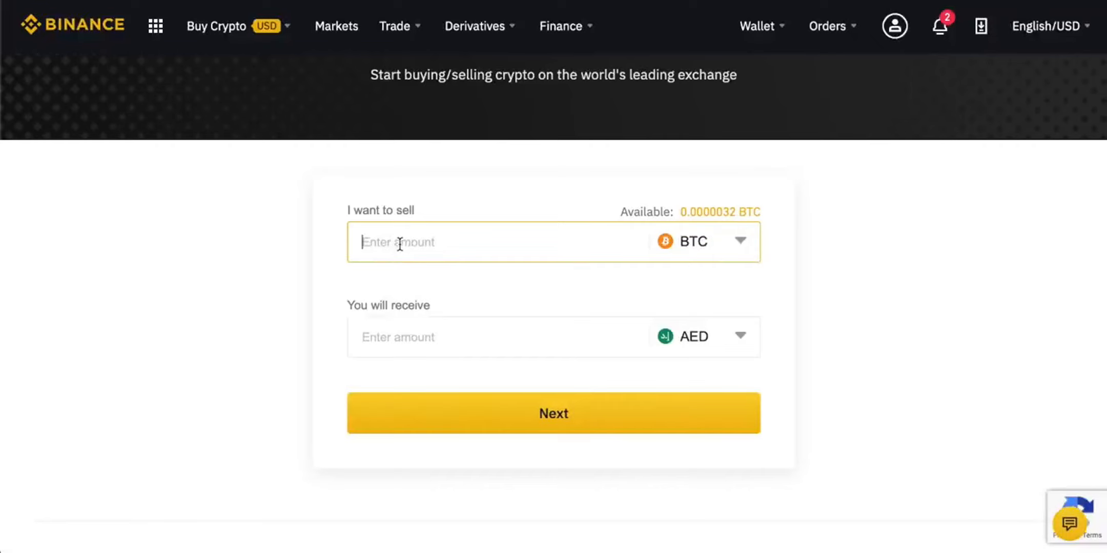
{"action": "left_click", "coordinate": [531, 290]}
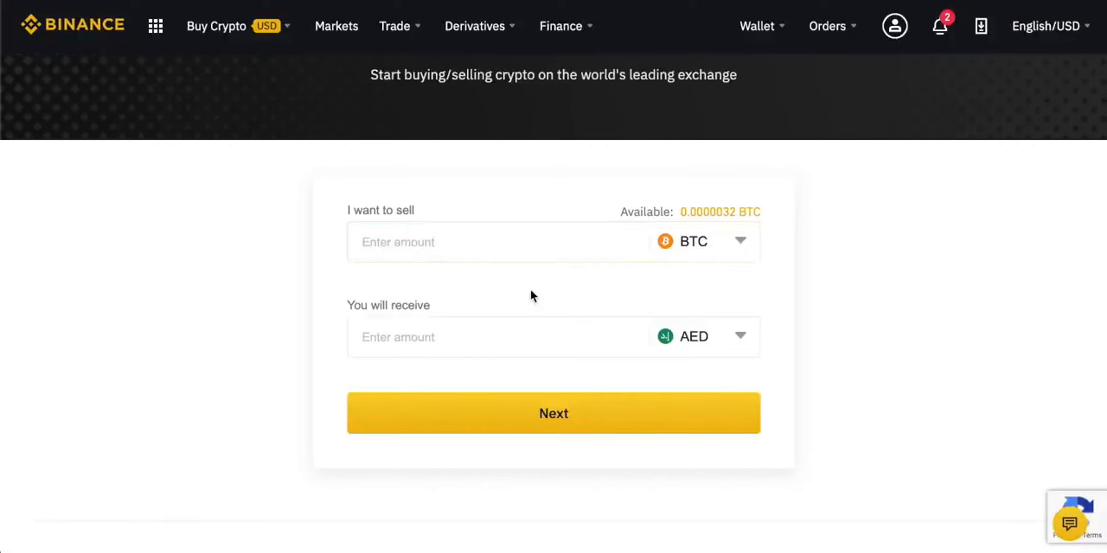
{"action": "left_click", "coordinate": [740, 336]}
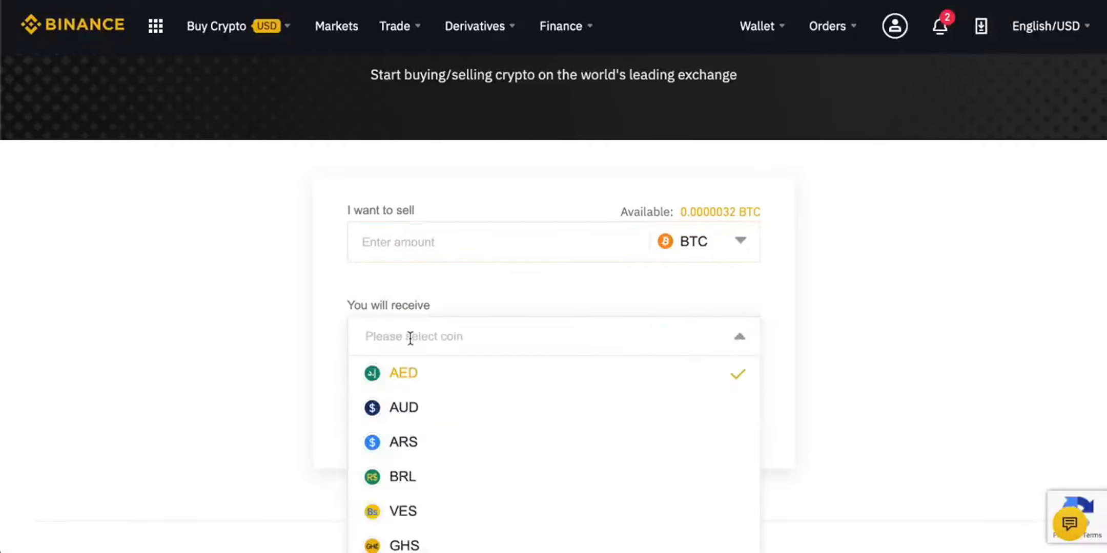
{"action": "type", "text": "usd"}
{"action": "left_click", "coordinate": [404, 373]}
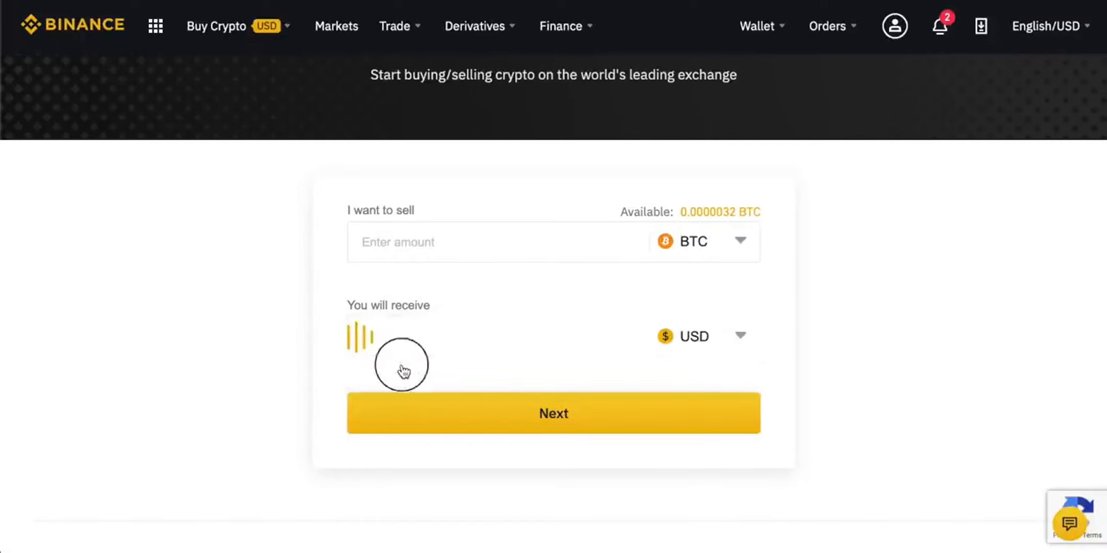
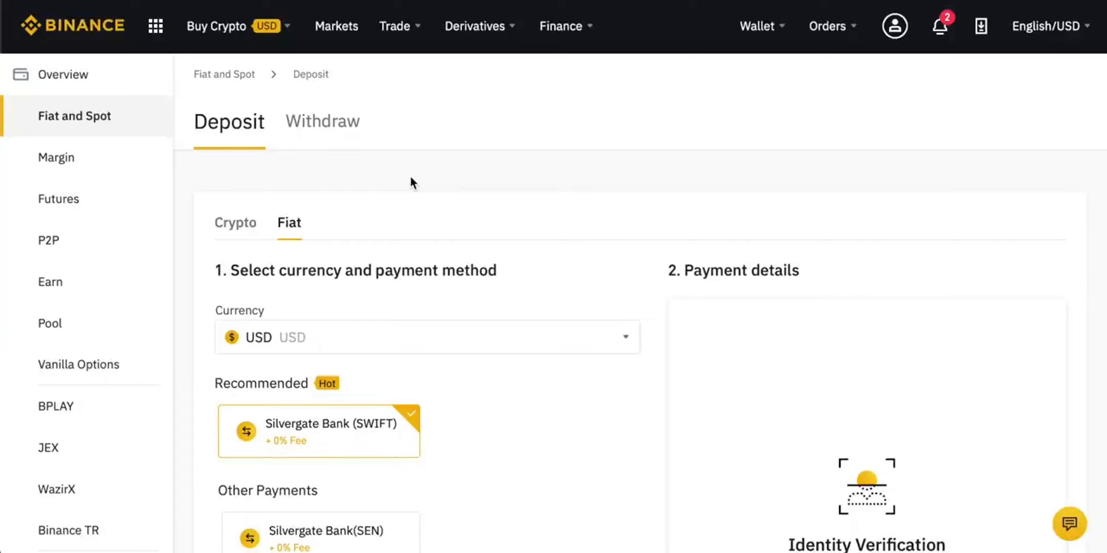
- Open the markets overview and review the spot pairs' prices, 24-hour changes, market caps and volumes
{"action": "left_click", "coordinate": [337, 27]}
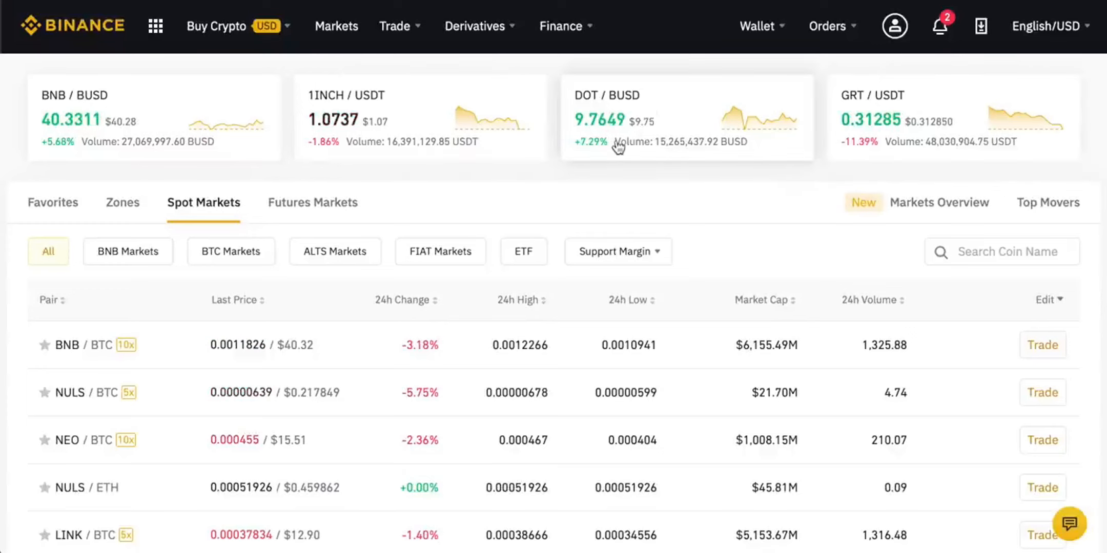
{"action": "scroll", "coordinate": [182, 252], "scroll_direction": "down", "scroll_amount": 3}
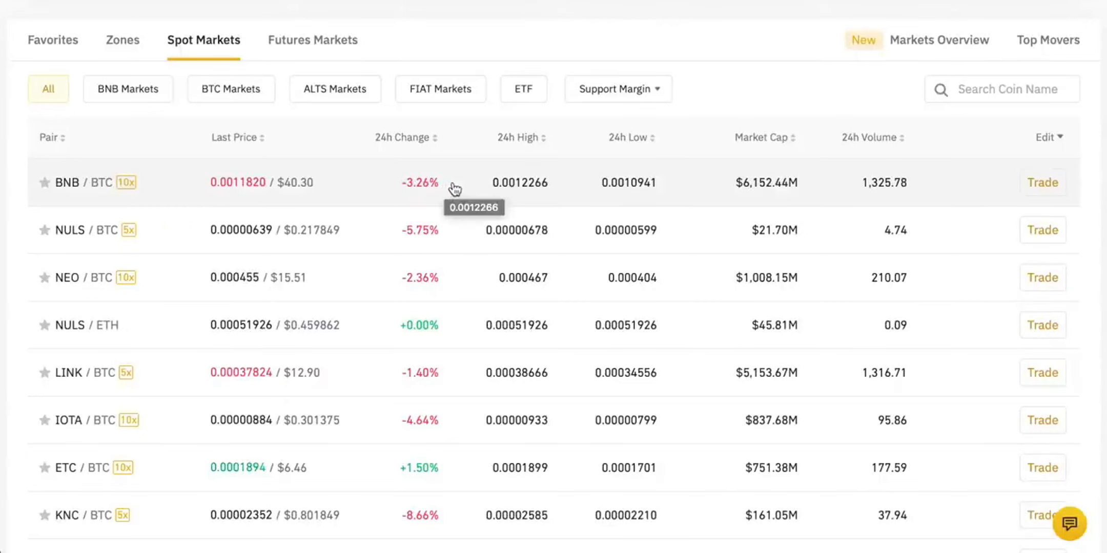
{"action": "scroll", "coordinate": [455, 190], "scroll_direction": "down", "scroll_amount": 3}
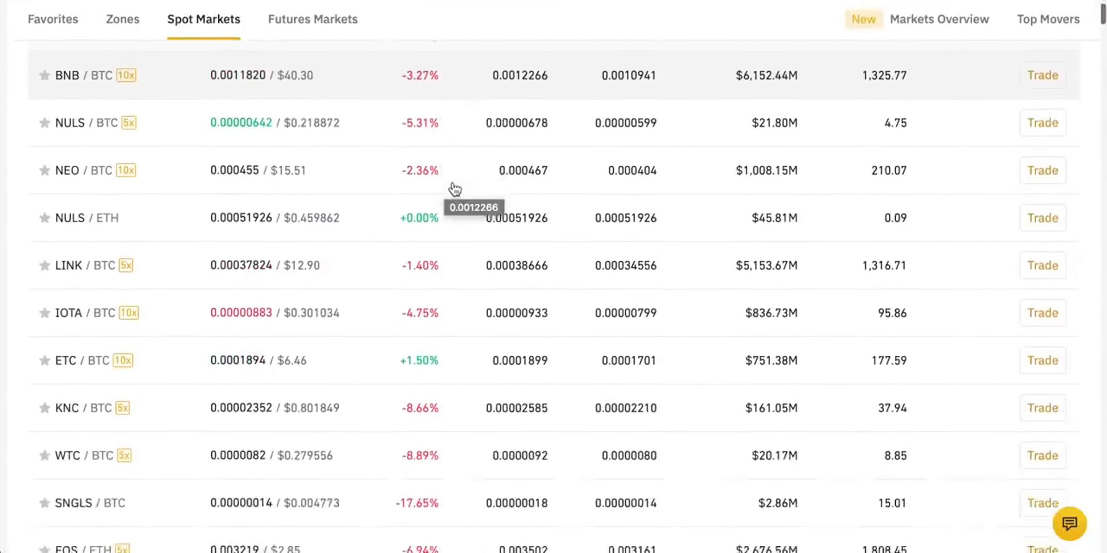
{"action": "scroll", "coordinate": [454, 190], "scroll_direction": "up", "scroll_amount": 5}
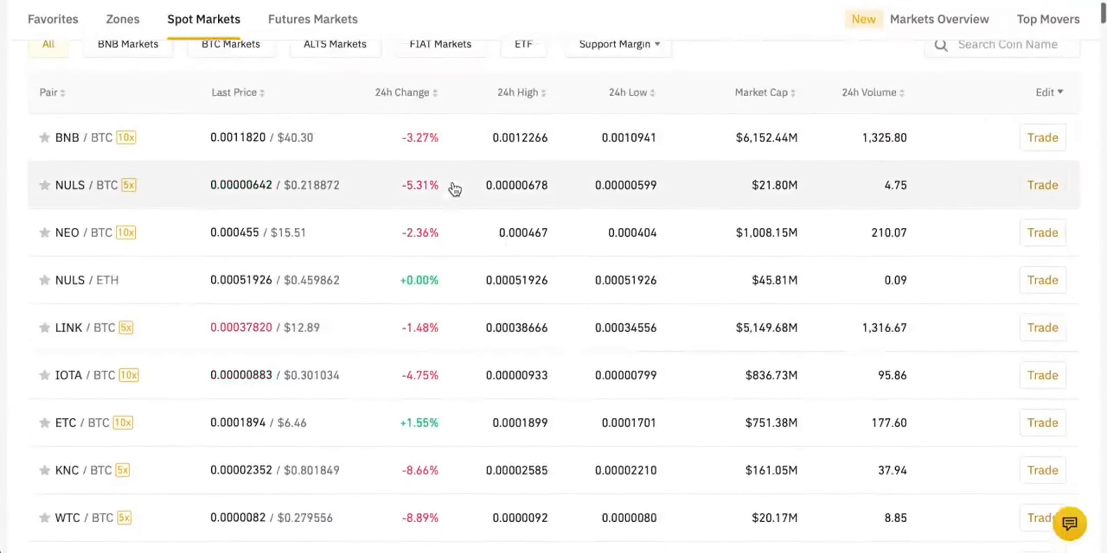
{"action": "scroll", "coordinate": [305, 197], "scroll_direction": "up", "scroll_amount": 2}
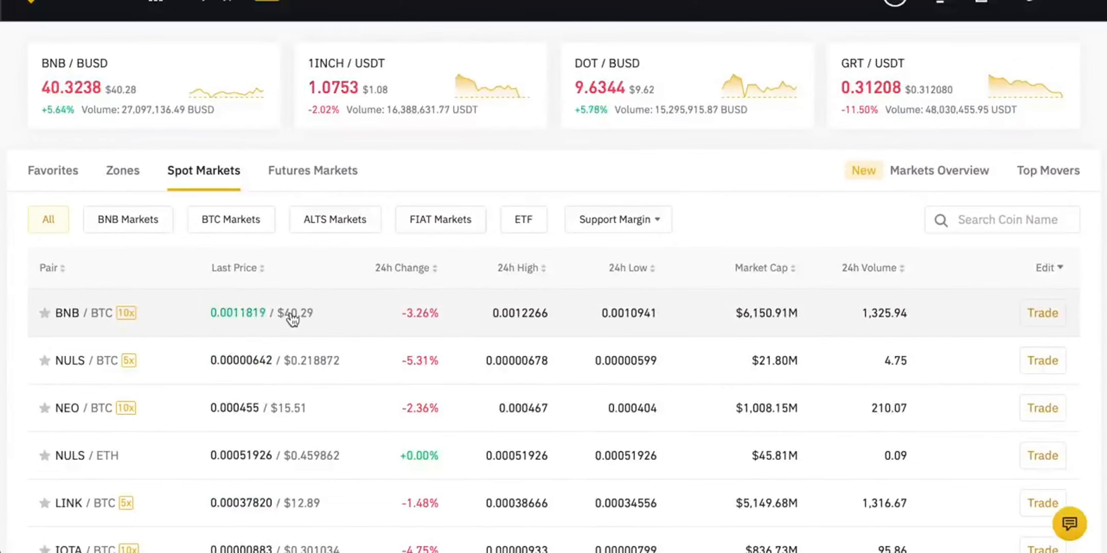
{"action": "scroll", "coordinate": [292, 319], "scroll_direction": "up", "scroll_amount": 1}
- Open the Advanced trading interface and look over the BTC/USDT chart, order book and order form
{"action": "mouse_move", "coordinate": [404, 31]}
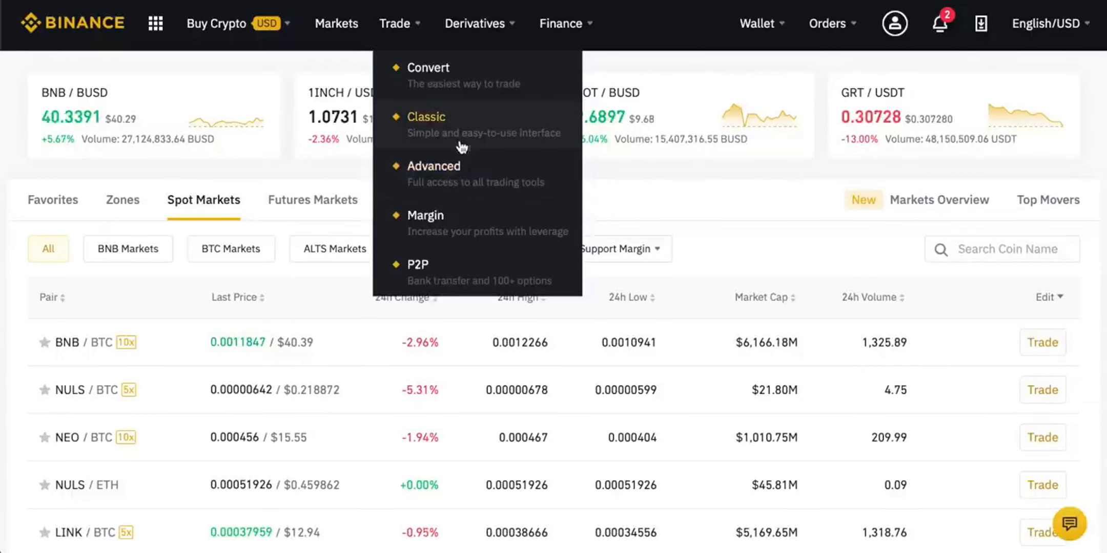
{"action": "left_click", "coordinate": [461, 180]}
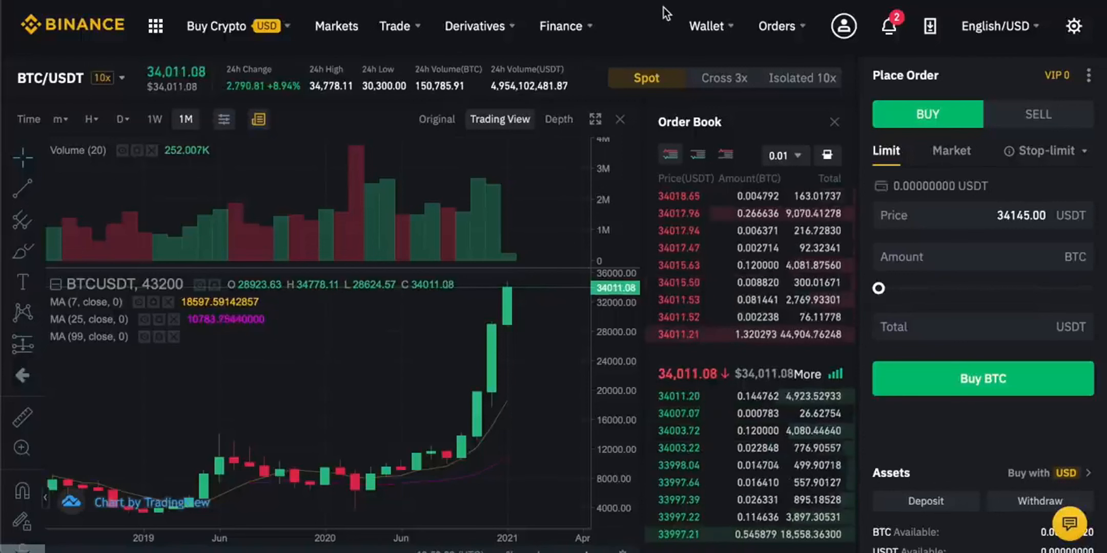
{"action": "mouse_move", "coordinate": [234, 28]}
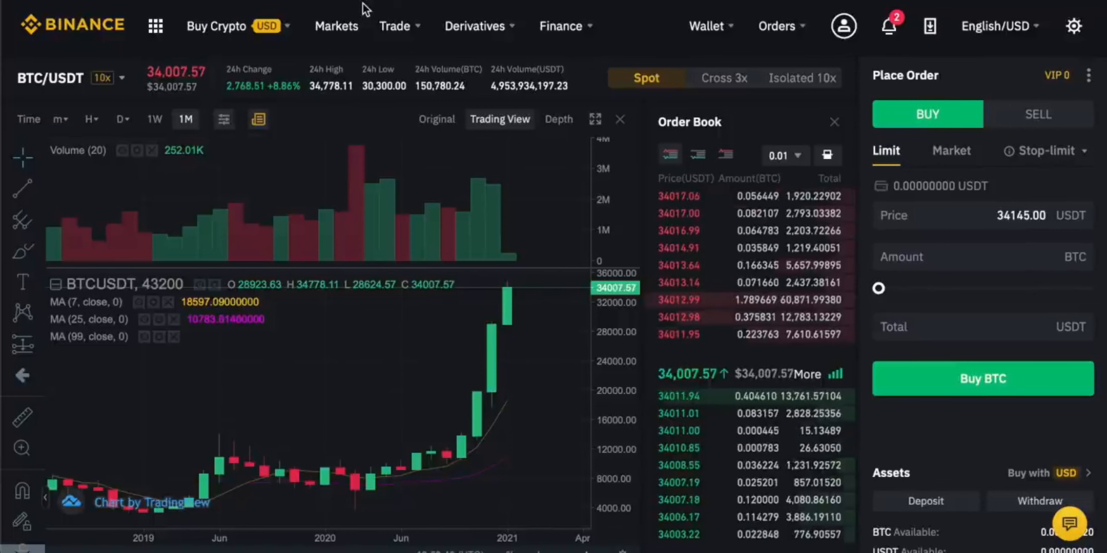
{"action": "mouse_move", "coordinate": [562, 18]}
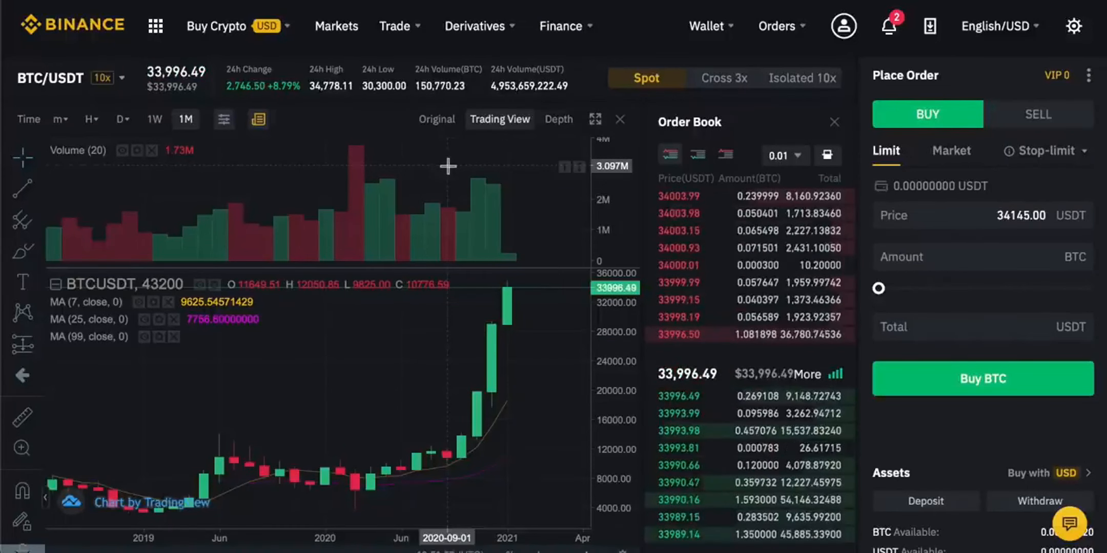
- Search the trading pairs for bnb and switch to the BNB/BTC market
{"action": "mouse_move", "coordinate": [62, 83]}
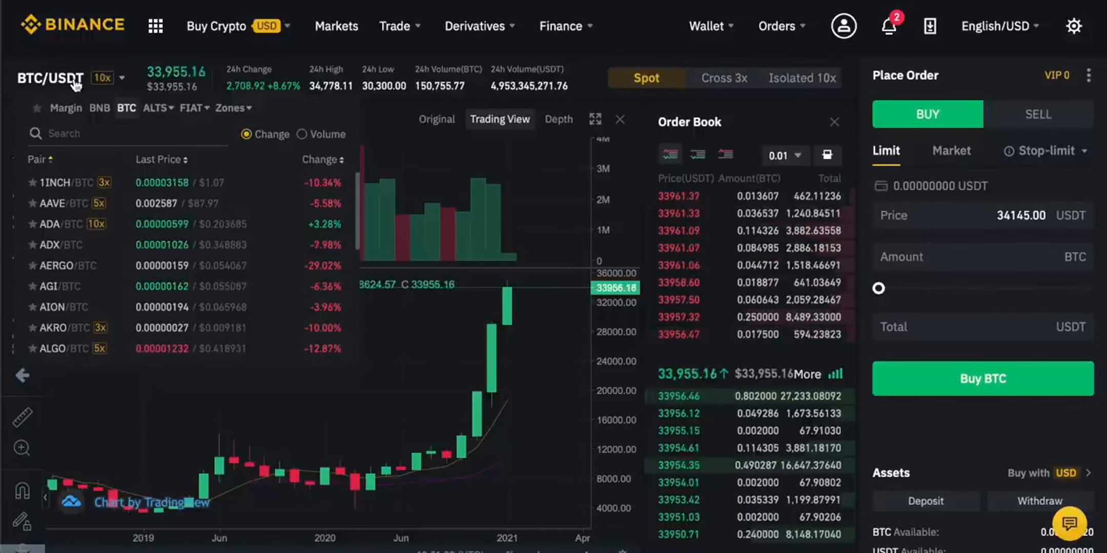
{"action": "left_click", "coordinate": [98, 132]}
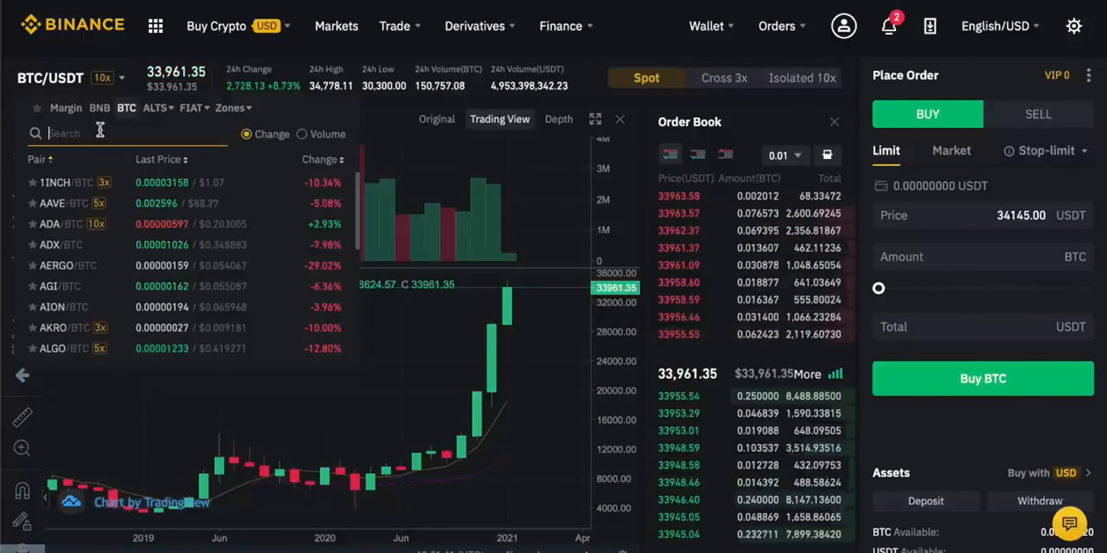
{"action": "type", "text": "bnb"}
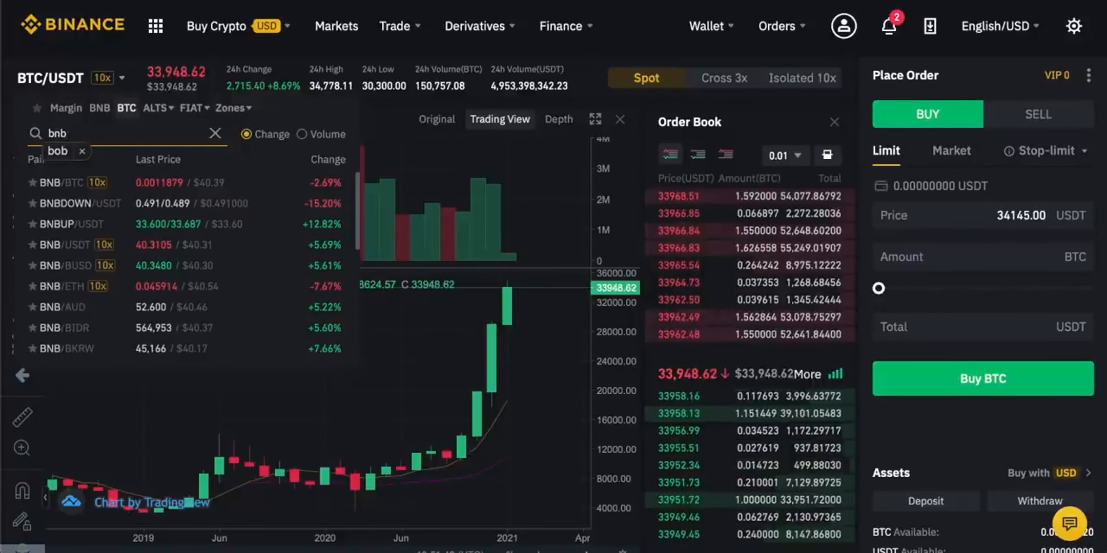
{"action": "left_click", "coordinate": [59, 182]}
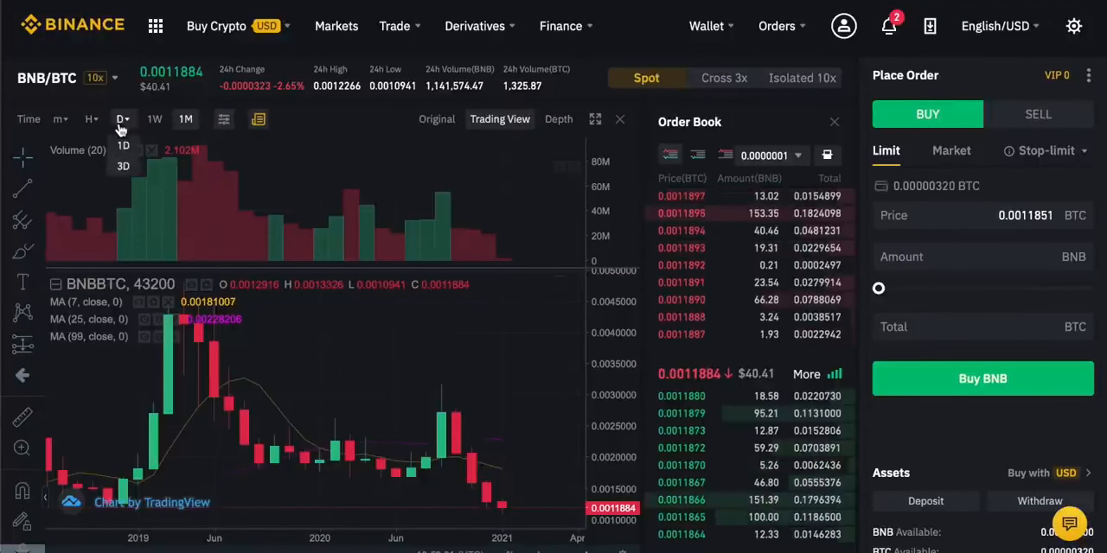
- Filter the trading pairs by FIAT, search for btc and switch to the BTC/USDT market
{"action": "mouse_move", "coordinate": [68, 90]}
{"action": "mouse_move", "coordinate": [195, 109]}
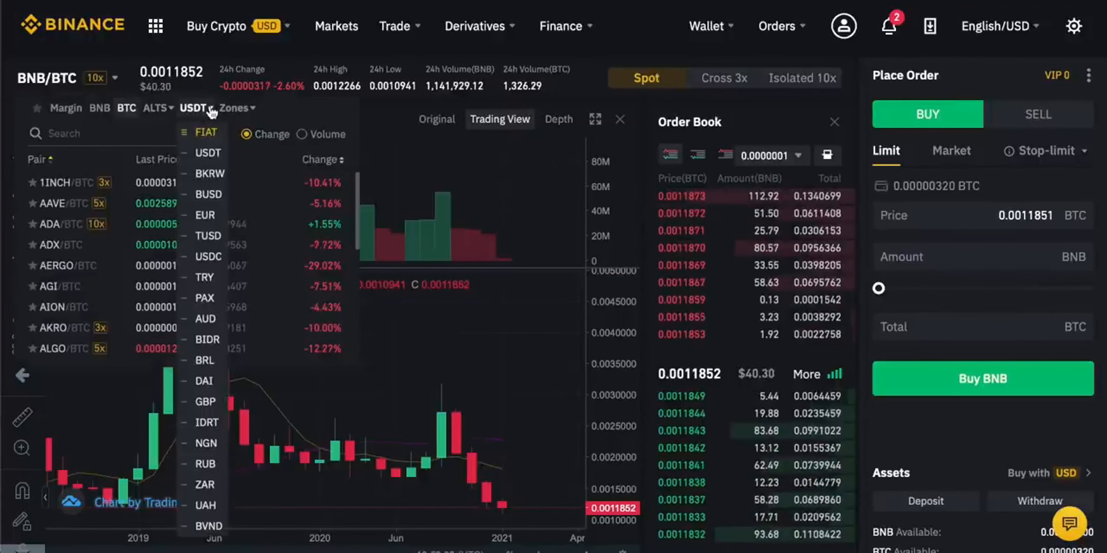
{"action": "left_click", "coordinate": [210, 136]}
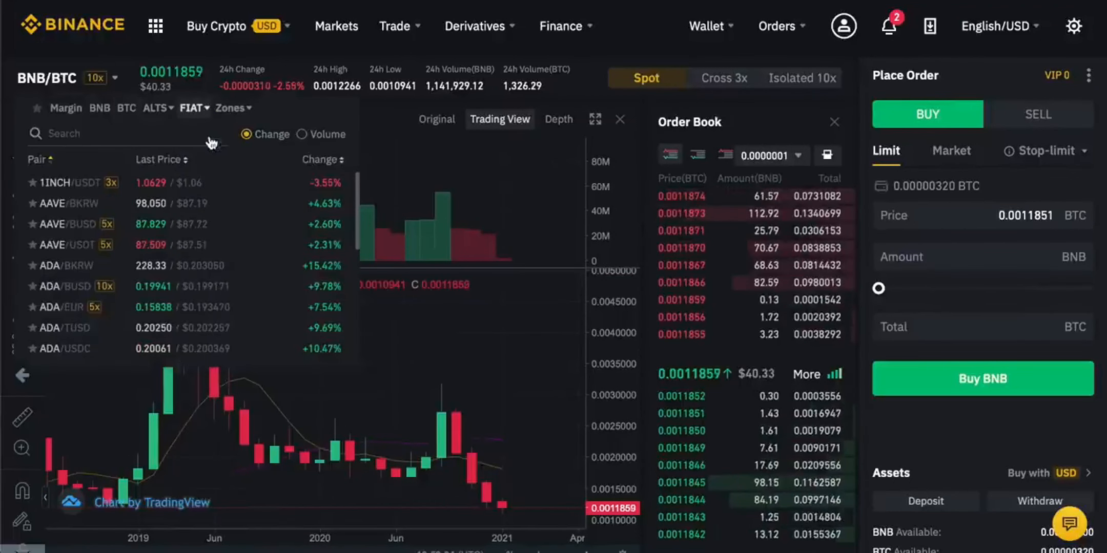
{"action": "left_click", "coordinate": [108, 139]}
{"action": "type", "text": "btc"}
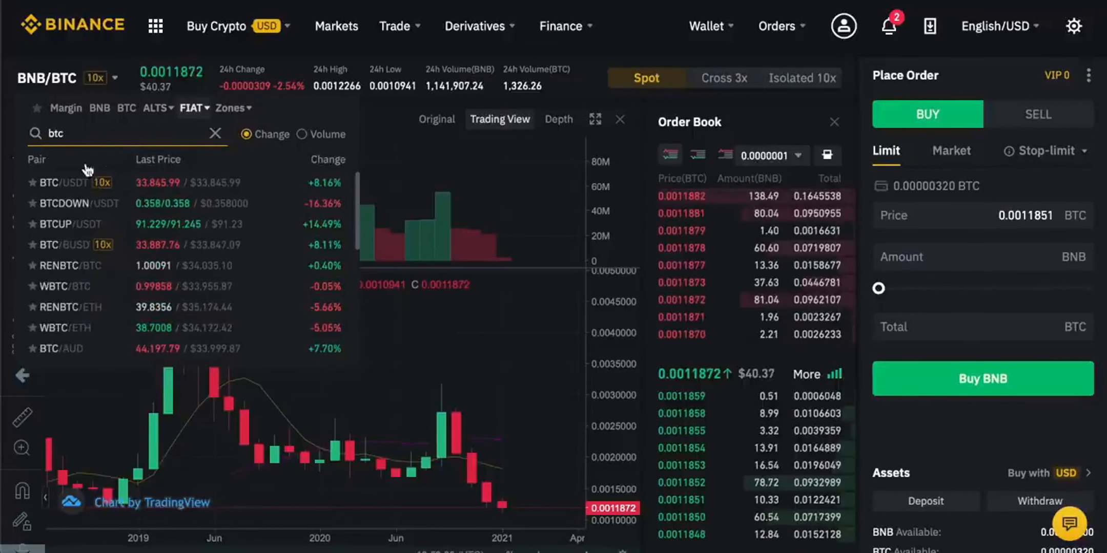
{"action": "left_click", "coordinate": [69, 181]}
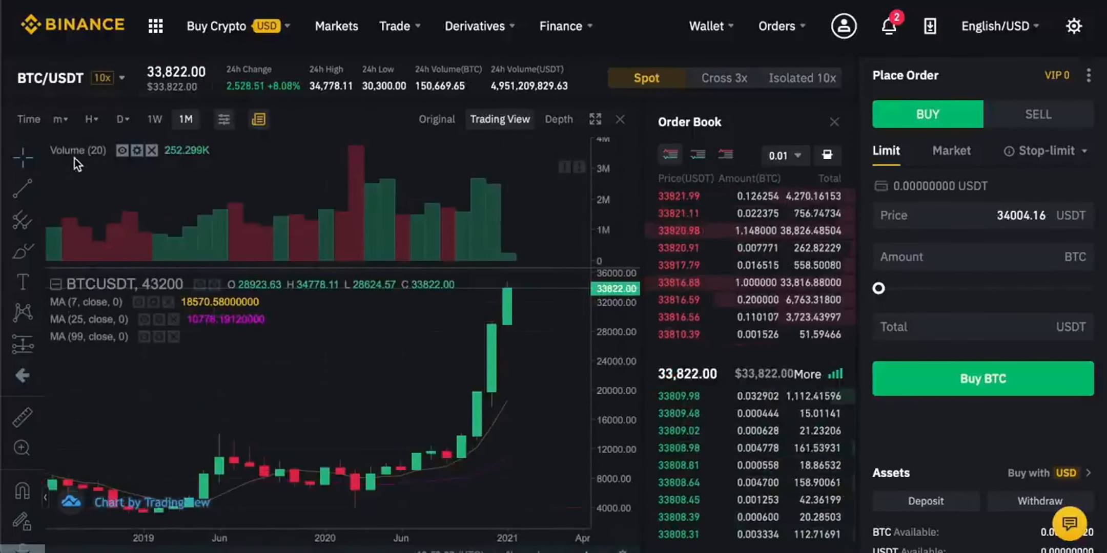
- Compare the BTC/USDT chart at the 1W and 3D candle intervals and return it to 1M
{"action": "mouse_move", "coordinate": [100, 132]}
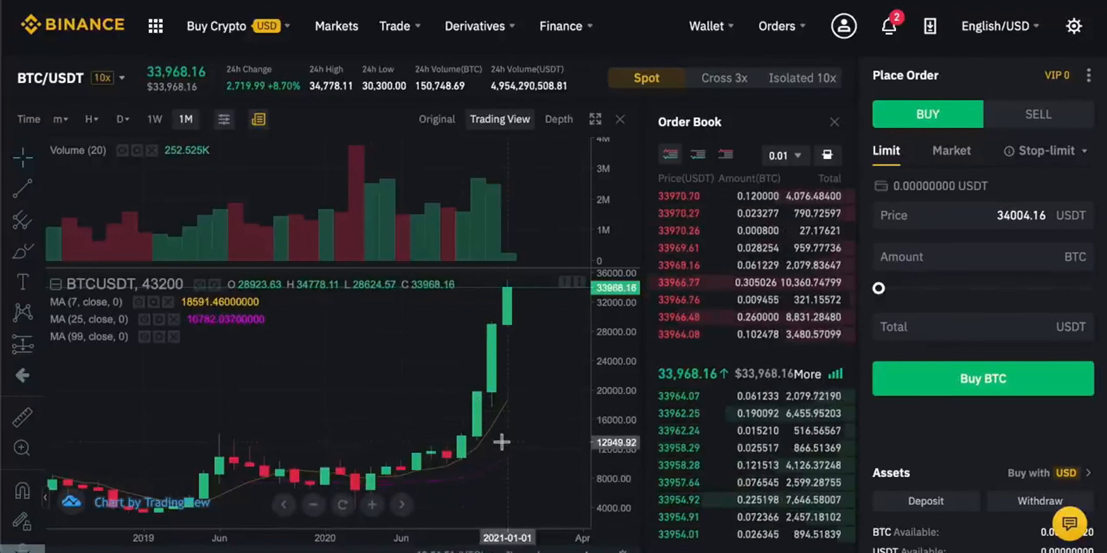
{"action": "left_click", "coordinate": [159, 125]}
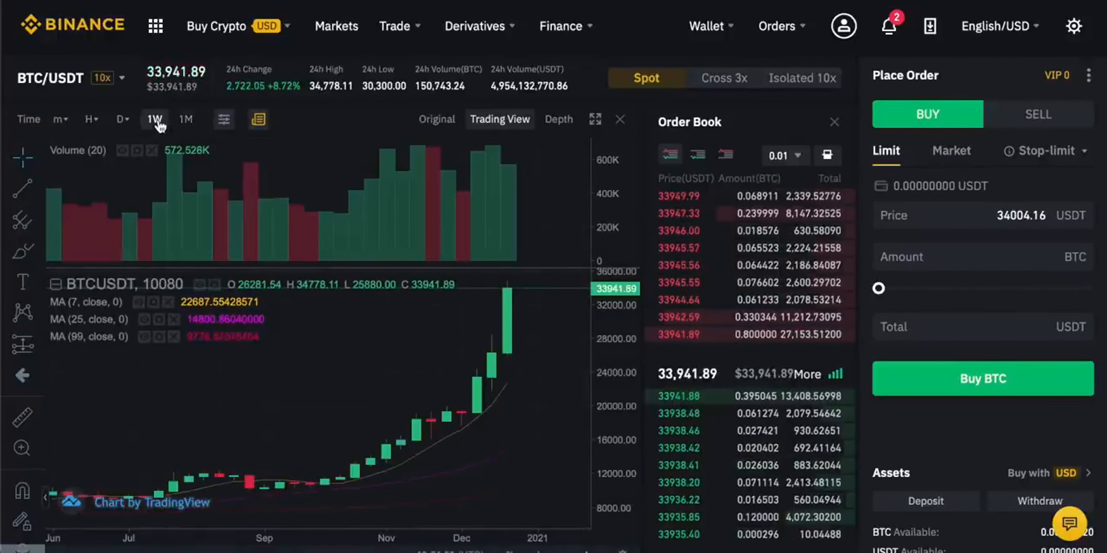
{"action": "left_click", "coordinate": [186, 122]}
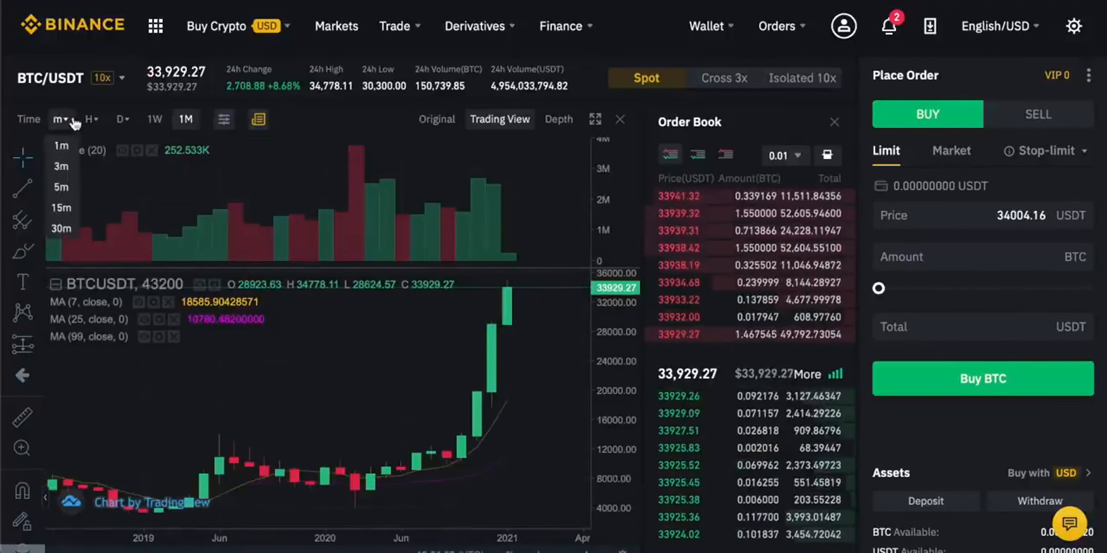
{"action": "mouse_move", "coordinate": [123, 123]}
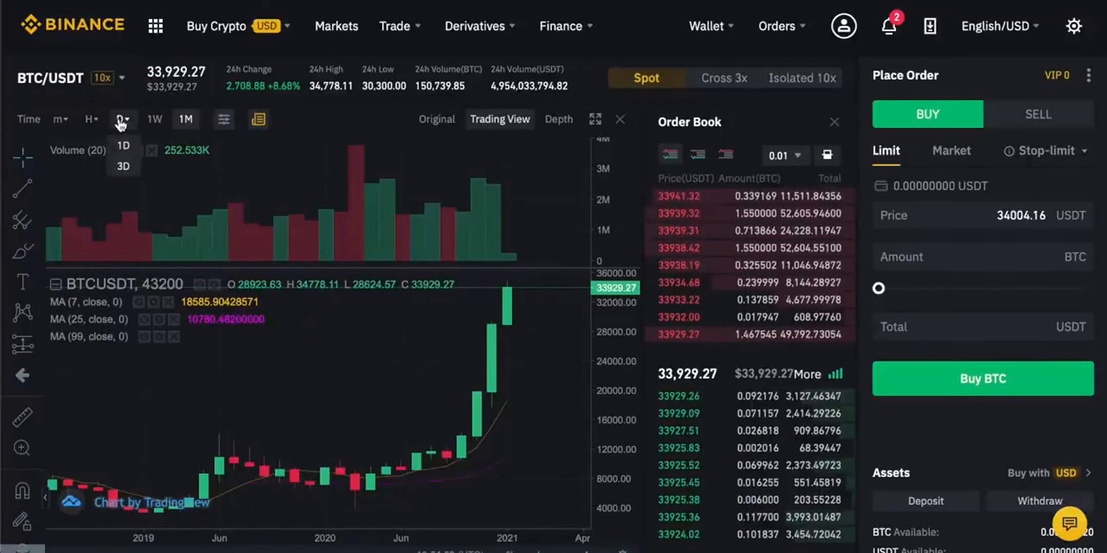
{"action": "left_click", "coordinate": [124, 167]}
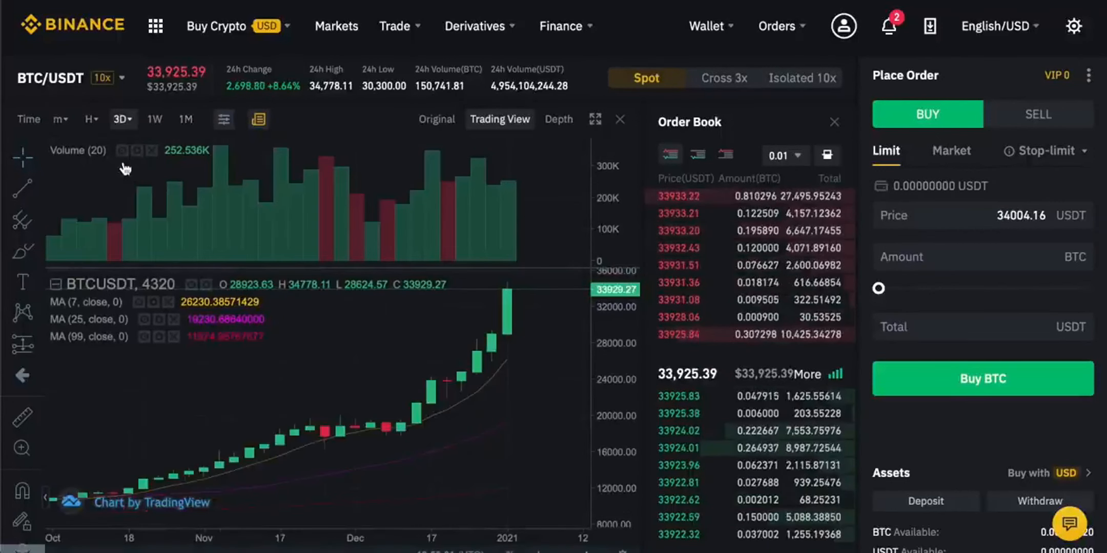
{"action": "left_click", "coordinate": [185, 119]}
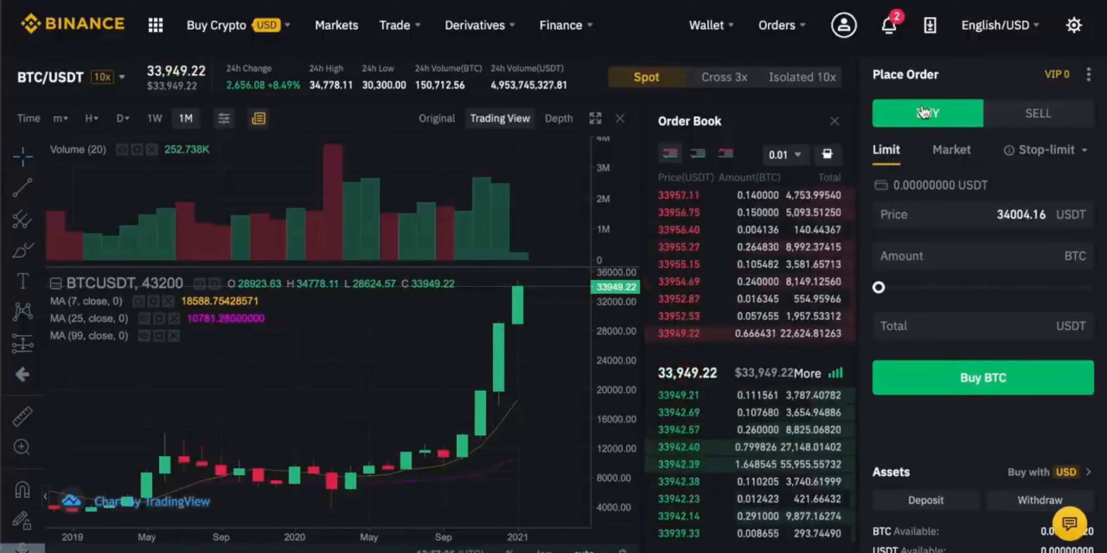
- Set the price of the BTC limit buy order to 33900 USDT, leaving the amount empty
{"action": "left_click", "coordinate": [912, 220]}
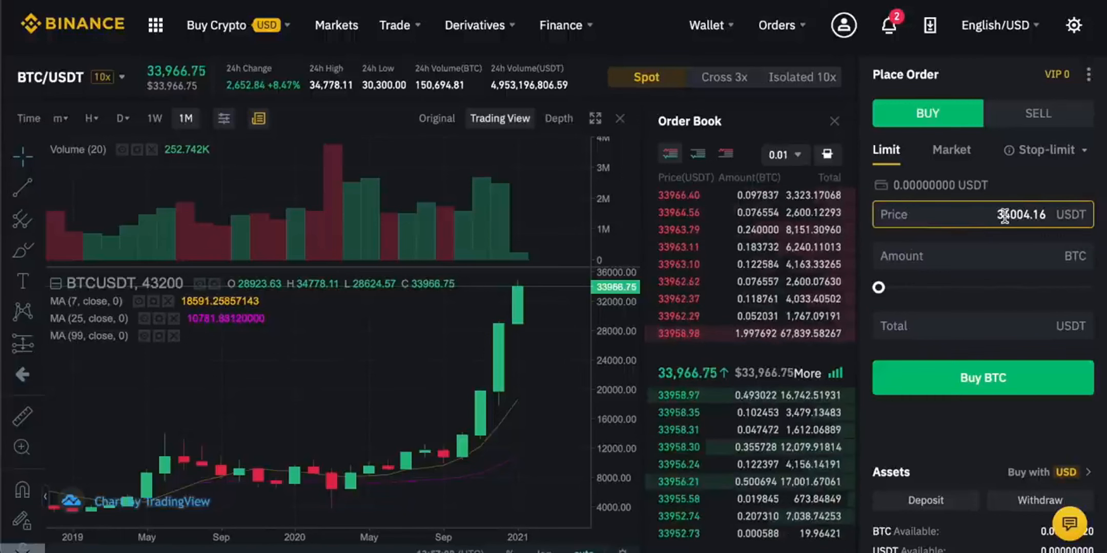
{"action": "left_click", "coordinate": [995, 251]}
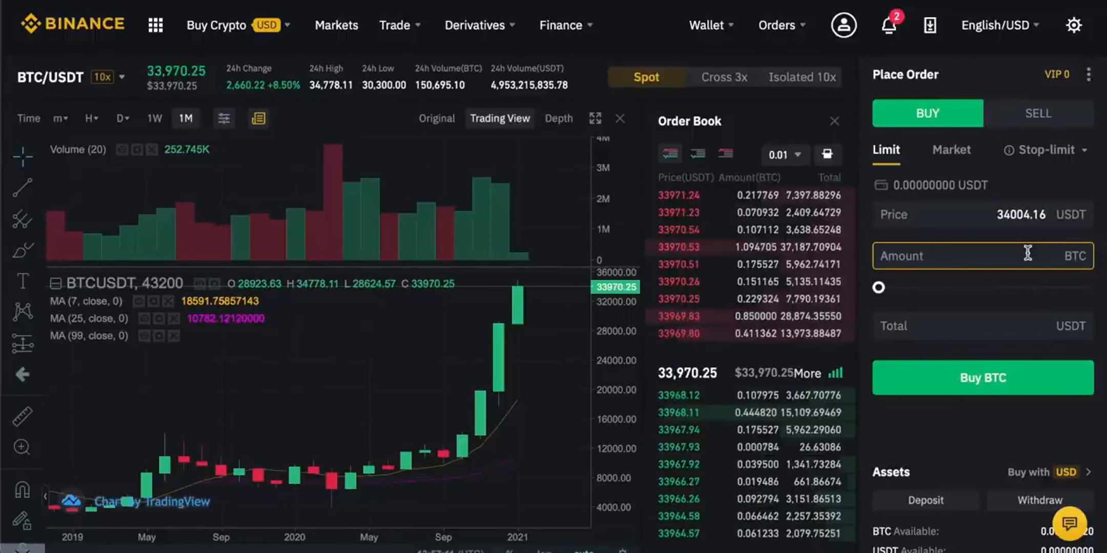
{"action": "left_click", "coordinate": [1017, 210]}
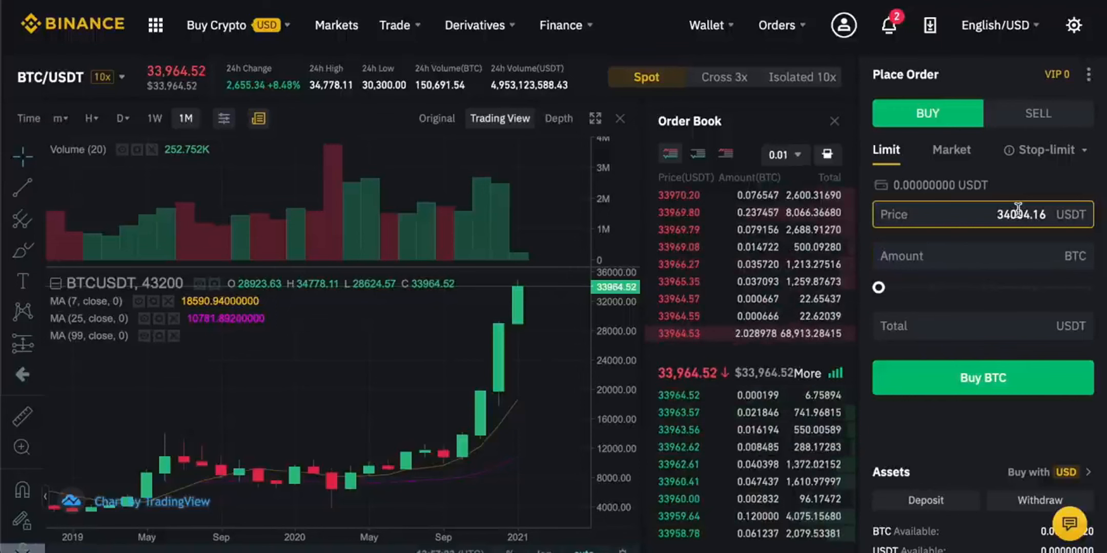
{"action": "mouse_move", "coordinate": [1023, 210]}
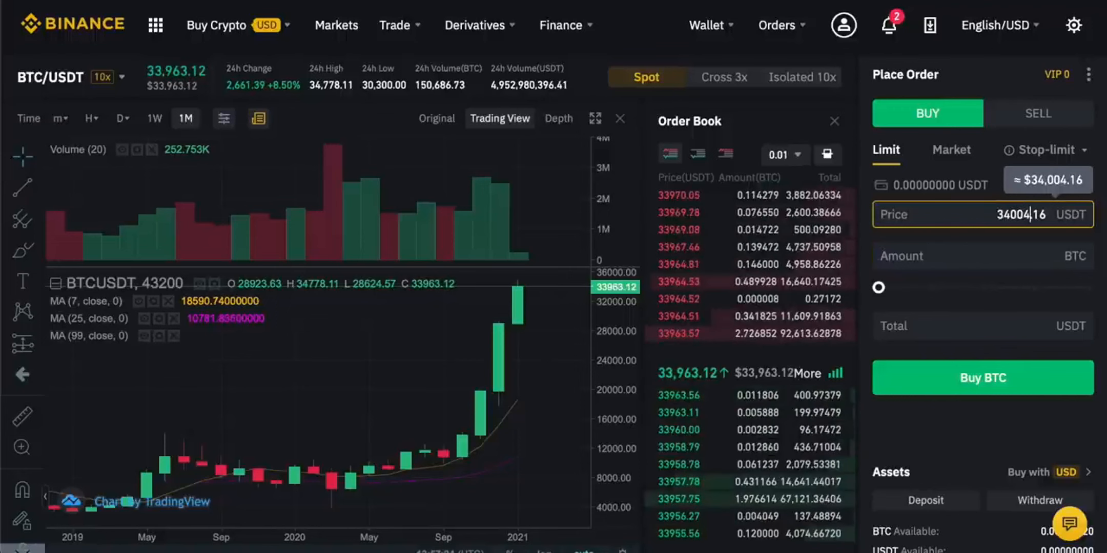
{"action": "key", "text": "BackSpace"}
{"action": "key", "text": "BackSpace"}
{"action": "key", "text": "BackSpace"}
{"action": "key", "text": "BackSpace"}
{"action": "key", "text": "BackSpace"}
{"action": "key", "text": "BackSpace"}
{"action": "key", "text": "BackSpace"}
{"action": "key", "text": "BackSpace"}
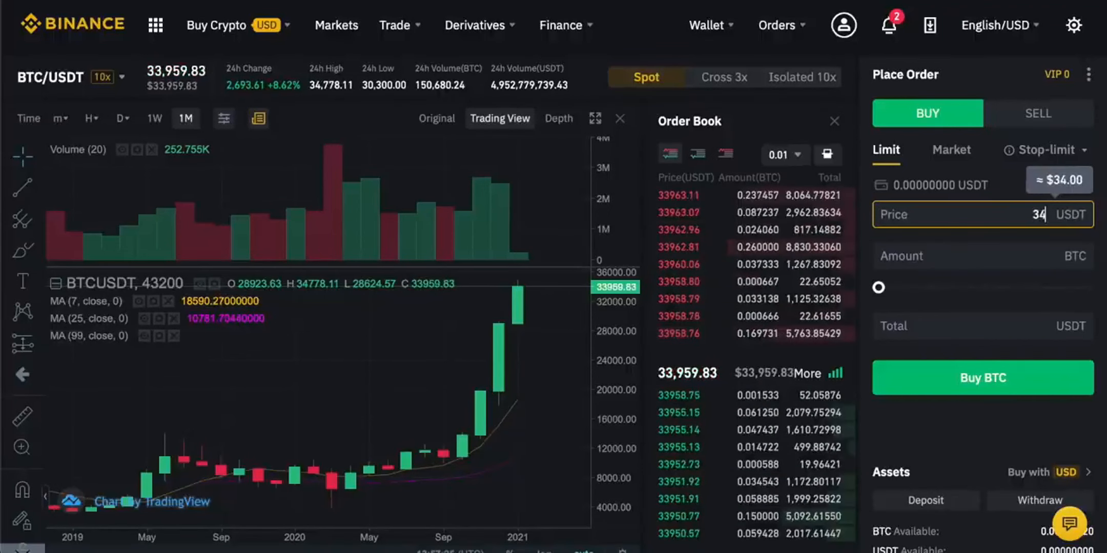
{"action": "type", "text": "33900"}
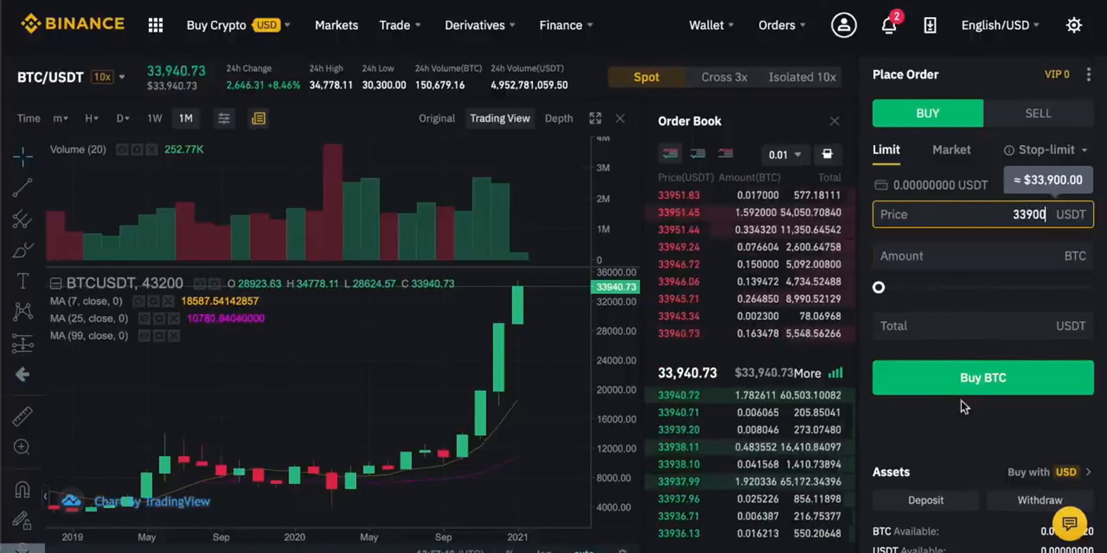
- Switch to selling and fill in a limit order for 1 BTC at a price of 35000 USDT
{"action": "scroll", "coordinate": [1013, 286], "scroll_direction": "down", "scroll_amount": 1}
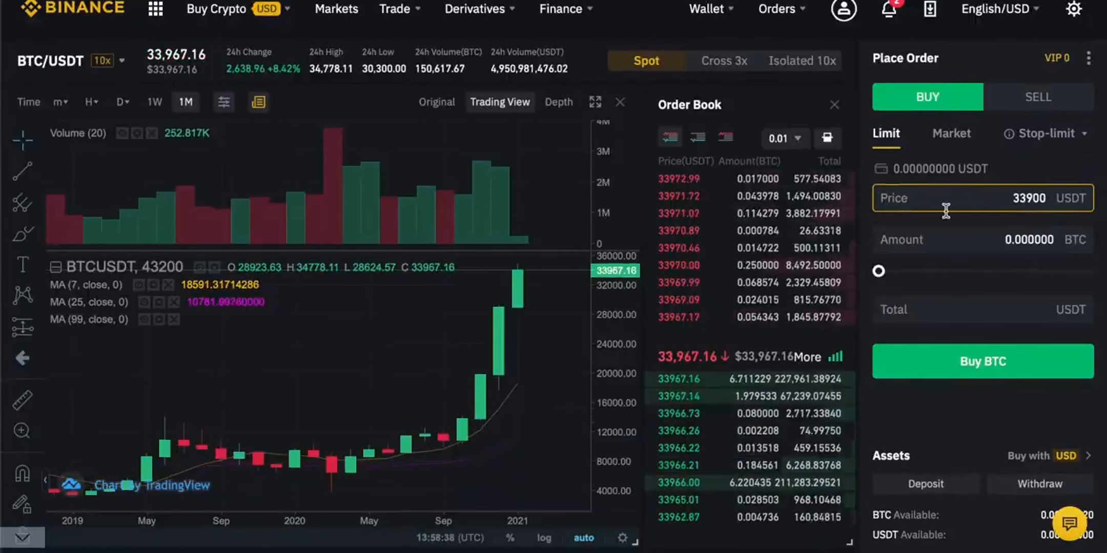
{"action": "left_click", "coordinate": [1037, 97]}
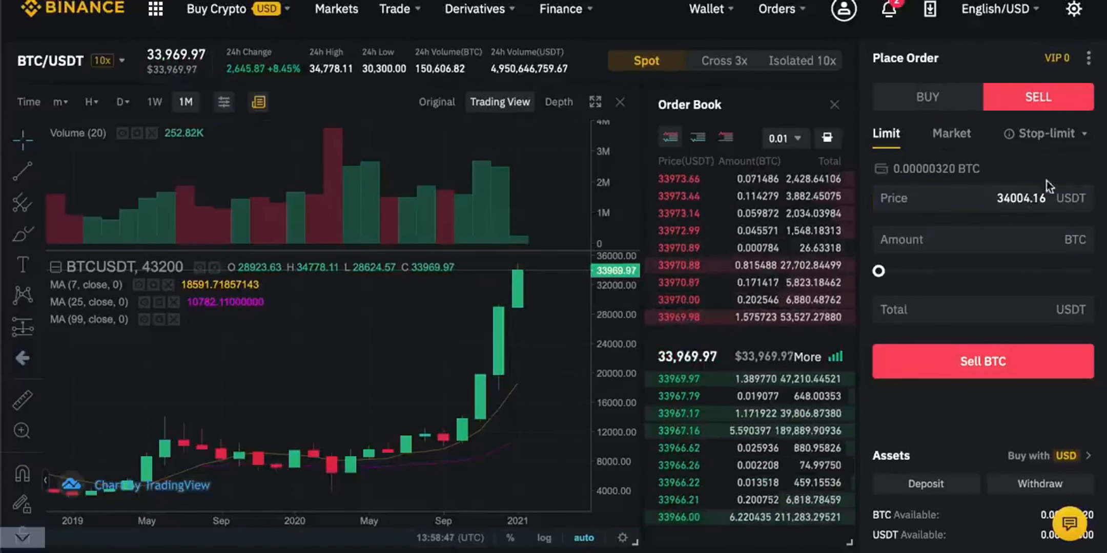
{"action": "left_click_drag", "start_coordinate": [990, 199], "coordinate": [1079, 198]}
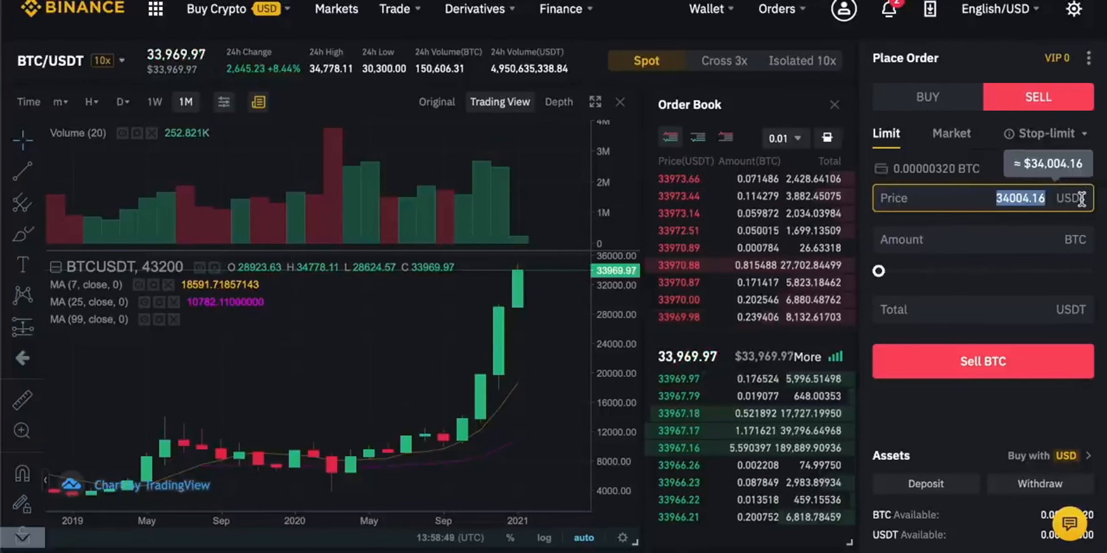
{"action": "type", "text": "35000"}
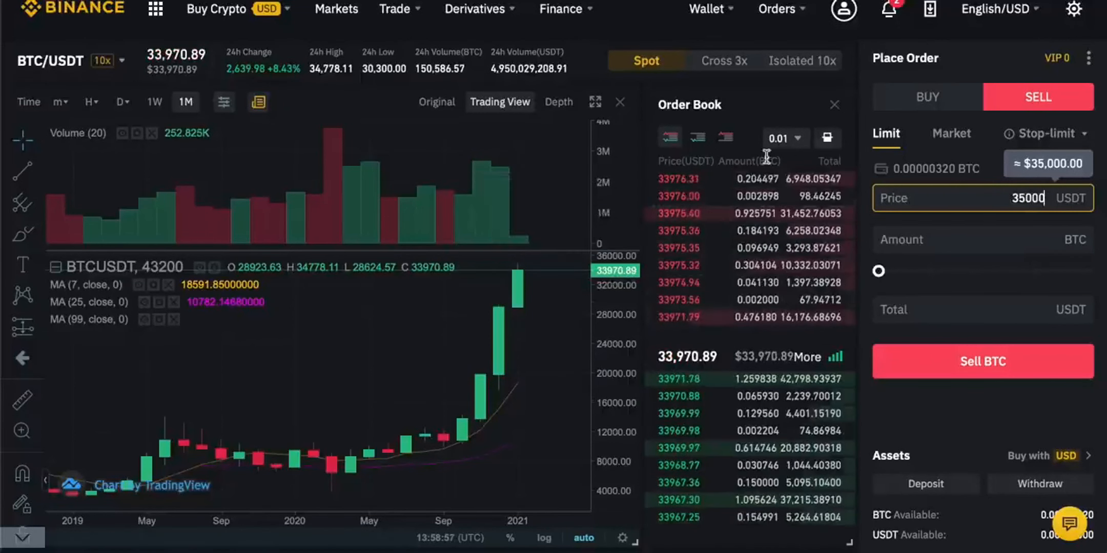
{"action": "mouse_move", "coordinate": [697, 194]}
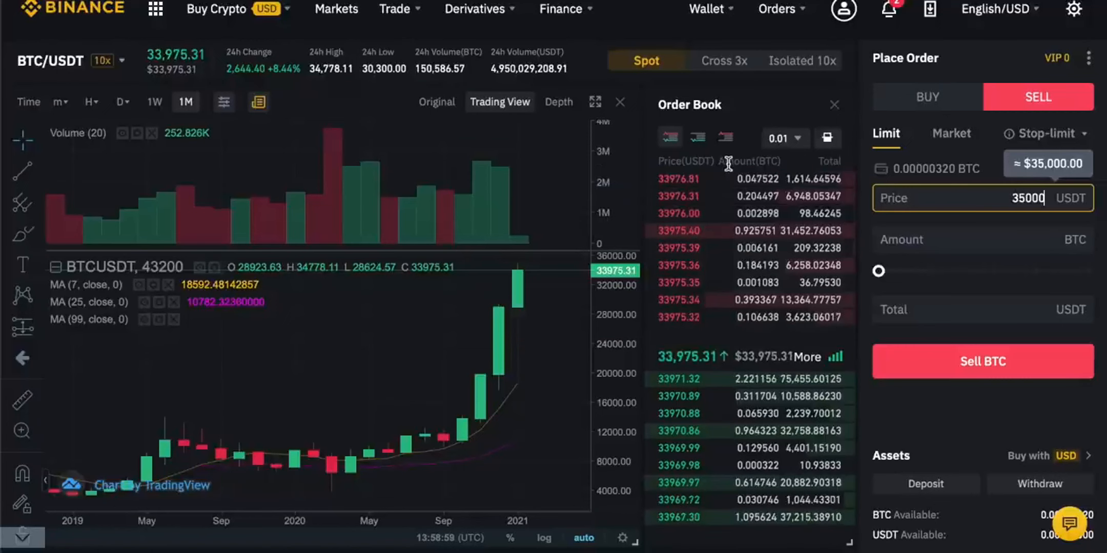
{"action": "left_click", "coordinate": [1055, 245]}
{"action": "type", "text": "1"}
{"action": "left_click", "coordinate": [1042, 201]}
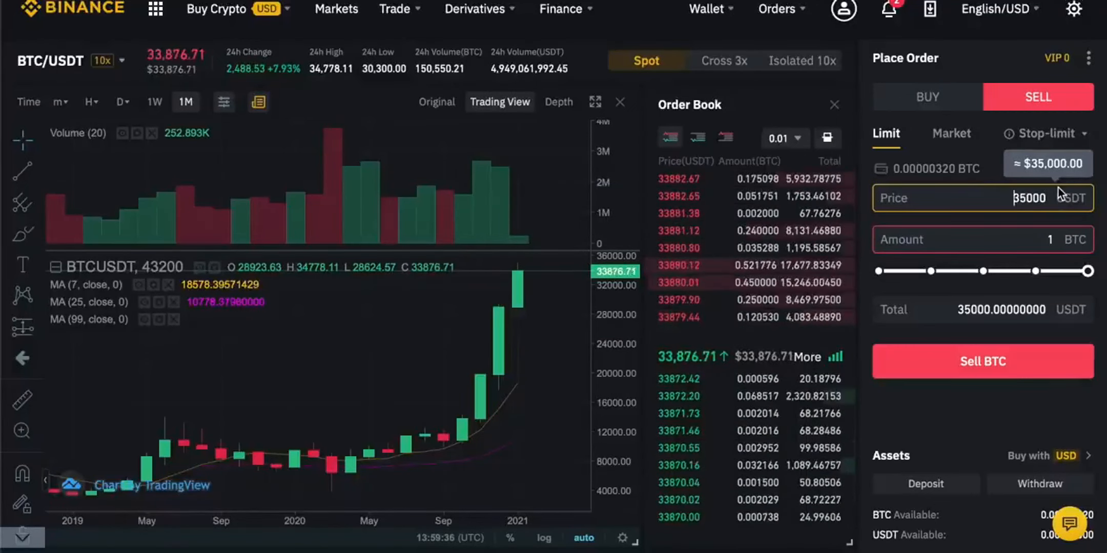
- Switch the BTC sell order to a market order and set its amount to 100% of the balance, 0.000003 BTC
{"action": "left_click_drag", "start_coordinate": [1037, 241], "coordinate": [1087, 239]}
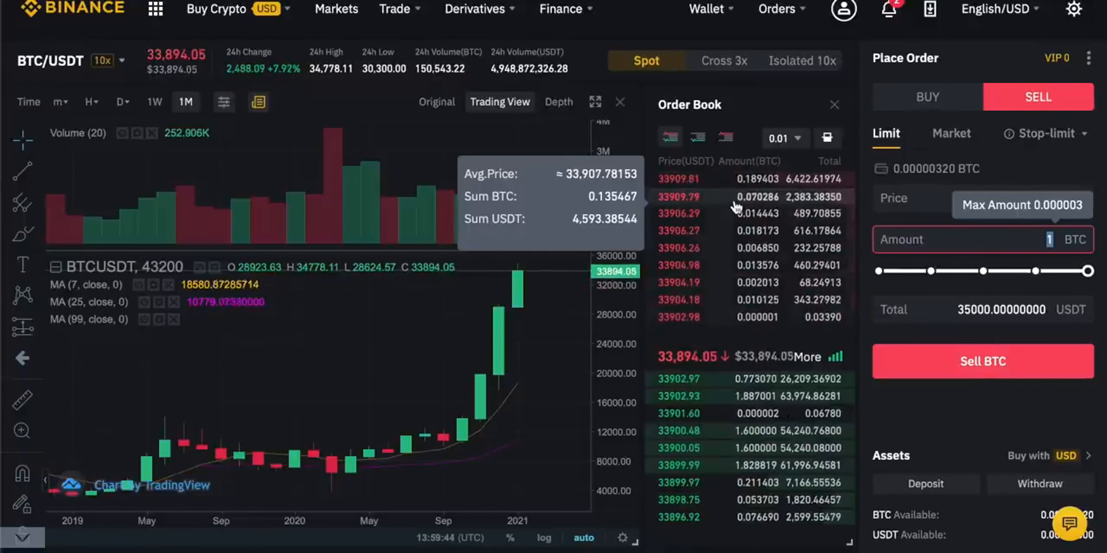
{"action": "left_click", "coordinate": [951, 133]}
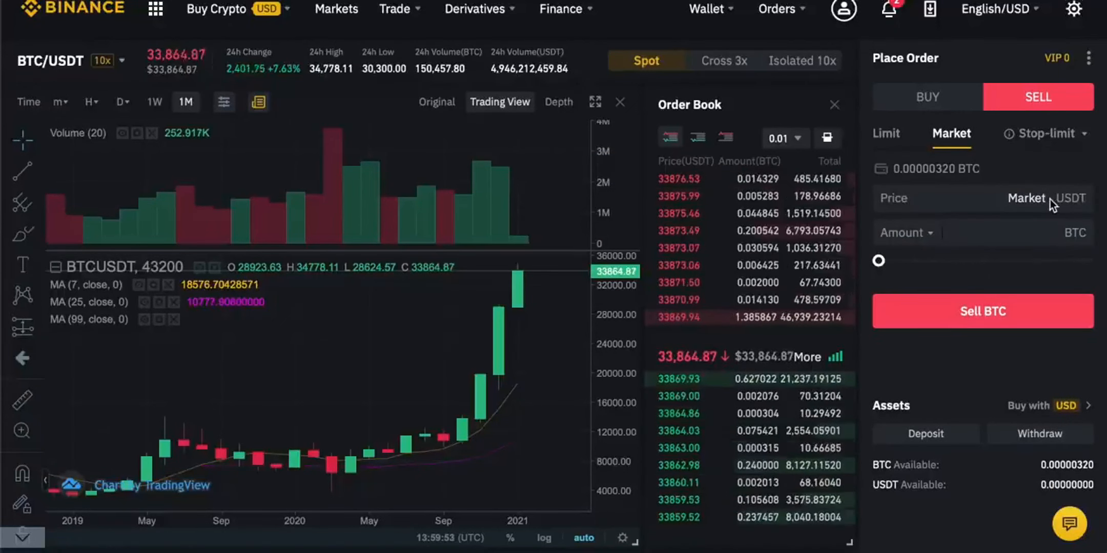
{"action": "left_click", "coordinate": [1017, 235]}
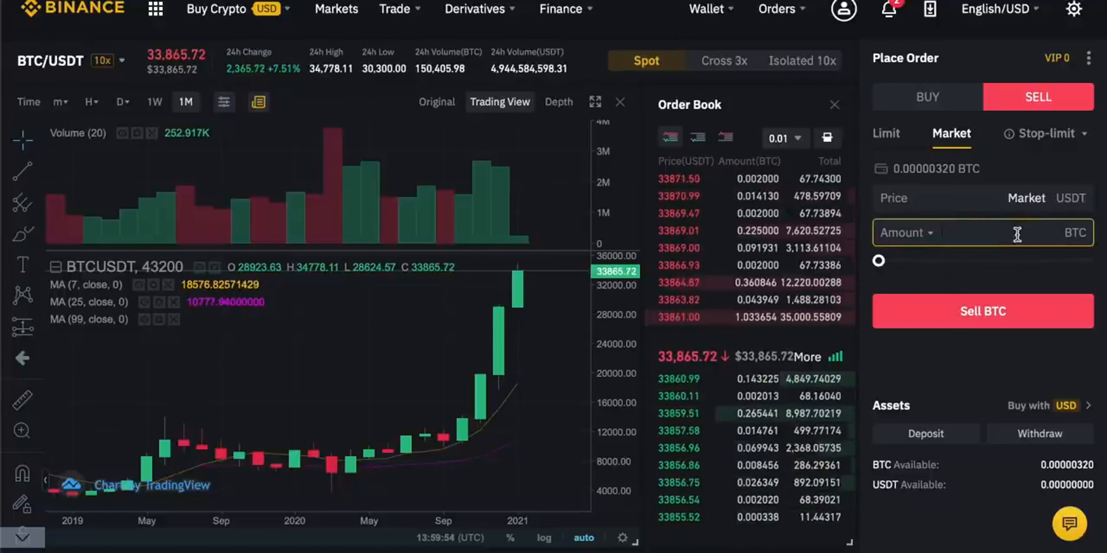
{"action": "left_click", "coordinate": [879, 261]}
{"action": "left_click_drag", "start_coordinate": [878, 262], "coordinate": [1094, 263]}
{"action": "left_click", "coordinate": [1011, 234]}
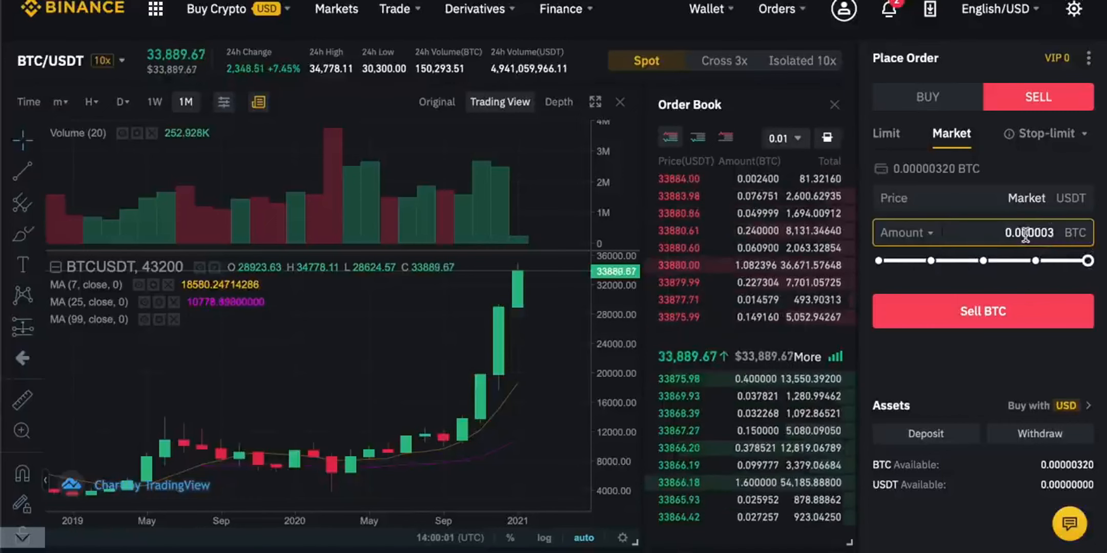
{"action": "scroll", "coordinate": [1007, 211], "scroll_direction": "up", "scroll_amount": 1}
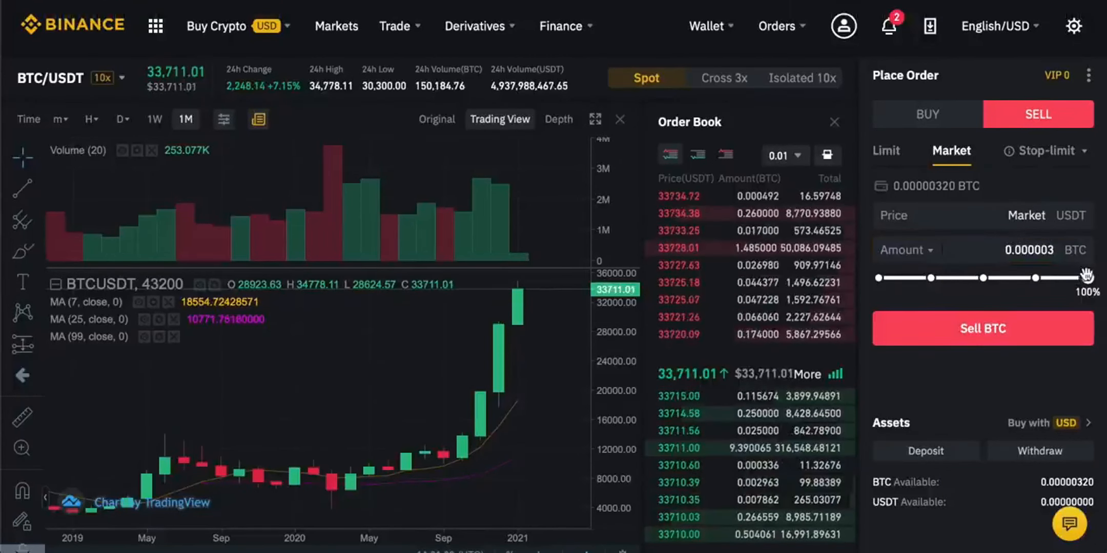
- Reduce the market sell amount to 22% of the balance, 0.000001 BTC, and check the limit order form
{"action": "left_click_drag", "start_coordinate": [1088, 279], "coordinate": [924, 295]}
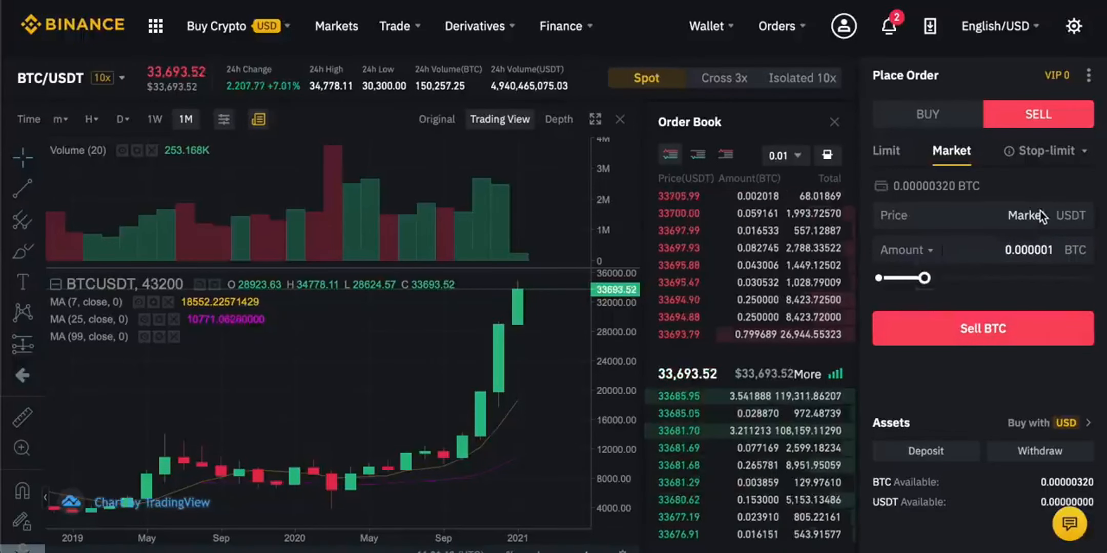
{"action": "left_click", "coordinate": [885, 151]}
{"action": "left_click", "coordinate": [950, 154]}
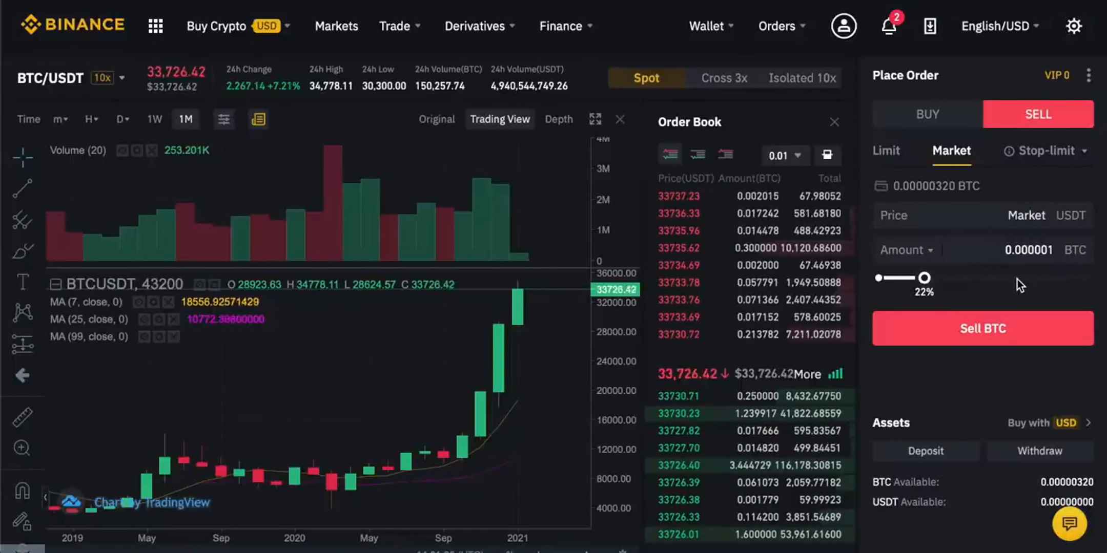
{"action": "mouse_move", "coordinate": [788, 259]}
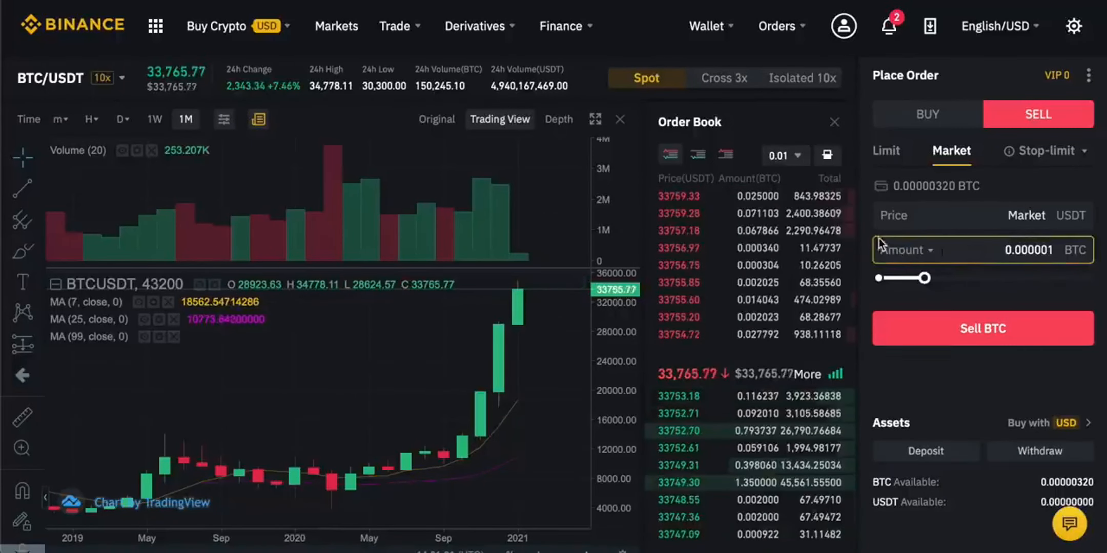
- Open the page for buying crypto with USD from the trading assets, and compare it with the BTC/USDT spot page
{"action": "scroll", "coordinate": [994, 357], "scroll_direction": "down", "scroll_amount": 1}
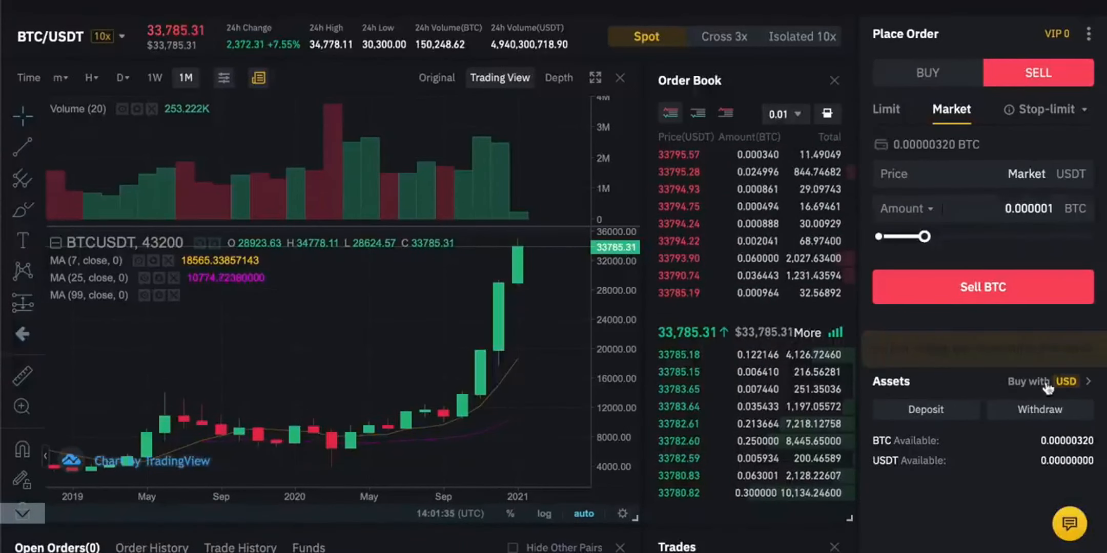
{"action": "left_click", "coordinate": [1064, 383]}
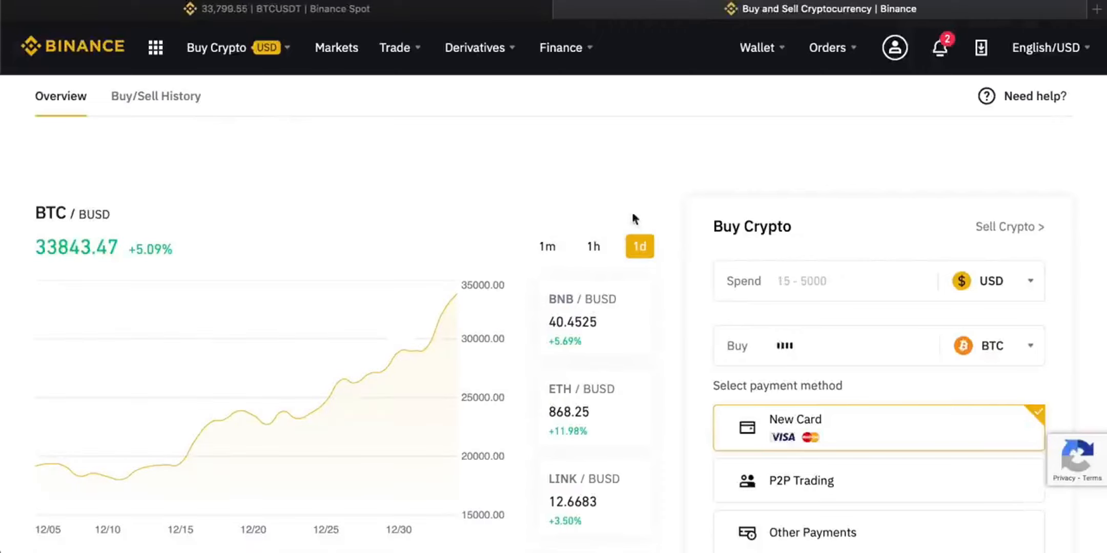
{"action": "scroll", "coordinate": [664, 244], "scroll_direction": "down", "scroll_amount": 2}
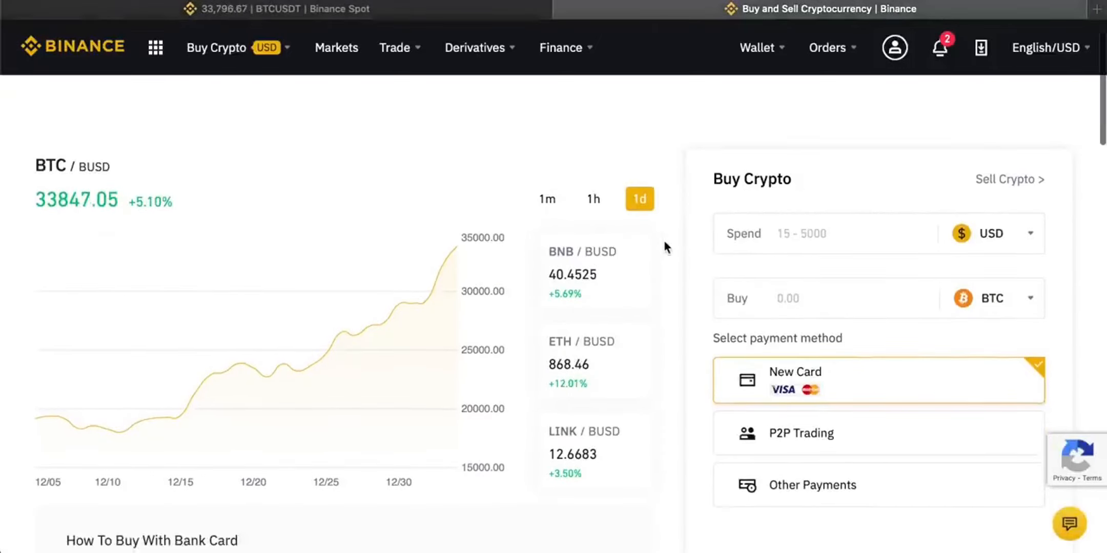
{"action": "scroll", "coordinate": [665, 244], "scroll_direction": "up", "scroll_amount": 2}
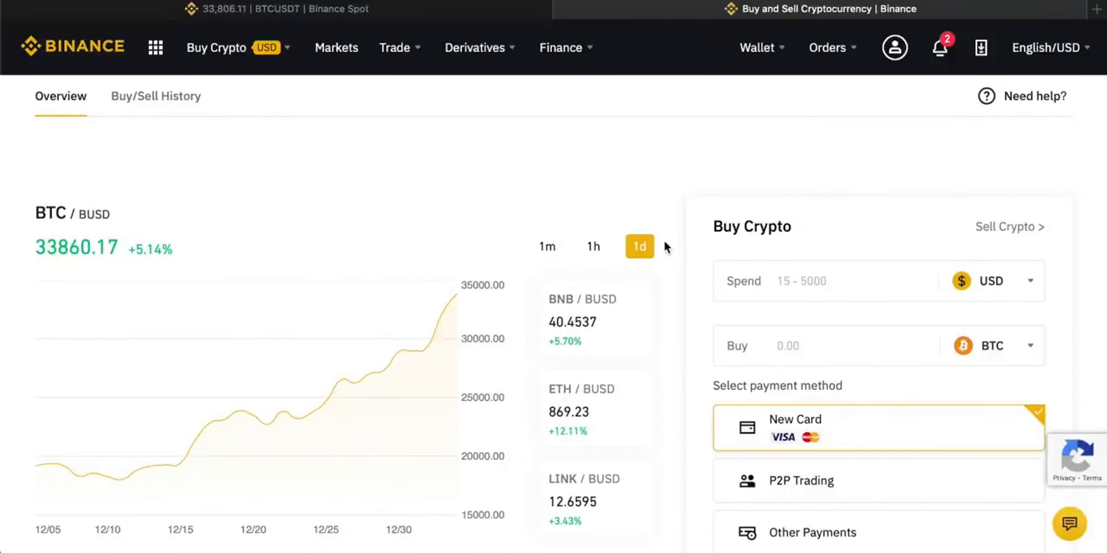
{"action": "left_click", "coordinate": [380, 14]}
{"action": "left_click", "coordinate": [753, 15]}
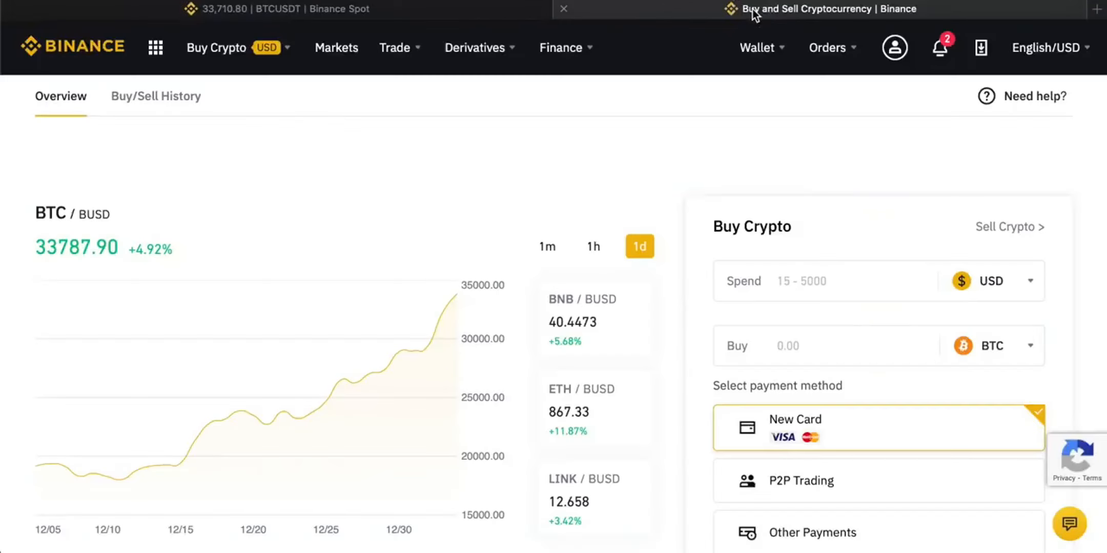
- Open the Convert & OTC Portal, choose BTC as the source coin and enter 0.0000032 as the amount
{"action": "mouse_move", "coordinate": [397, 49]}
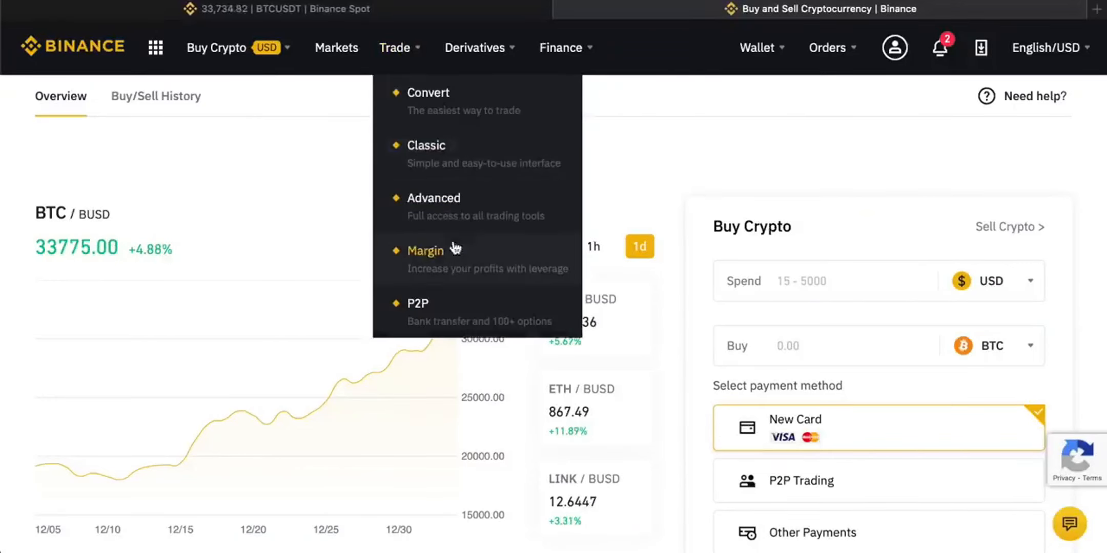
{"action": "left_click", "coordinate": [450, 109]}
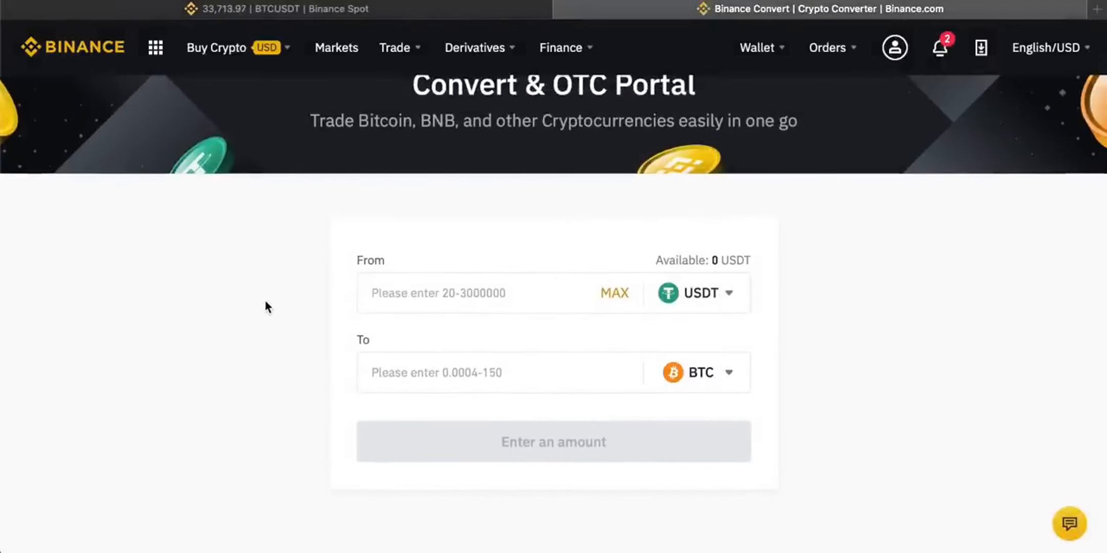
{"action": "left_click", "coordinate": [429, 298]}
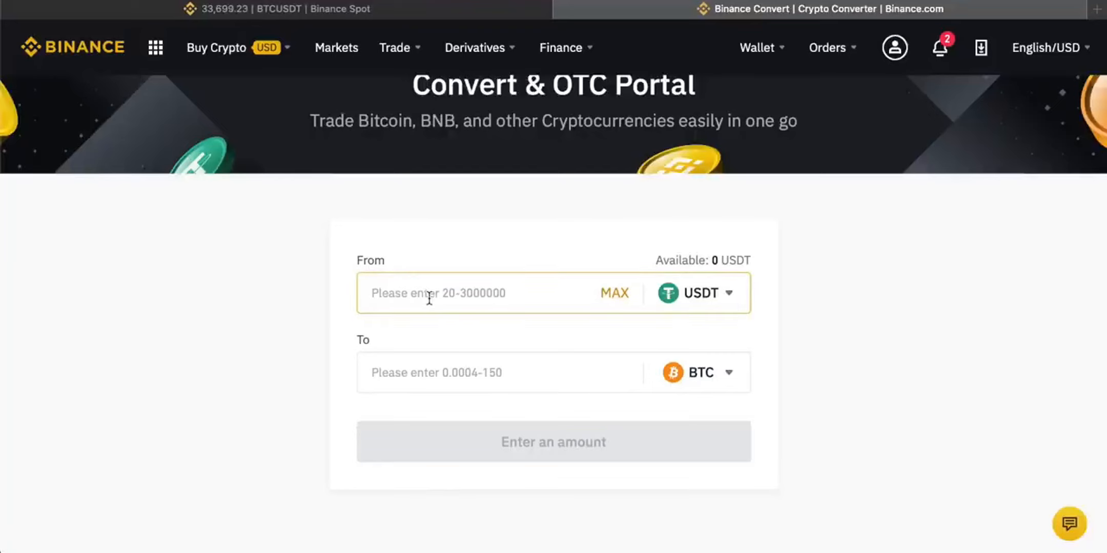
{"action": "left_click", "coordinate": [729, 295]}
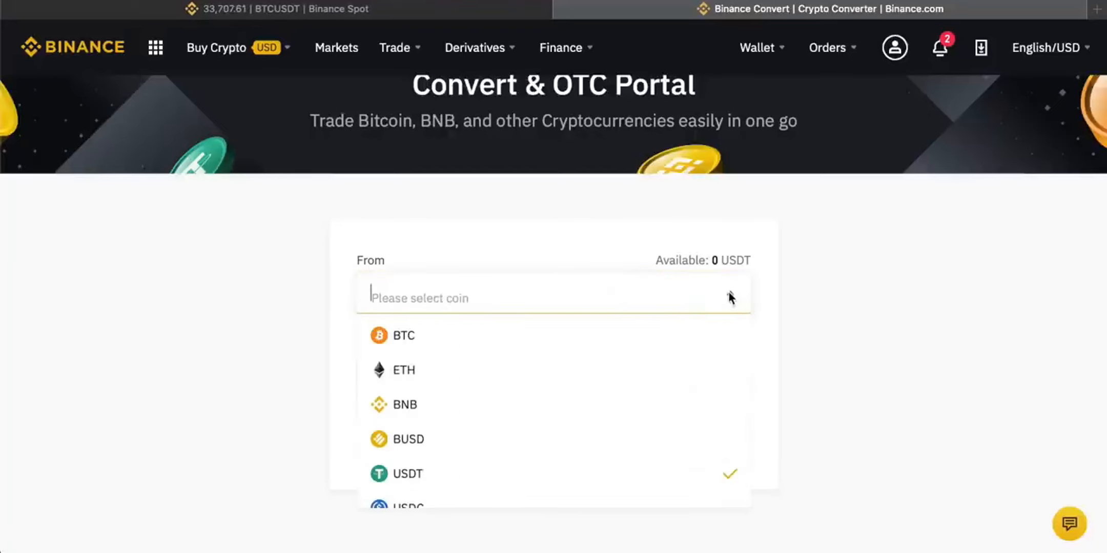
{"action": "left_click", "coordinate": [413, 336]}
{"action": "left_click", "coordinate": [438, 297]}
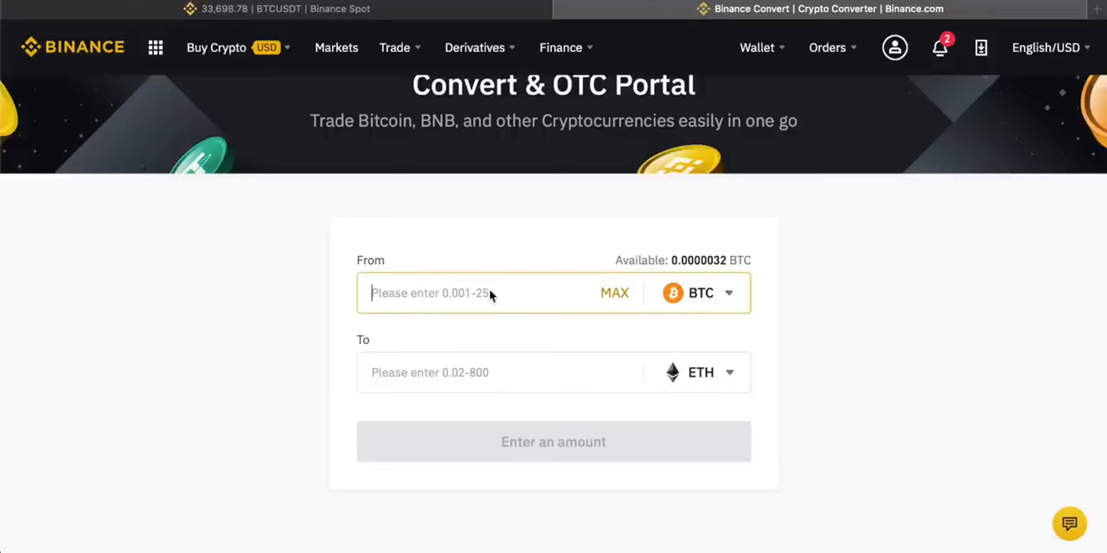
{"action": "type", "text": "0.0000032"}
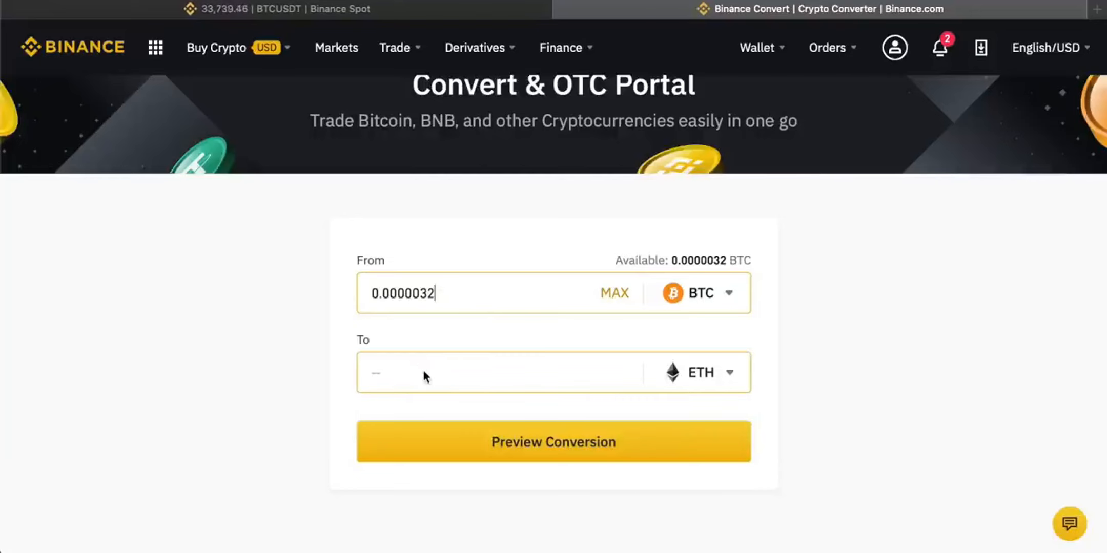
- Browse the coins that BTC can be converted to, leaving ETH as the target
{"action": "left_click", "coordinate": [734, 373]}
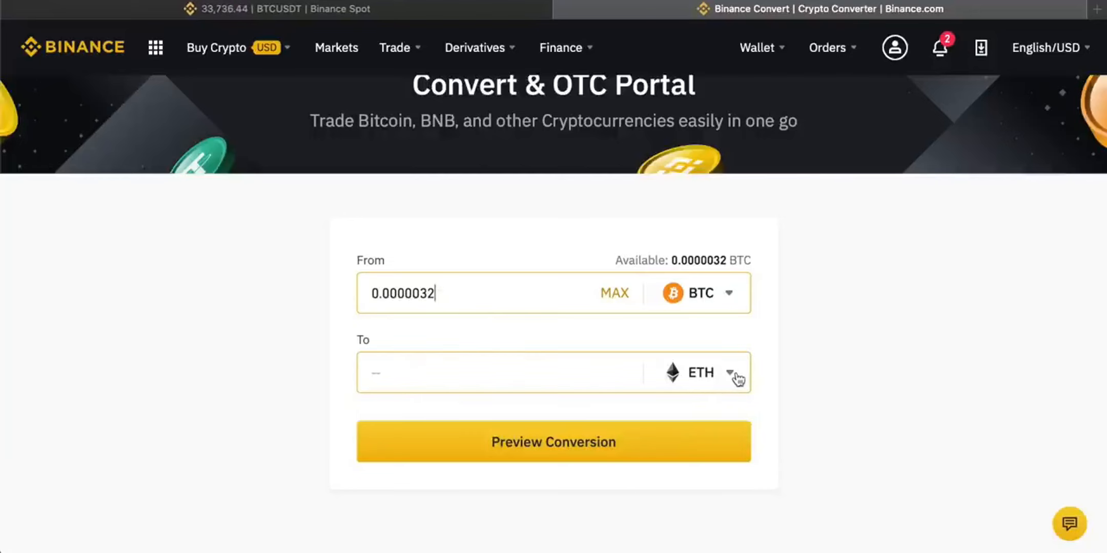
{"action": "left_click", "coordinate": [852, 354]}
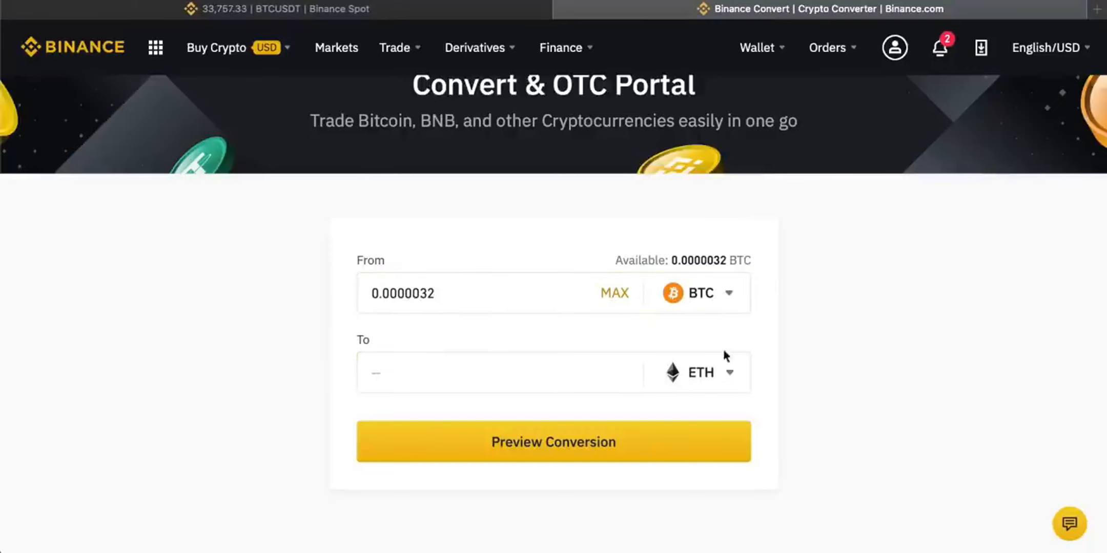
{"action": "left_click", "coordinate": [732, 369]}
{"action": "scroll", "coordinate": [510, 252], "scroll_direction": "down", "scroll_amount": 5}
{"action": "scroll", "coordinate": [511, 257], "scroll_direction": "down", "scroll_amount": 3}
{"action": "left_click", "coordinate": [255, 289]}
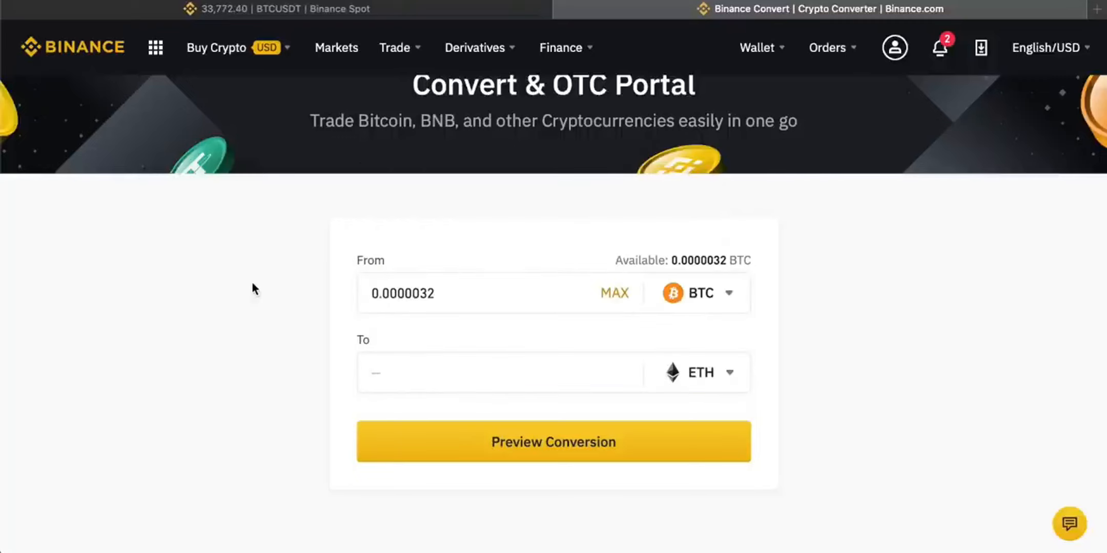
{"action": "scroll", "coordinate": [253, 285], "scroll_direction": "up", "scroll_amount": 2}
- Compare the Convert & OTC Portal with the BTC/USDT order book on the spot trading page, and return to the converter
{"action": "mouse_move", "coordinate": [552, 66]}
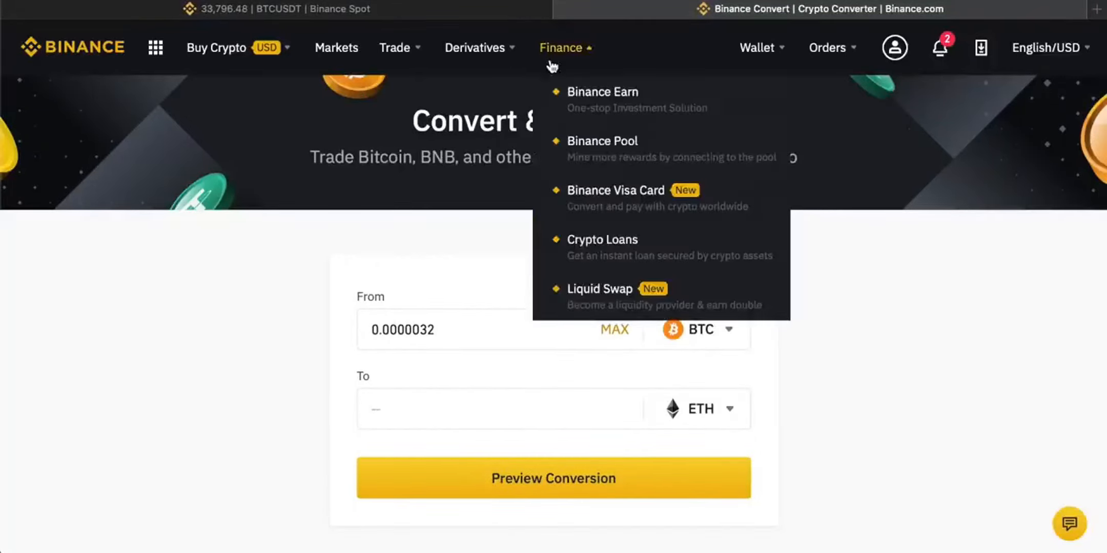
{"action": "scroll", "coordinate": [388, 223], "scroll_direction": "up", "scroll_amount": 1}
{"action": "left_click_drag", "start_coordinate": [612, 138], "coordinate": [507, 144]}
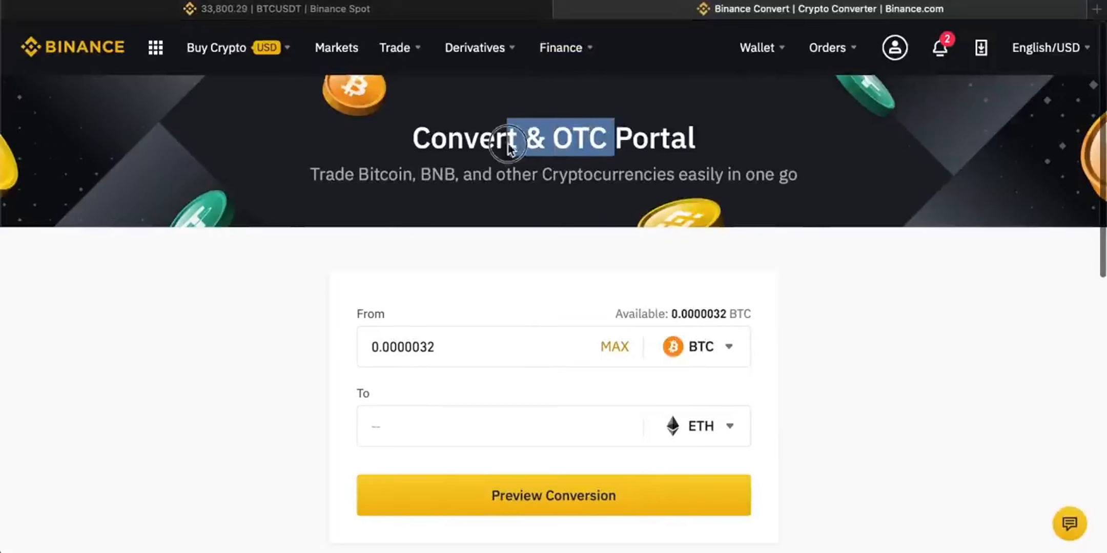
{"action": "left_click", "coordinate": [395, 10]}
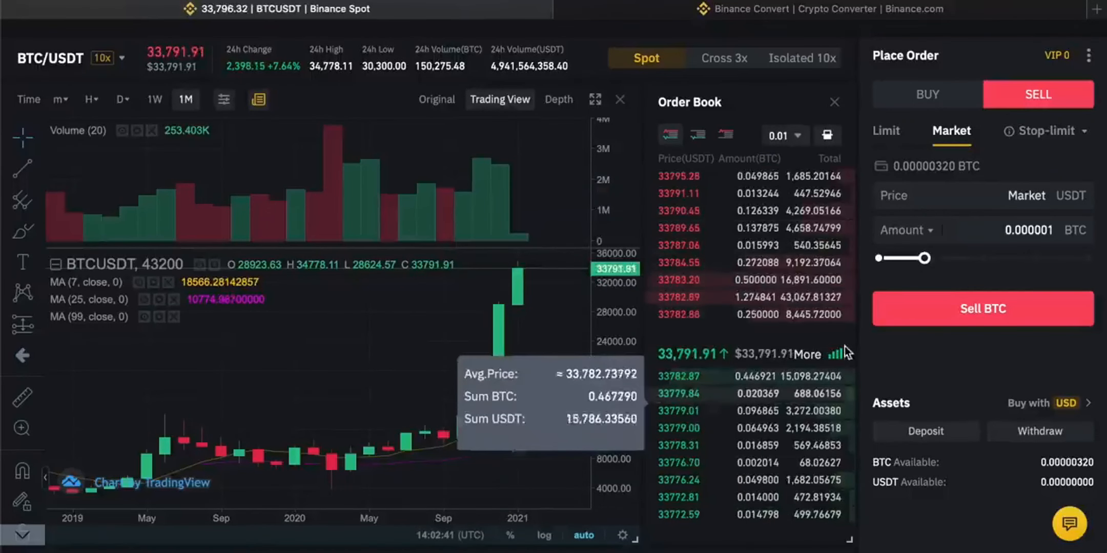
{"action": "mouse_move", "coordinate": [743, 246]}
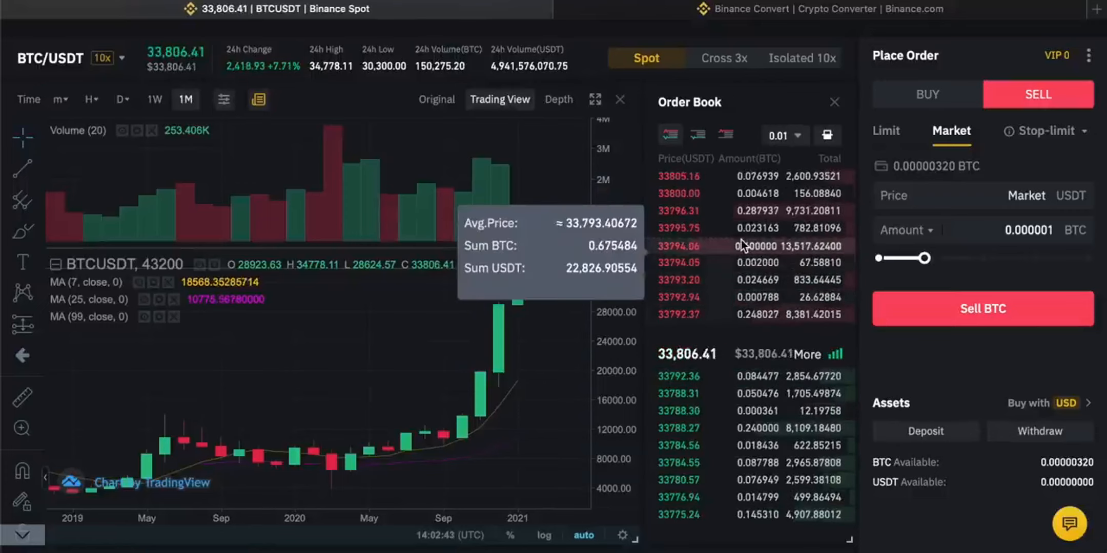
{"action": "left_click", "coordinate": [797, 12]}
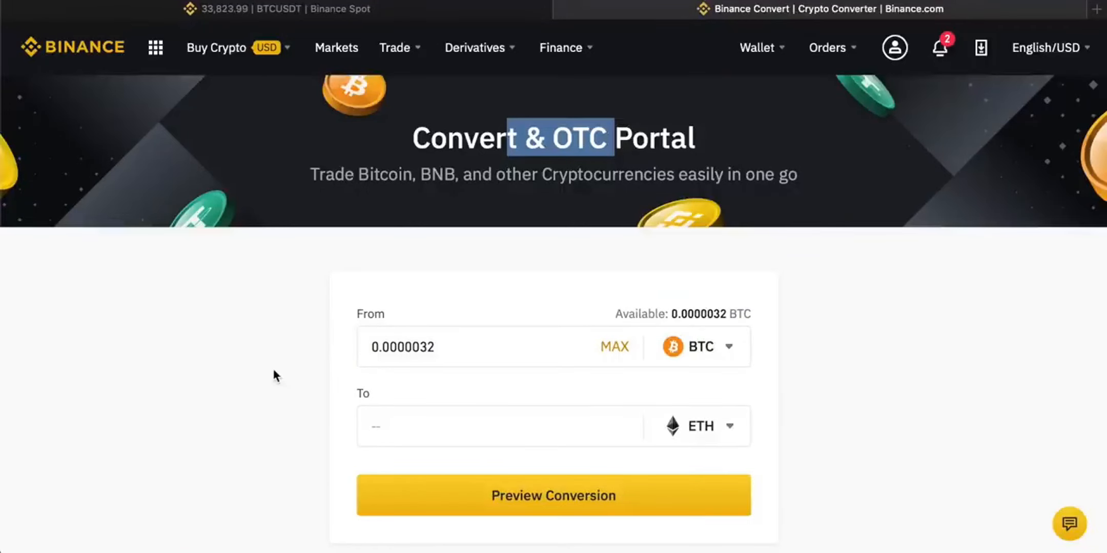
- Review the converter's source and target fields and look through the available target coins again, keeping ETH
{"action": "scroll", "coordinate": [275, 376], "scroll_direction": "down", "scroll_amount": 3}
{"action": "scroll", "coordinate": [275, 375], "scroll_direction": "up", "scroll_amount": 1}
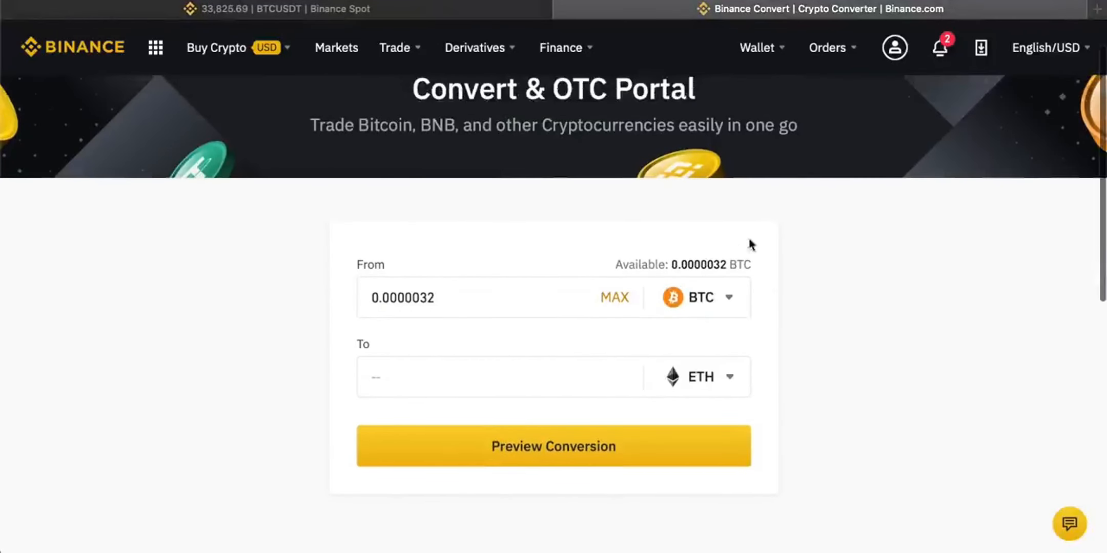
{"action": "left_click", "coordinate": [492, 292]}
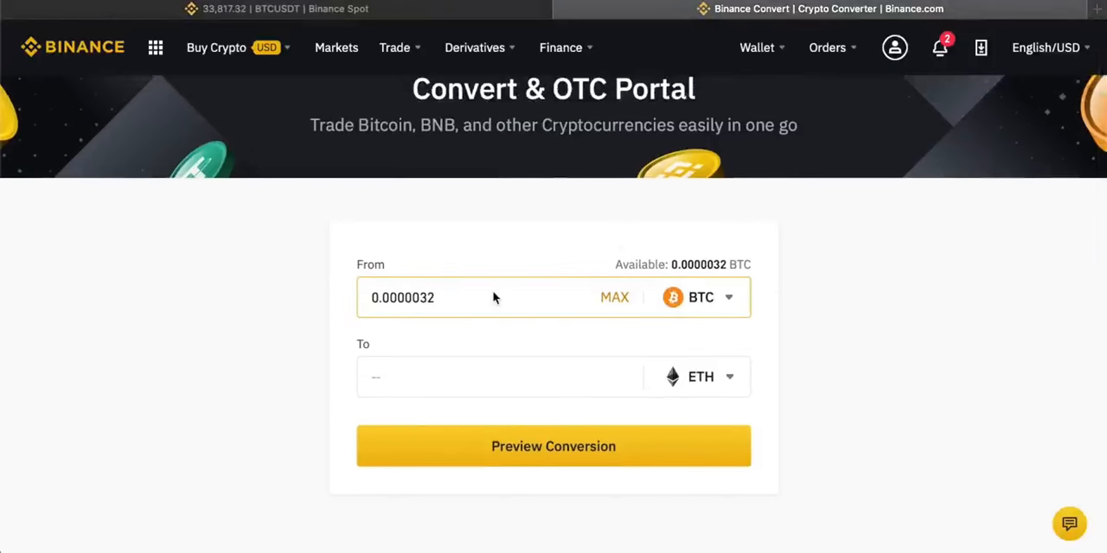
{"action": "left_click", "coordinate": [521, 377]}
{"action": "left_click", "coordinate": [731, 386]}
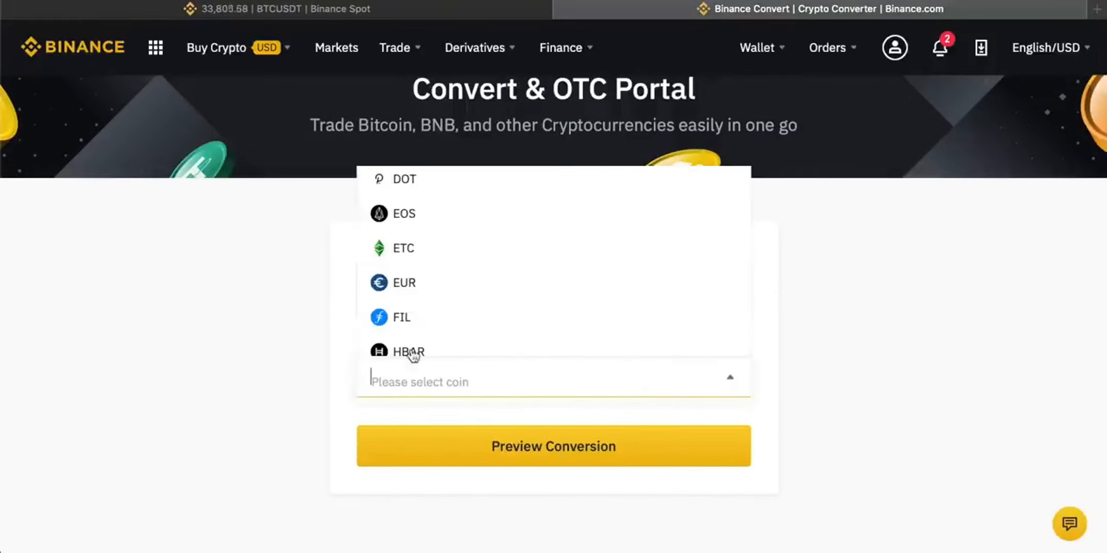
{"action": "left_click", "coordinate": [232, 320]}
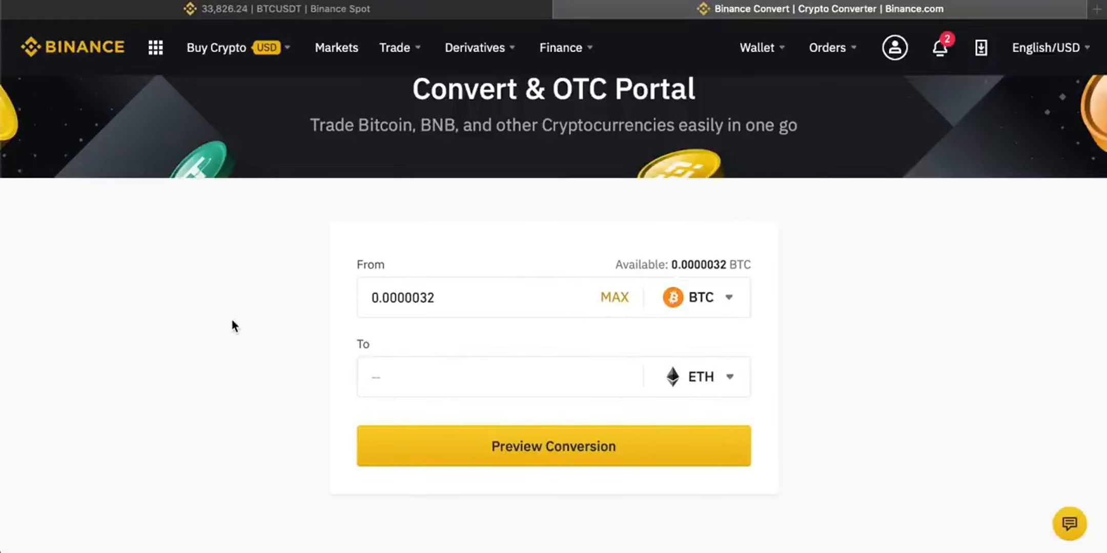
{"action": "scroll", "coordinate": [253, 313], "scroll_direction": "down", "scroll_amount": 2}
{"action": "scroll", "coordinate": [254, 309], "scroll_direction": "up", "scroll_amount": 3}
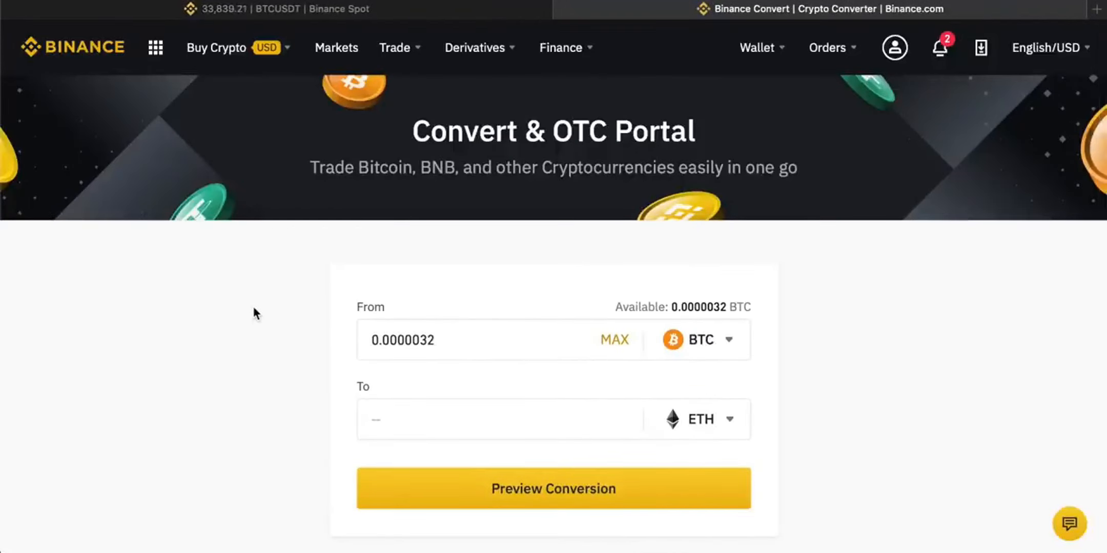
{"action": "left_click", "coordinate": [342, 9]}
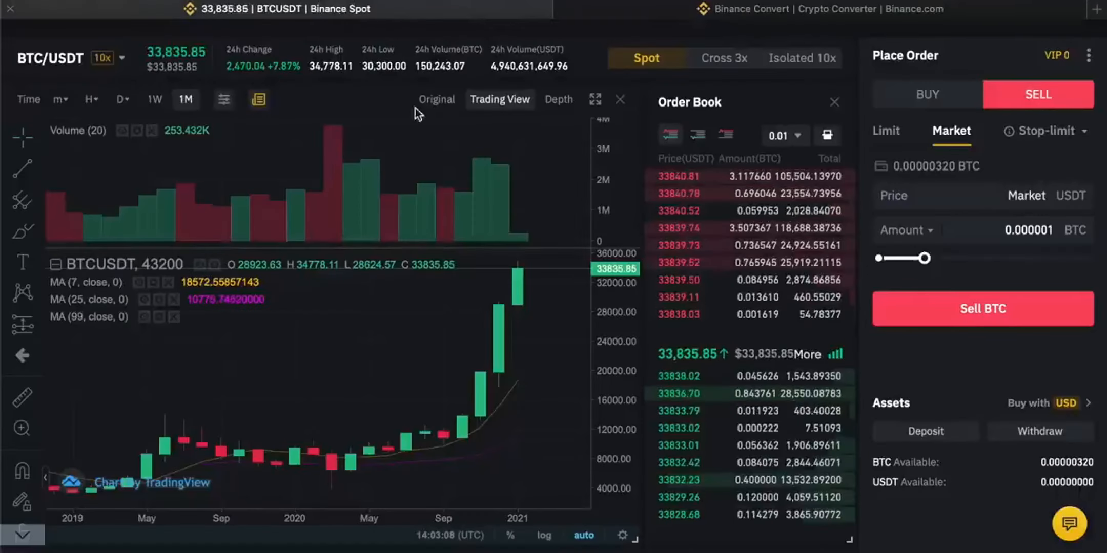
{"action": "left_click", "coordinate": [802, 14]}
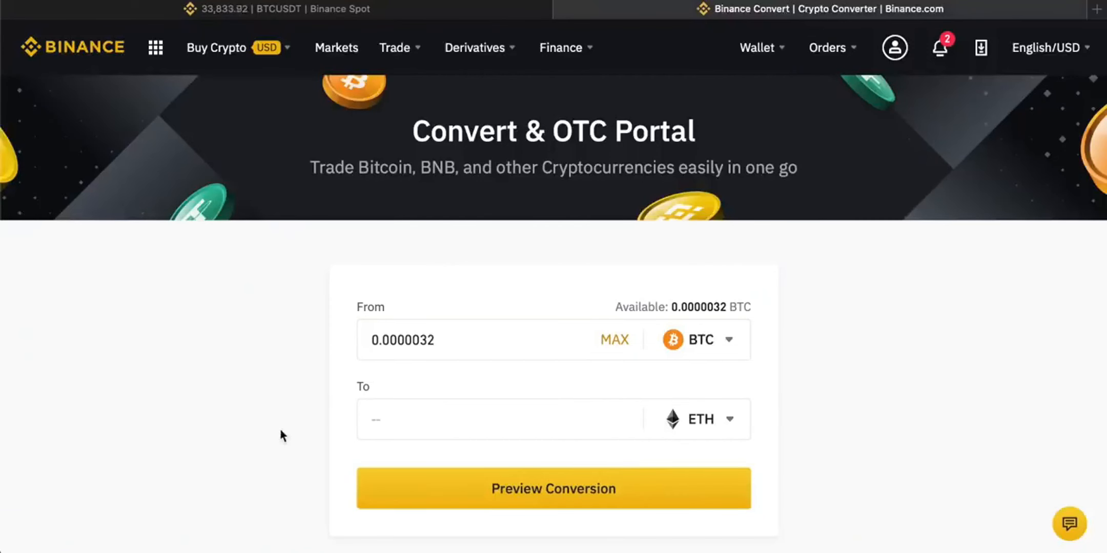
{"action": "scroll", "coordinate": [232, 435], "scroll_direction": "down", "scroll_amount": 2}
{"action": "scroll", "coordinate": [277, 381], "scroll_direction": "up", "scroll_amount": 1}
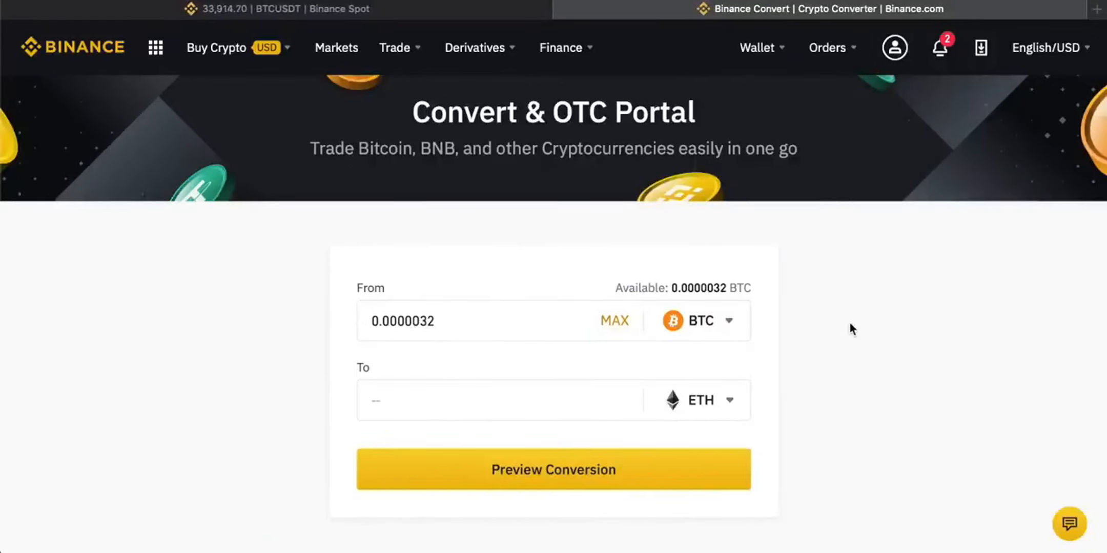
- Open Binance Earn and review the Flexible Savings offers and rates under Flexible Terms
{"action": "scroll", "coordinate": [850, 325], "scroll_direction": "up", "scroll_amount": 1}
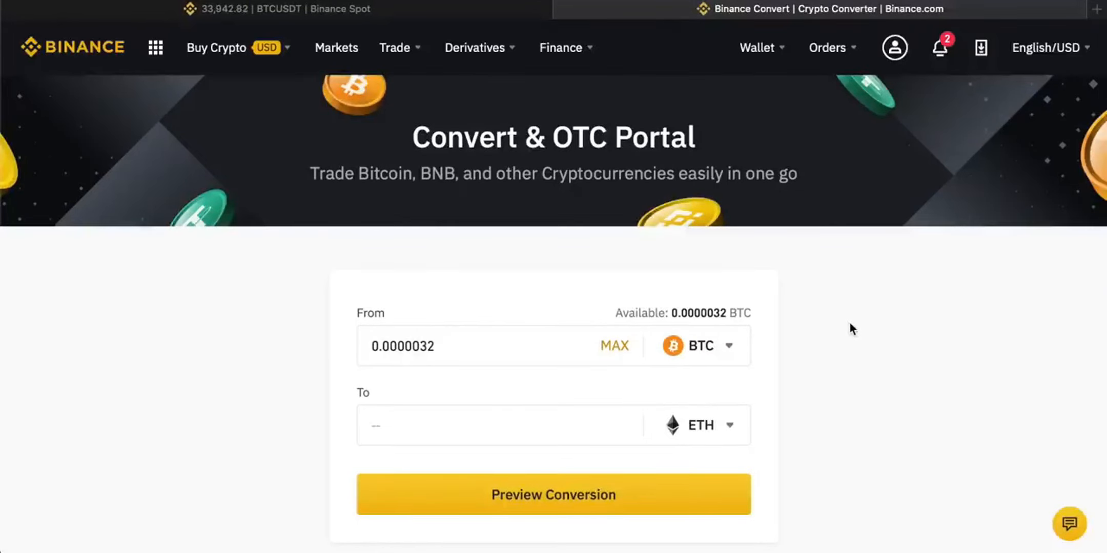
{"action": "mouse_move", "coordinate": [578, 54]}
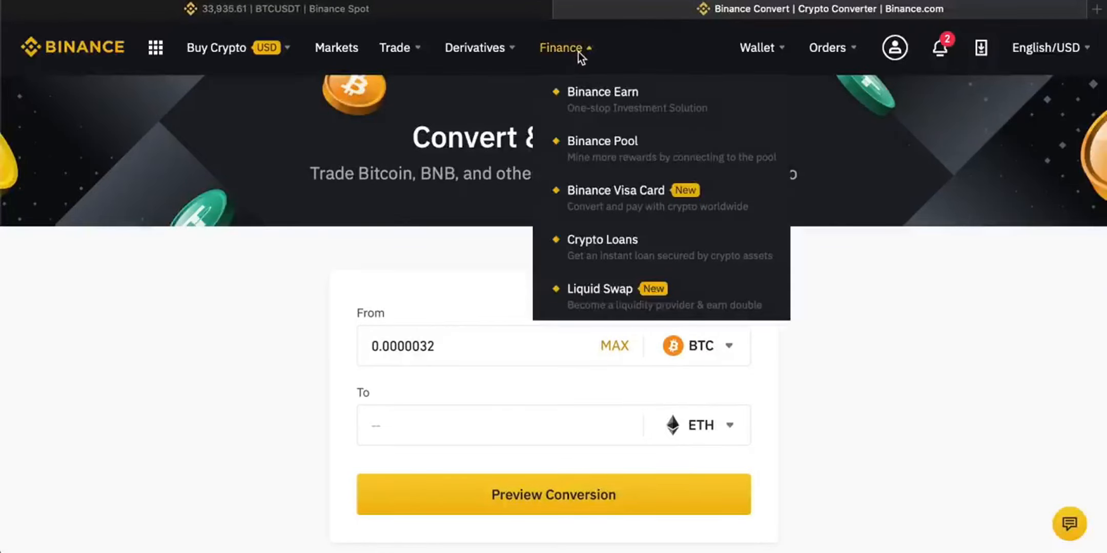
{"action": "left_click", "coordinate": [596, 92]}
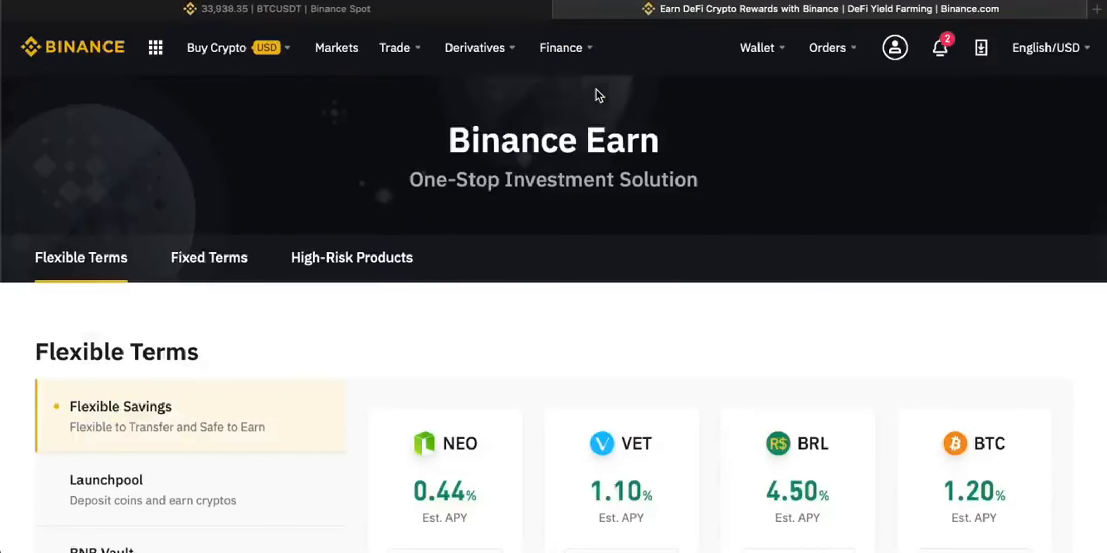
{"action": "scroll", "coordinate": [484, 316], "scroll_direction": "down", "scroll_amount": 2}
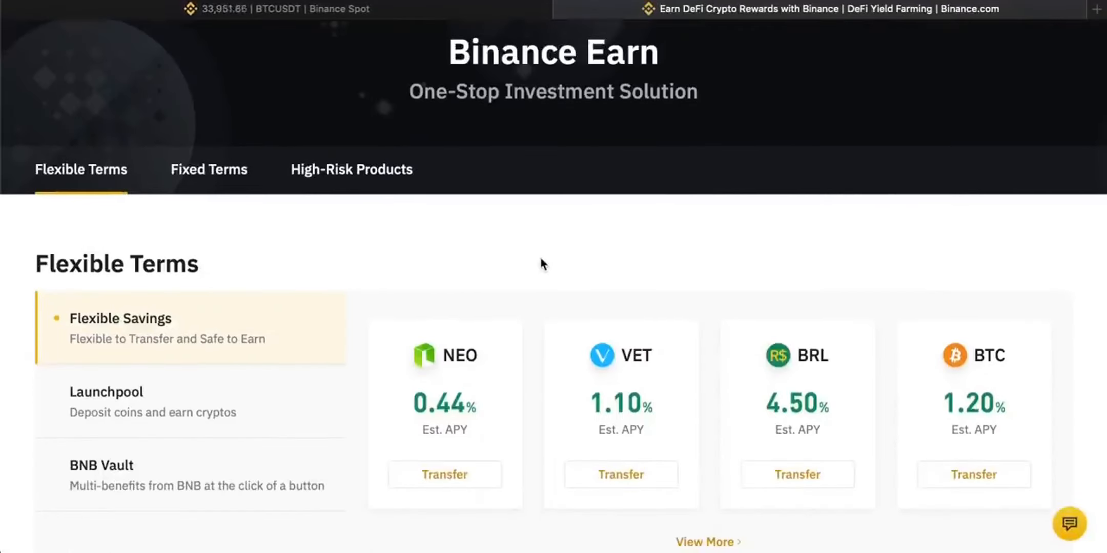
{"action": "scroll", "coordinate": [505, 251], "scroll_direction": "down", "scroll_amount": 1}
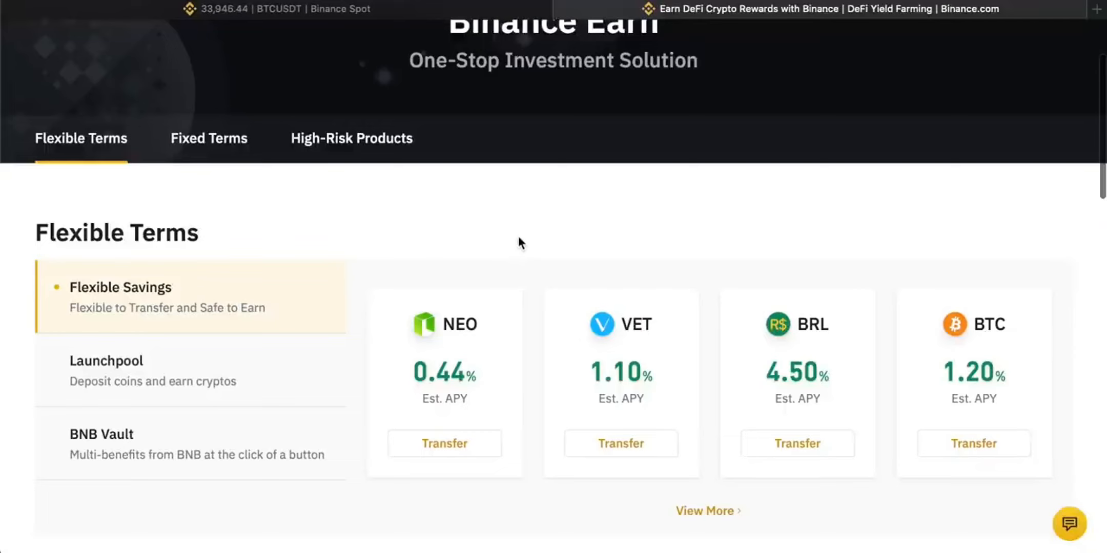
{"action": "scroll", "coordinate": [519, 237], "scroll_direction": "up", "scroll_amount": 2}
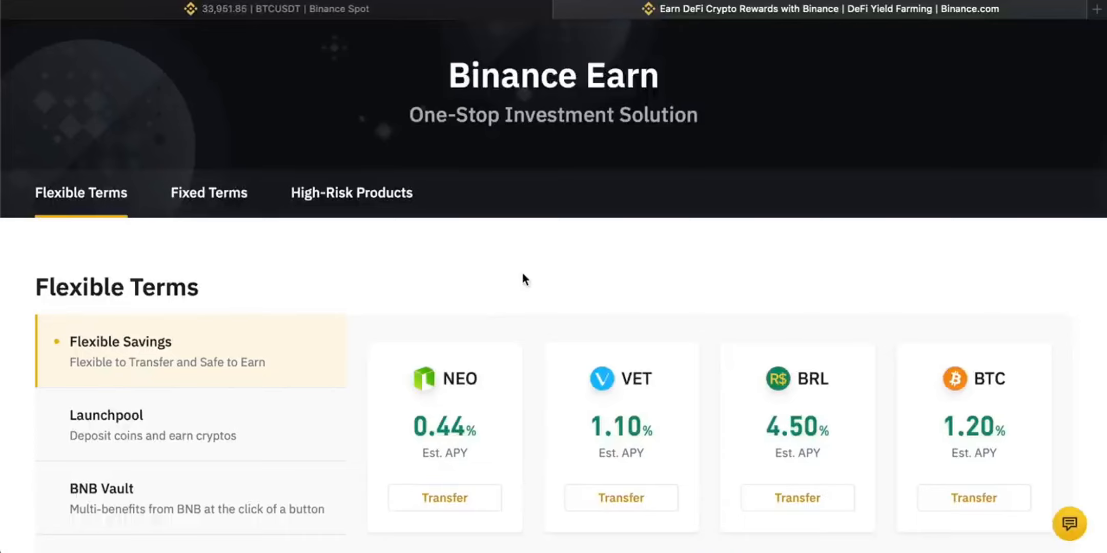
{"action": "scroll", "coordinate": [522, 275], "scroll_direction": "down", "scroll_amount": 2}
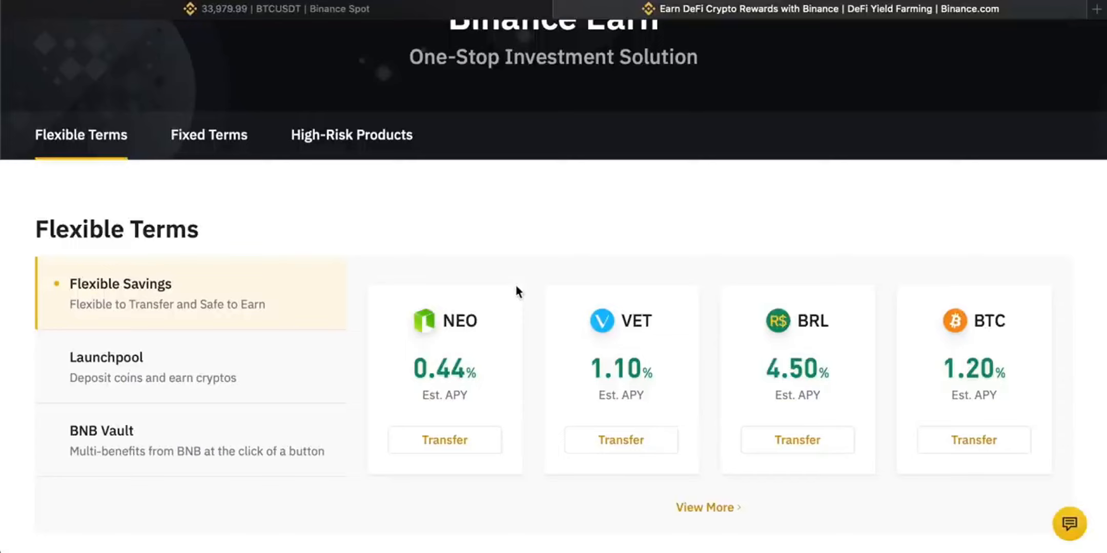
{"action": "scroll", "coordinate": [531, 276], "scroll_direction": "down", "scroll_amount": 1}
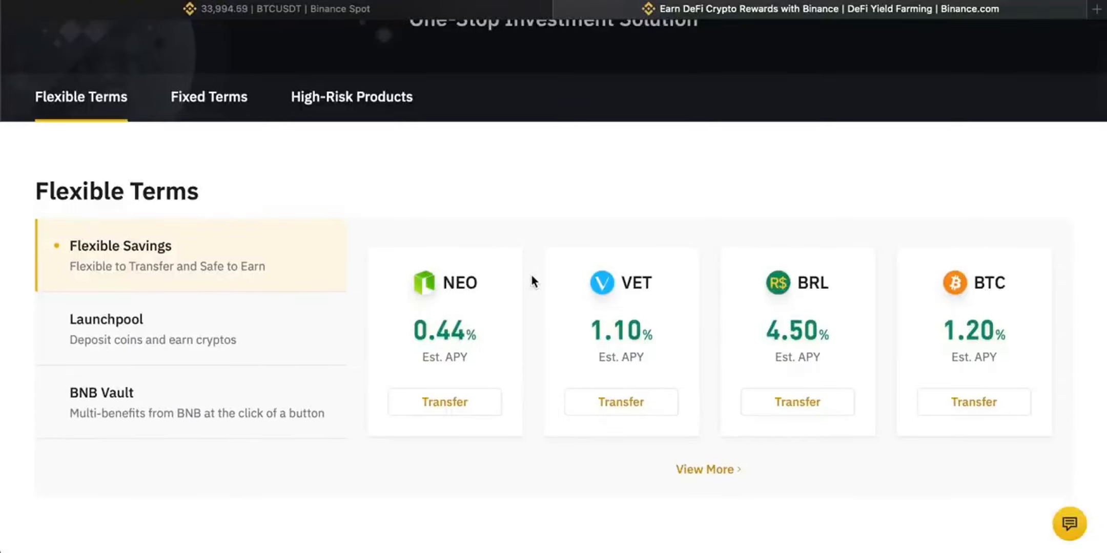
{"action": "scroll", "coordinate": [530, 274], "scroll_direction": "up", "scroll_amount": 4}
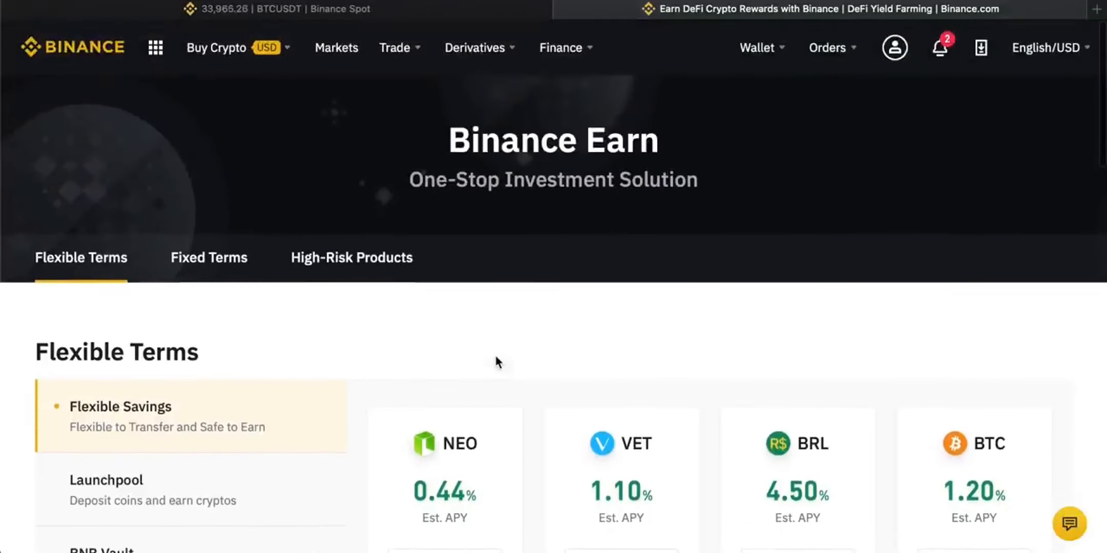
- Move on to the Fixed Terms section of Binance Earn and show its Staking offers
{"action": "scroll", "coordinate": [495, 361], "scroll_direction": "down", "scroll_amount": 2}
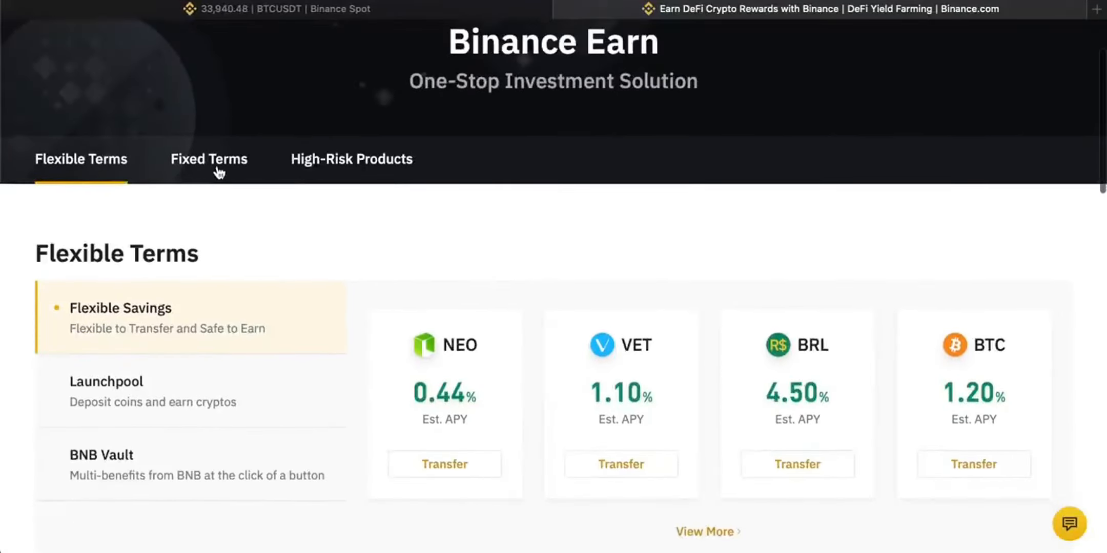
{"action": "scroll", "coordinate": [524, 240], "scroll_direction": "down", "scroll_amount": 3}
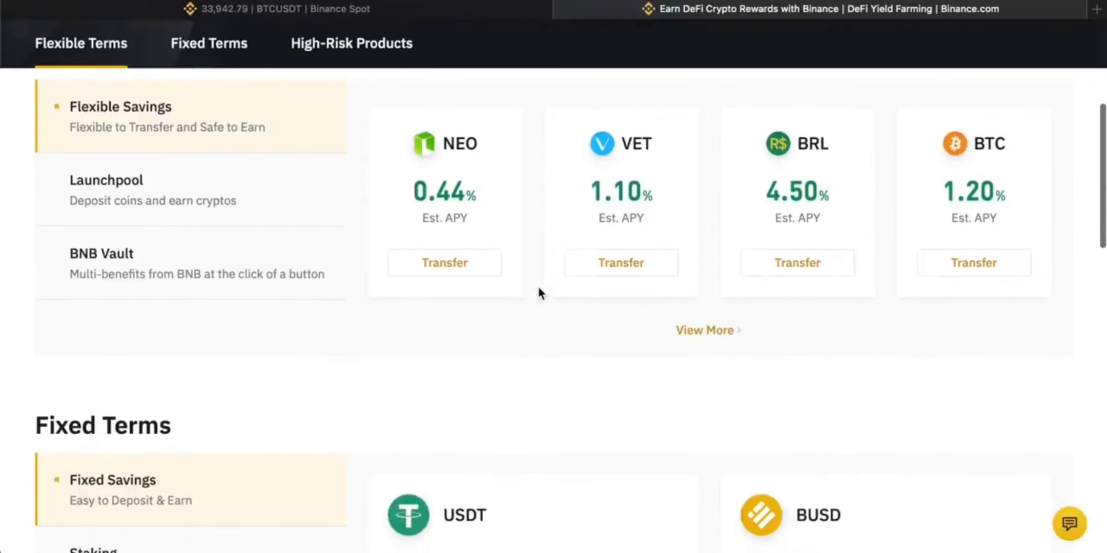
{"action": "scroll", "coordinate": [538, 288], "scroll_direction": "down", "scroll_amount": 2}
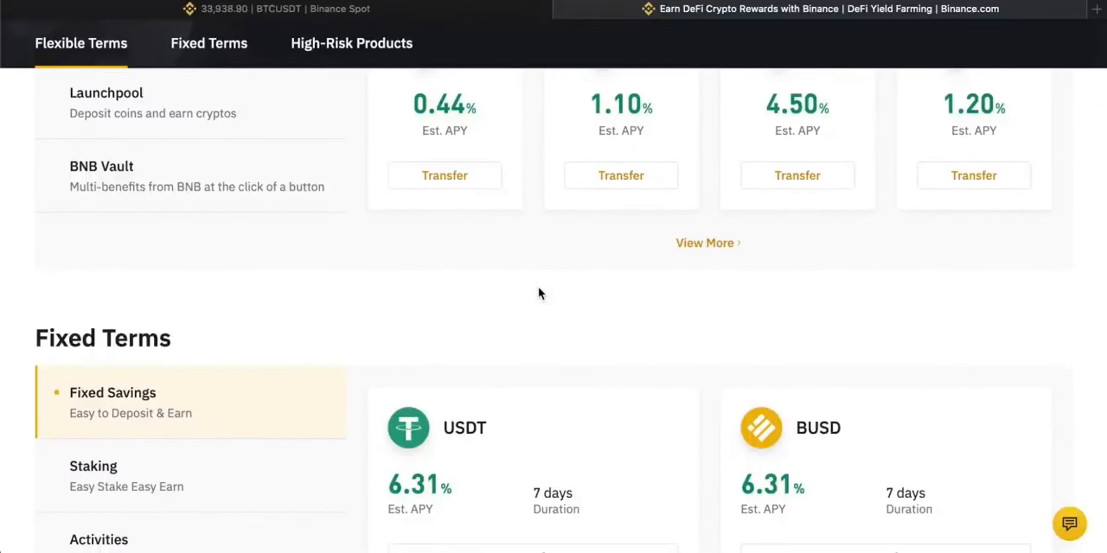
{"action": "scroll", "coordinate": [538, 289], "scroll_direction": "down", "scroll_amount": 3}
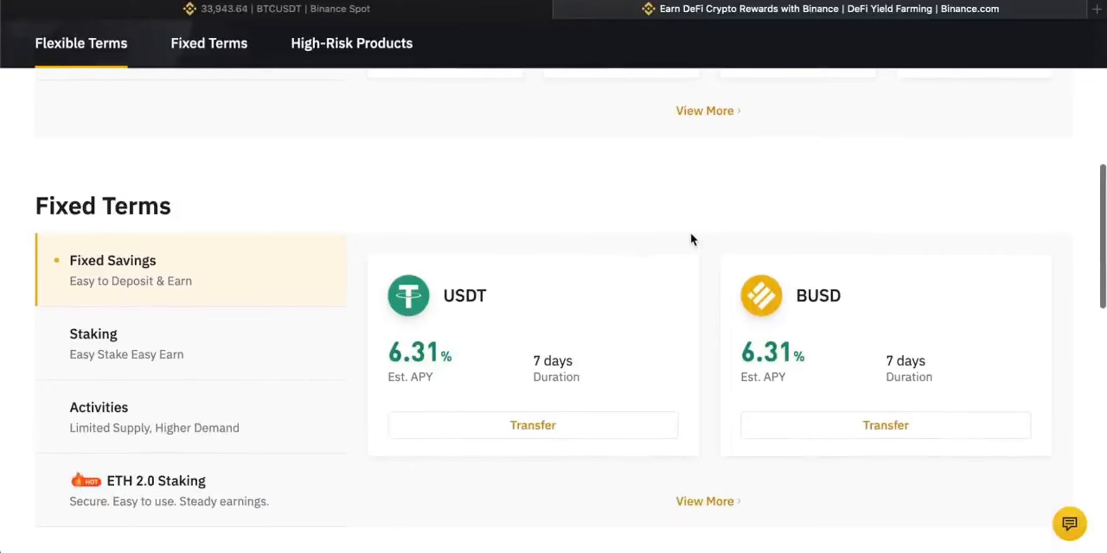
{"action": "scroll", "coordinate": [689, 238], "scroll_direction": "down", "scroll_amount": 1}
{"action": "left_click", "coordinate": [142, 302]}
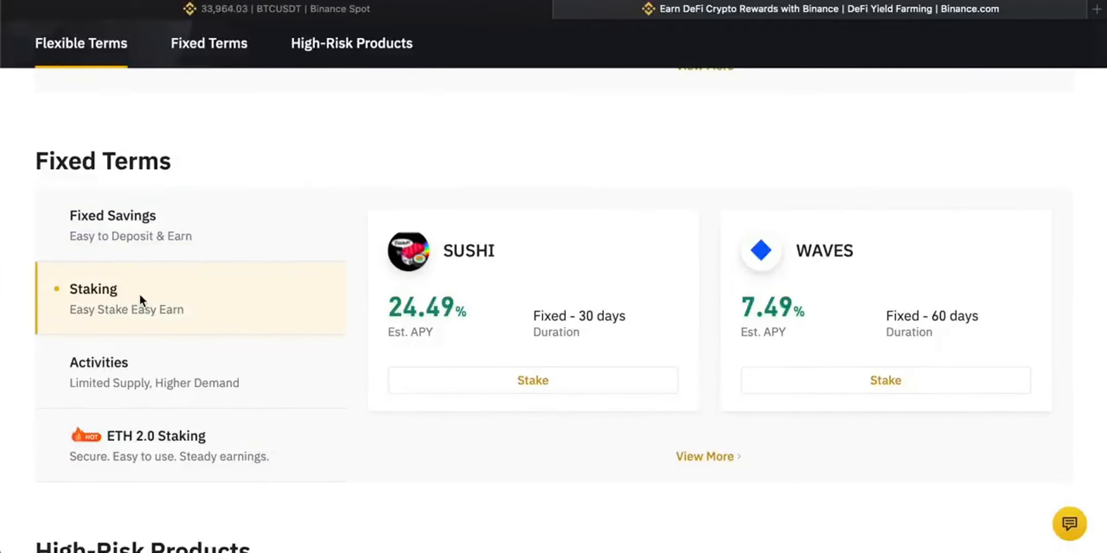
{"action": "left_click_drag", "start_coordinate": [170, 160], "coordinate": [35, 159]}
{"action": "left_click", "coordinate": [180, 157]}
{"action": "scroll", "coordinate": [256, 164], "scroll_direction": "down", "scroll_amount": 1}
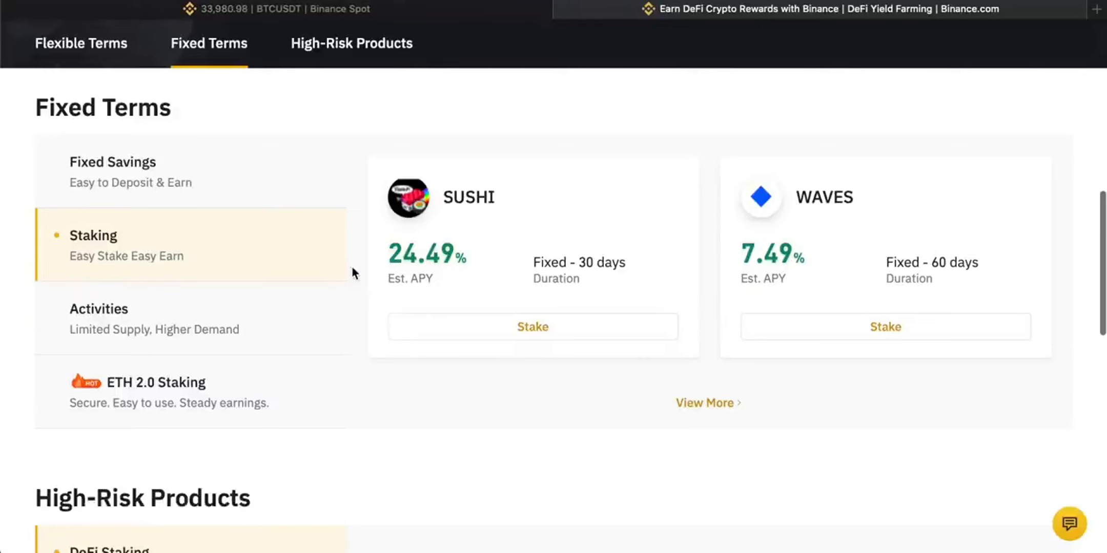
- Look over the DeFi Staking rates under High-Risk Products and return to the Flexible Terms section
{"action": "scroll", "coordinate": [352, 273], "scroll_direction": "down", "scroll_amount": 3}
{"action": "scroll", "coordinate": [352, 273], "scroll_direction": "down", "scroll_amount": 2}
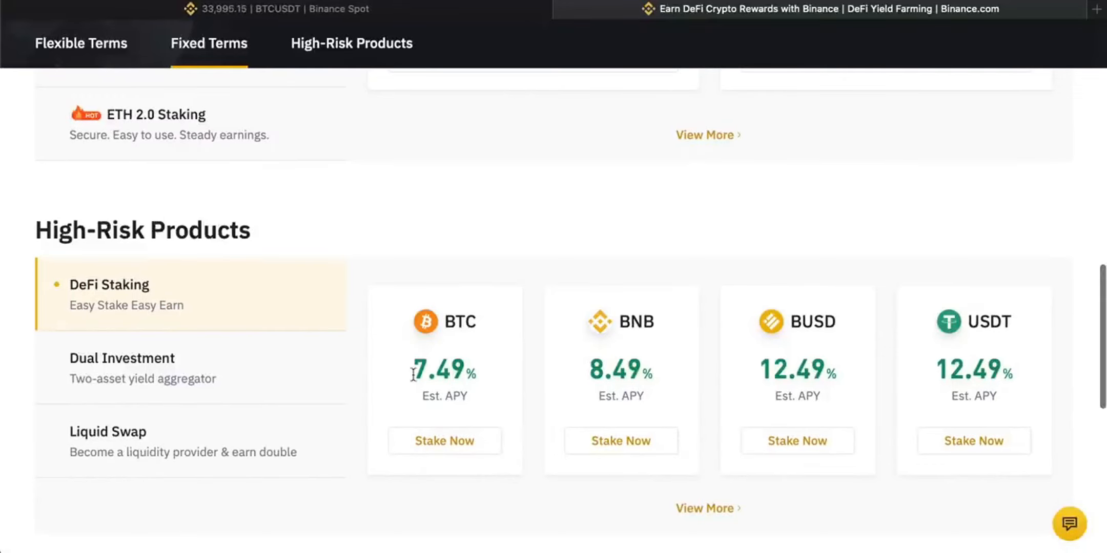
{"action": "scroll", "coordinate": [380, 370], "scroll_direction": "up", "scroll_amount": 10}
{"action": "scroll", "coordinate": [380, 373], "scroll_direction": "up", "scroll_amount": 4}
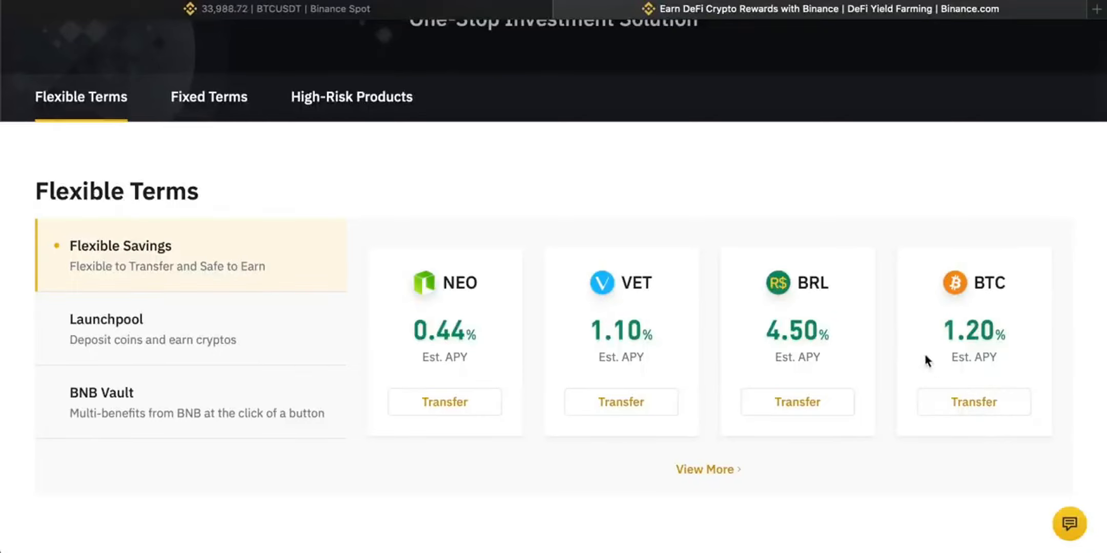
- Open the full Flexible Savings product list and review the coins with their 7-day APY and interest per thousand
{"action": "scroll", "coordinate": [902, 338], "scroll_direction": "up", "scroll_amount": 2}
{"action": "scroll", "coordinate": [815, 283], "scroll_direction": "down", "scroll_amount": 1}
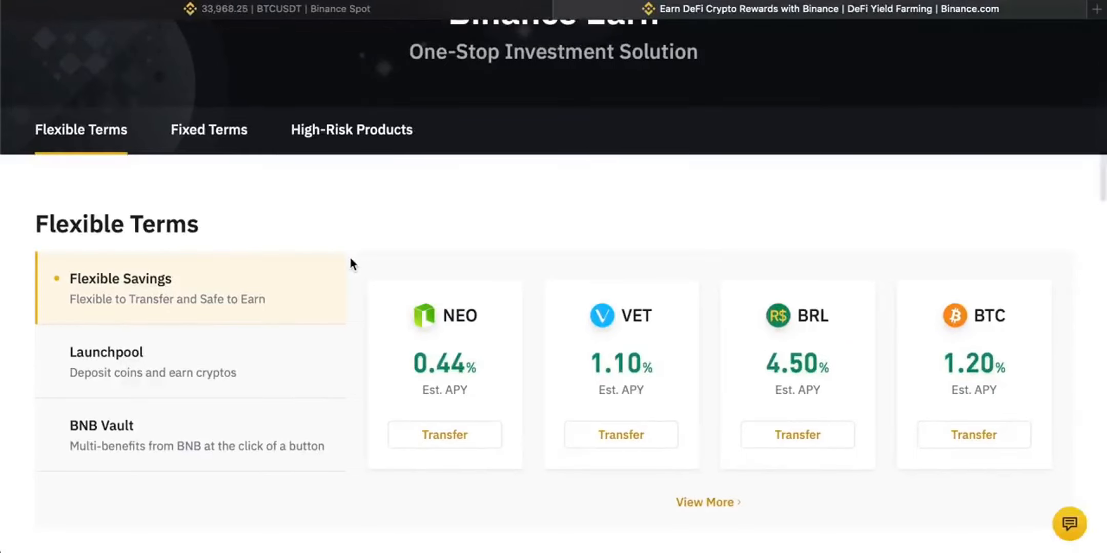
{"action": "scroll", "coordinate": [350, 258], "scroll_direction": "down", "scroll_amount": 1}
{"action": "left_click", "coordinate": [715, 455]}
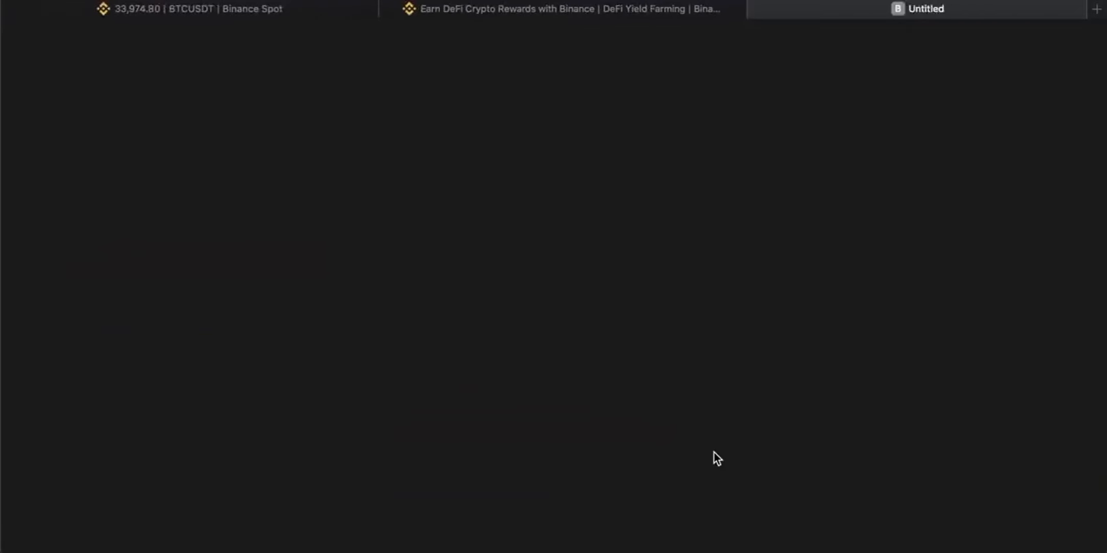
{"action": "scroll", "coordinate": [677, 410], "scroll_direction": "down", "scroll_amount": 6}
{"action": "scroll", "coordinate": [676, 407], "scroll_direction": "down", "scroll_amount": 2}
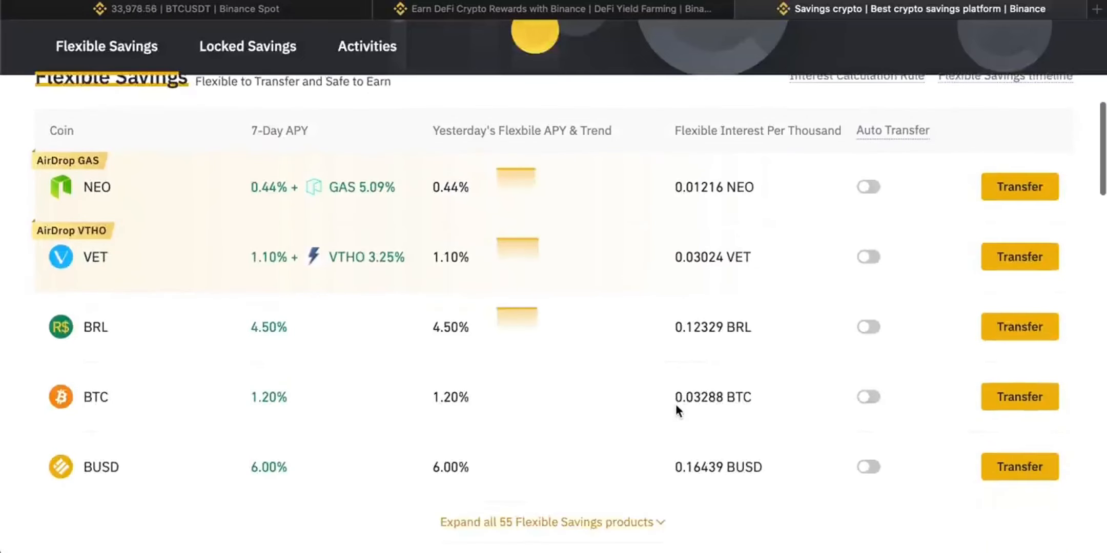
{"action": "scroll", "coordinate": [508, 400], "scroll_direction": "up", "scroll_amount": 2}
{"action": "scroll", "coordinate": [444, 418], "scroll_direction": "up", "scroll_amount": 1}
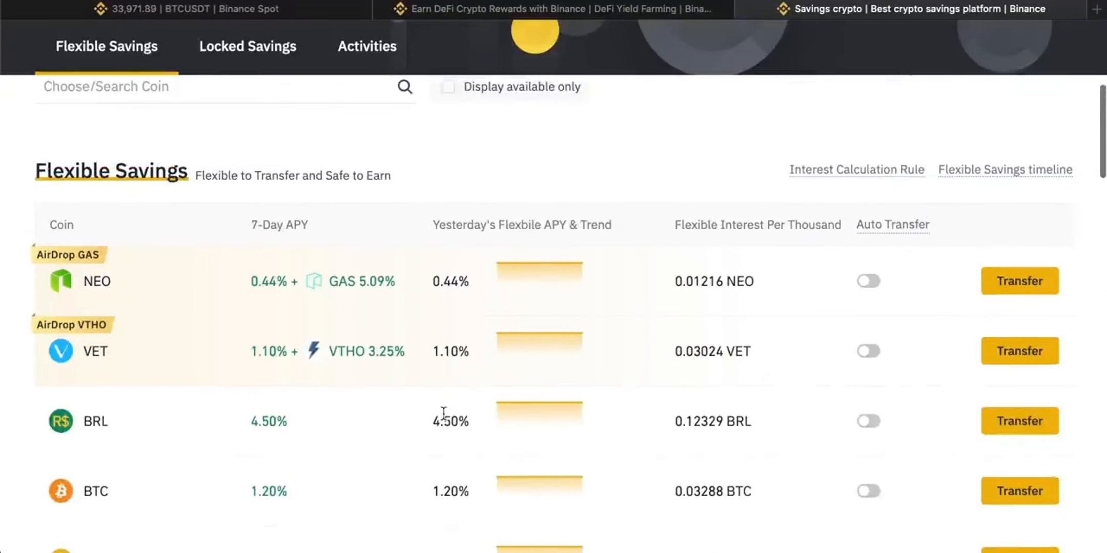
{"action": "scroll", "coordinate": [470, 303], "scroll_direction": "up", "scroll_amount": 2}
{"action": "scroll", "coordinate": [558, 241], "scroll_direction": "up", "scroll_amount": 2}
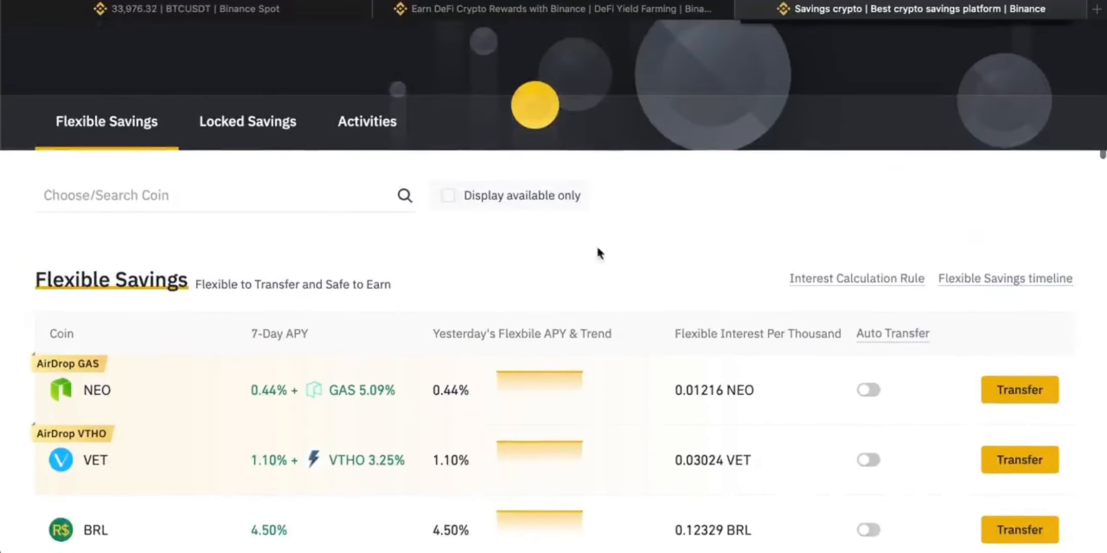
{"action": "scroll", "coordinate": [440, 391], "scroll_direction": "down", "scroll_amount": 3}
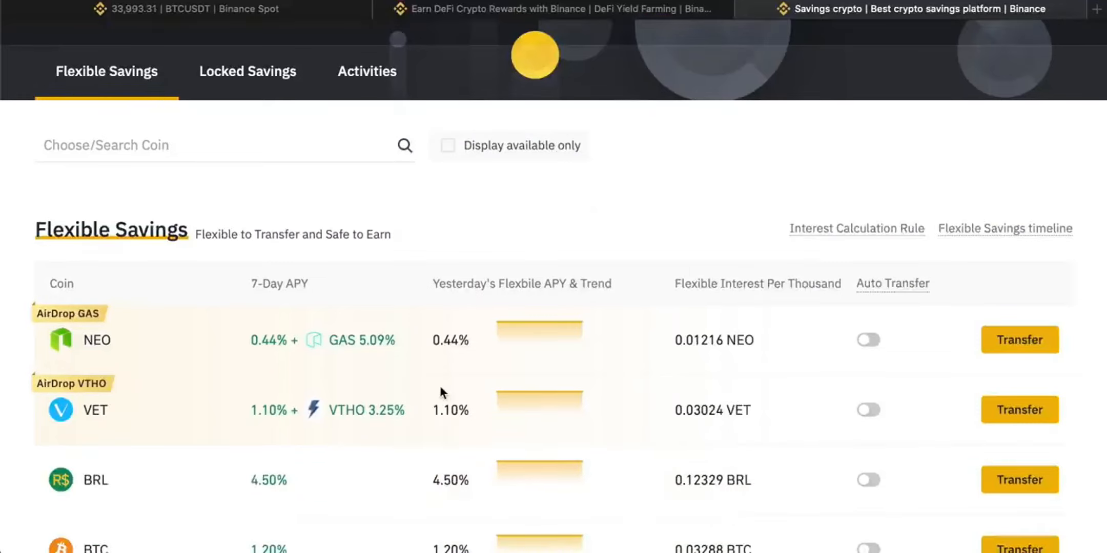
- Find the Locked Savings table and set the USDT product's duration to 90 days
{"action": "scroll", "coordinate": [440, 391], "scroll_direction": "down", "scroll_amount": 10}
{"action": "scroll", "coordinate": [439, 390], "scroll_direction": "down", "scroll_amount": 3}
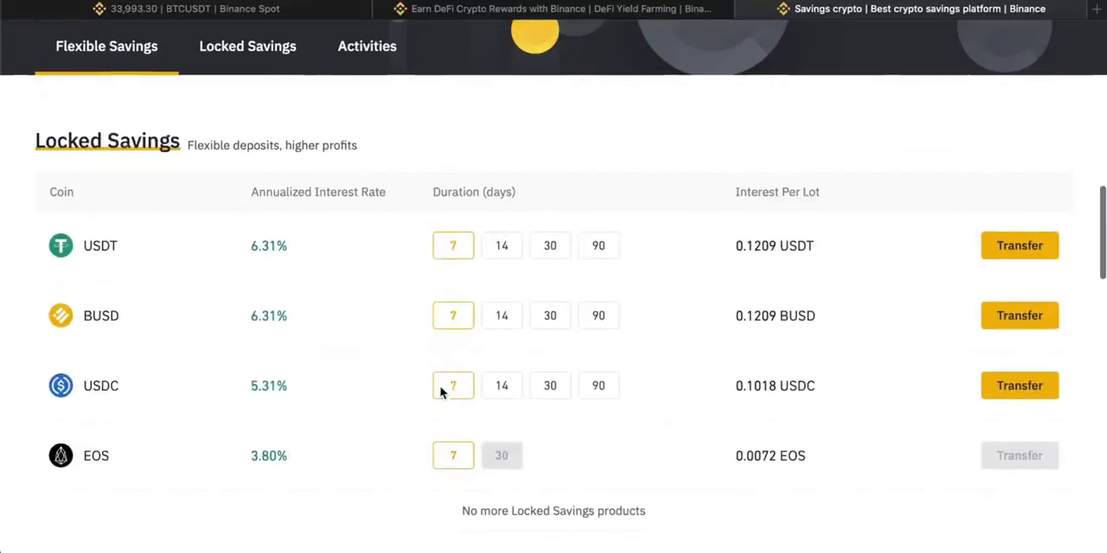
{"action": "scroll", "coordinate": [441, 392], "scroll_direction": "down", "scroll_amount": 1}
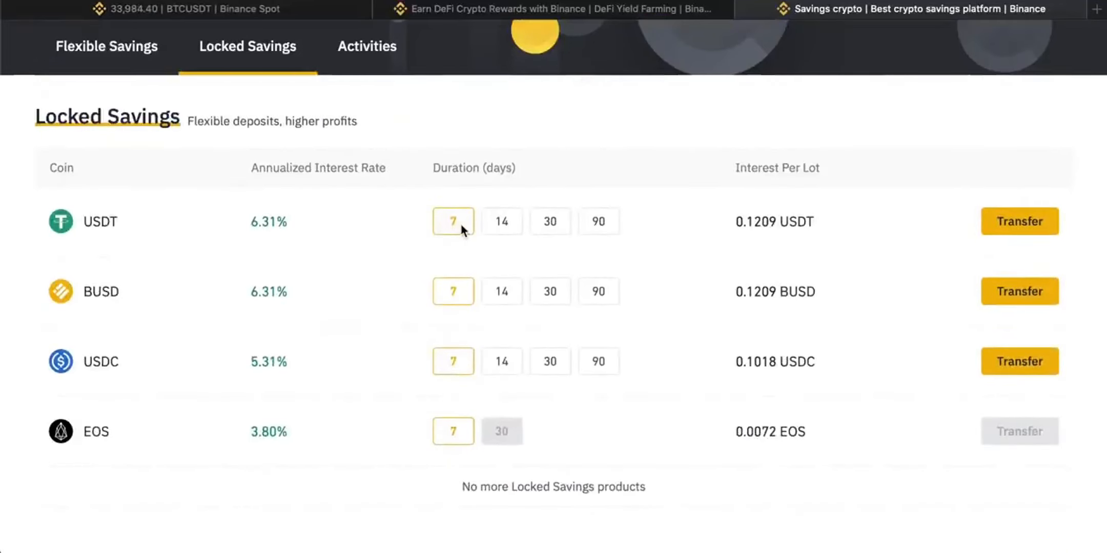
{"action": "left_click", "coordinate": [605, 221]}
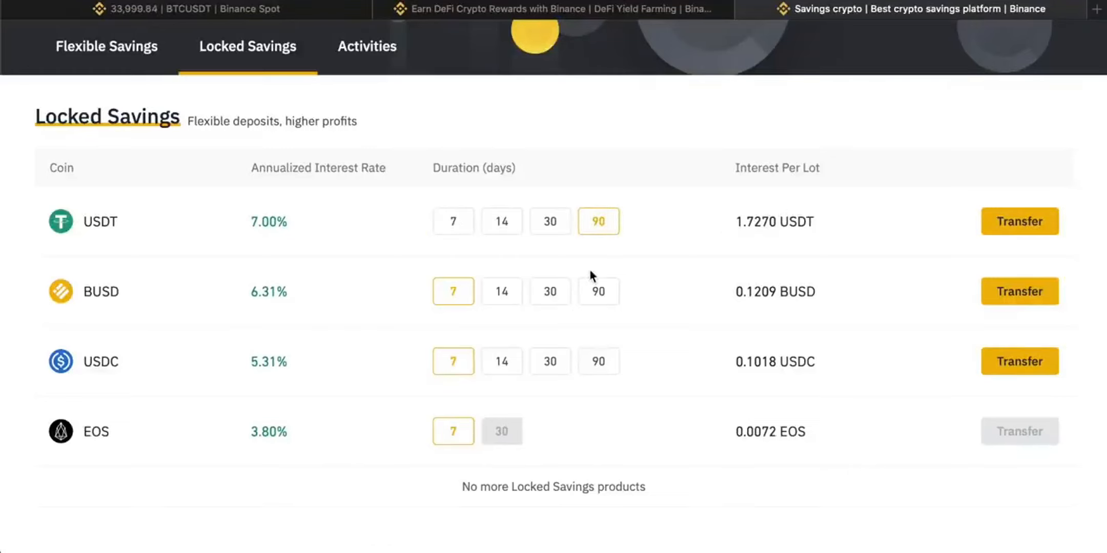
- Compare the Locked Savings and Flexible Savings tables again and go back up to the Binance Savings page header
{"action": "scroll", "coordinate": [590, 277], "scroll_direction": "up", "scroll_amount": 3}
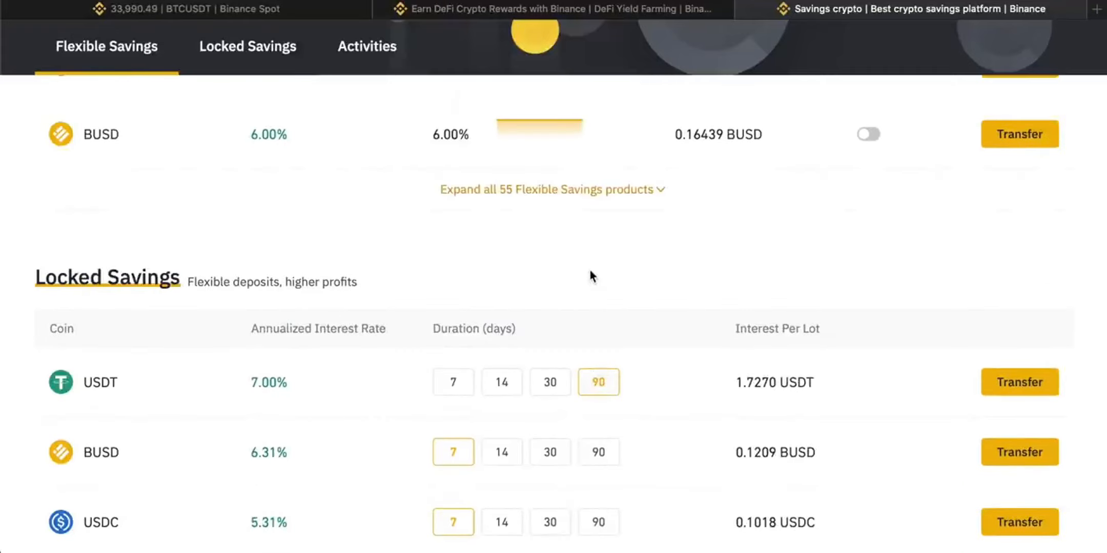
{"action": "scroll", "coordinate": [592, 276], "scroll_direction": "up", "scroll_amount": 1}
{"action": "scroll", "coordinate": [592, 277], "scroll_direction": "down", "scroll_amount": 3}
{"action": "scroll", "coordinate": [553, 289], "scroll_direction": "up", "scroll_amount": 2}
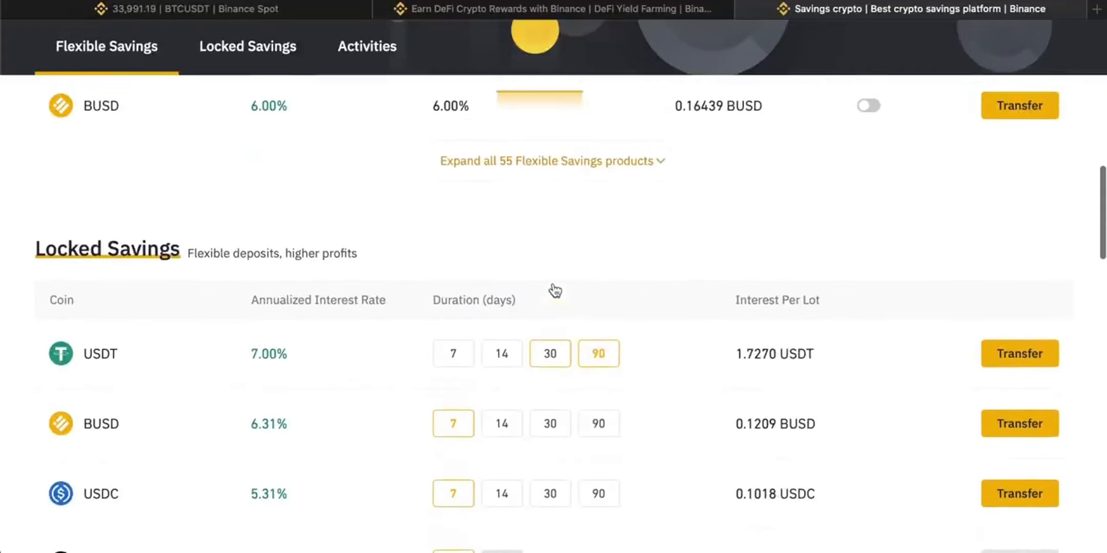
{"action": "scroll", "coordinate": [553, 288], "scroll_direction": "up", "scroll_amount": 5}
{"action": "scroll", "coordinate": [553, 287], "scroll_direction": "up", "scroll_amount": 9}
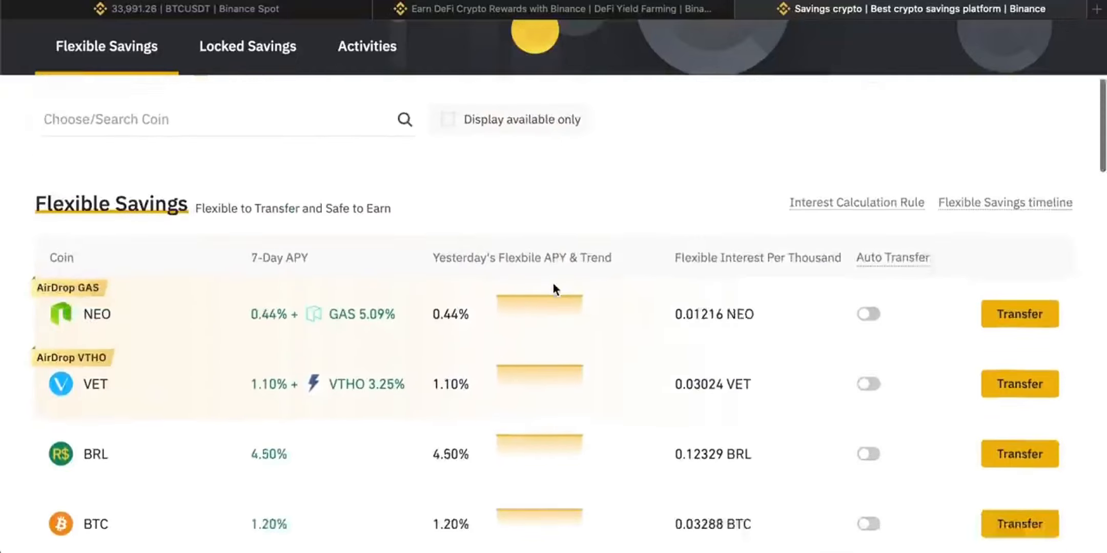
{"action": "scroll", "coordinate": [533, 383], "scroll_direction": "down", "scroll_amount": 1}
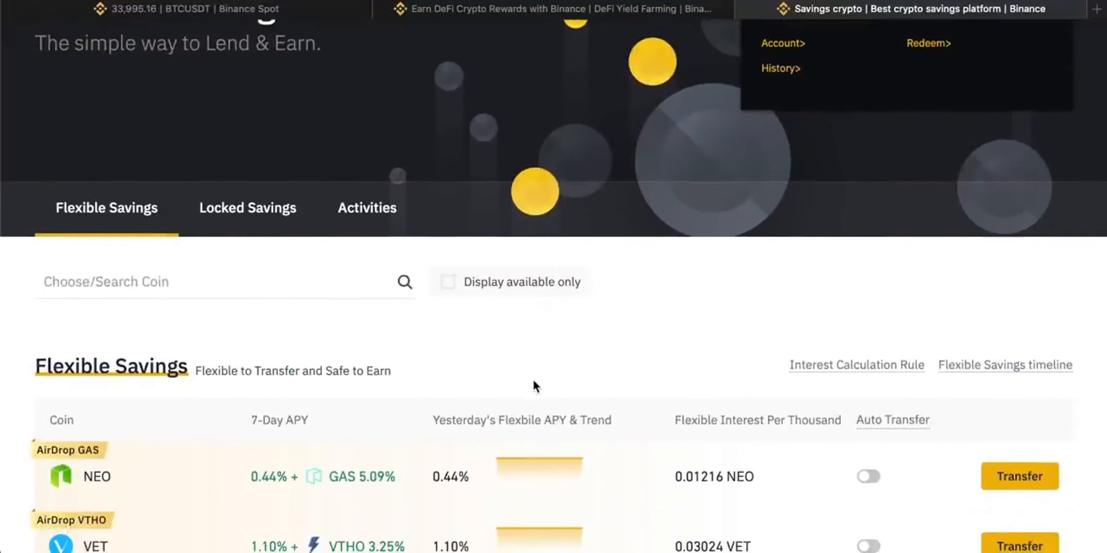
{"action": "scroll", "coordinate": [531, 378], "scroll_direction": "up", "scroll_amount": 3}
{"action": "scroll", "coordinate": [546, 431], "scroll_direction": "down", "scroll_amount": 2}
{"action": "scroll", "coordinate": [546, 431], "scroll_direction": "up", "scroll_amount": 1}
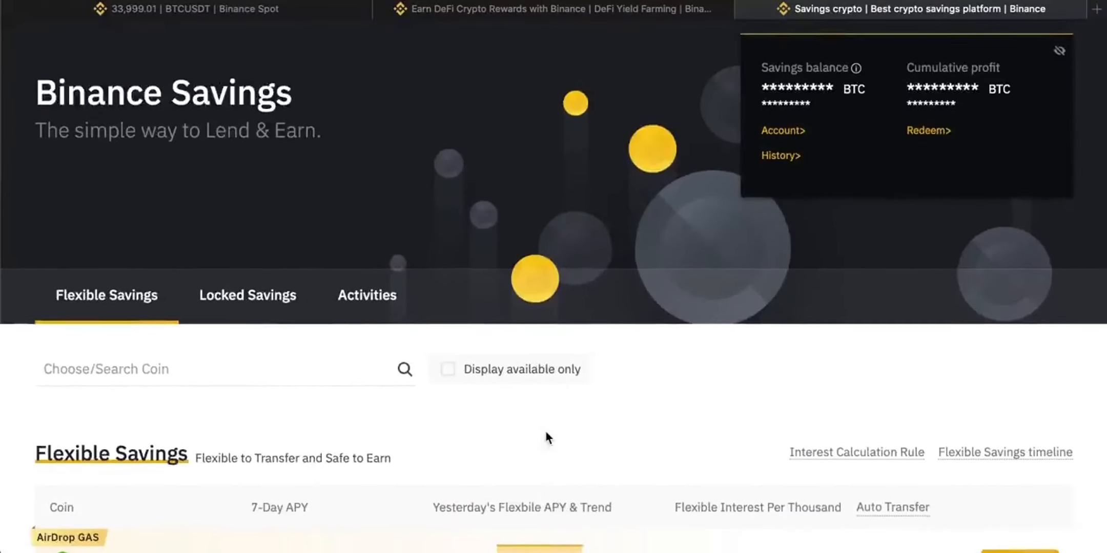
{"action": "scroll", "coordinate": [546, 430], "scroll_direction": "up", "scroll_amount": 2}
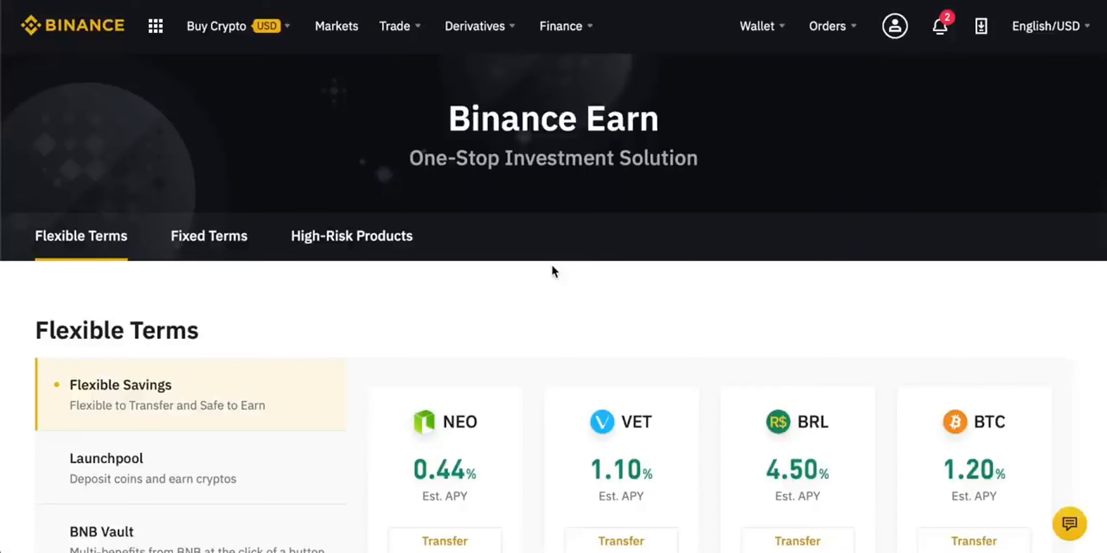
- Open the wallet overview and show the Fiat and Spot wallet's balances
{"action": "mouse_move", "coordinate": [757, 25]}
{"action": "left_click", "coordinate": [776, 68]}
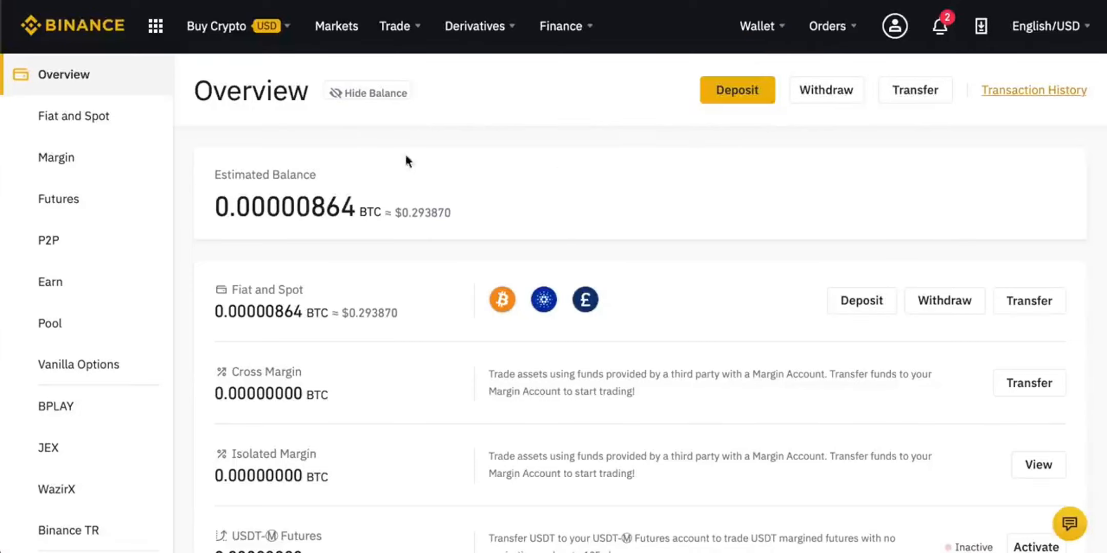
{"action": "left_click", "coordinate": [73, 121]}
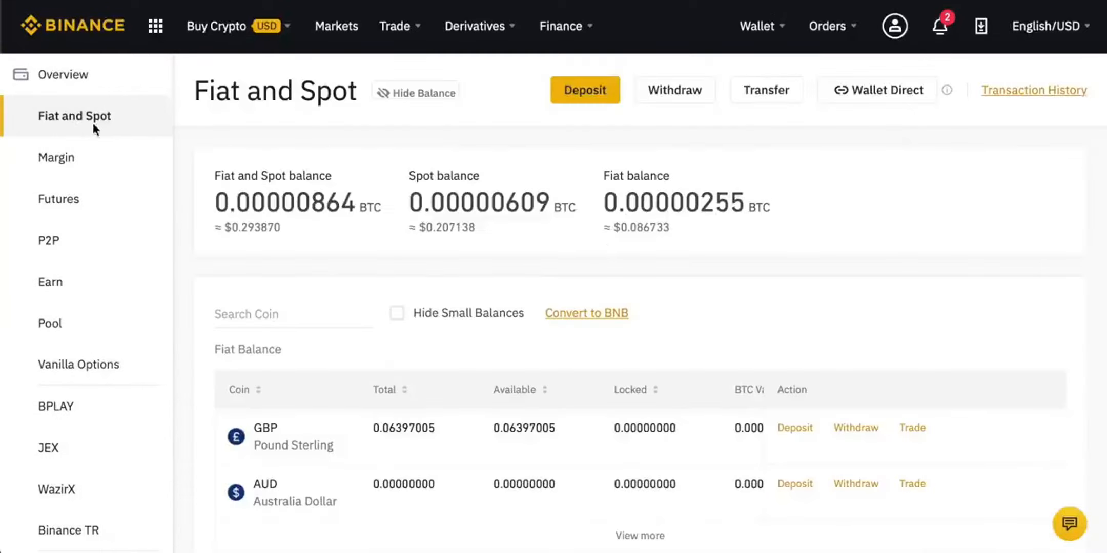
{"action": "scroll", "coordinate": [513, 238], "scroll_direction": "down", "scroll_amount": 1}
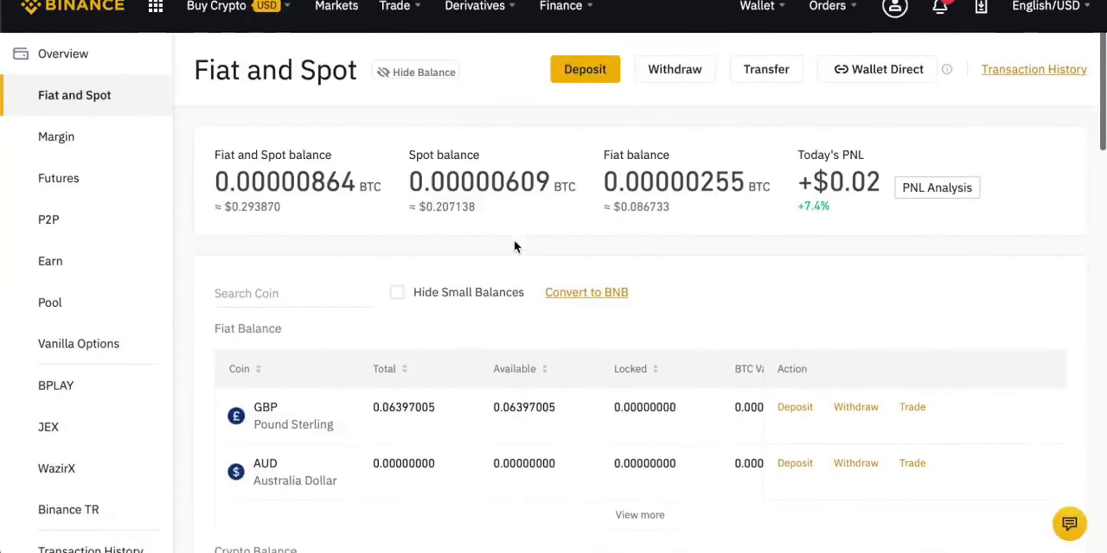
- Review the Fiat and Spot wallet's balance summary, its fiat and crypto coin tables, and the actions offered for each coin
{"action": "scroll", "coordinate": [513, 238], "scroll_direction": "down", "scroll_amount": 2}
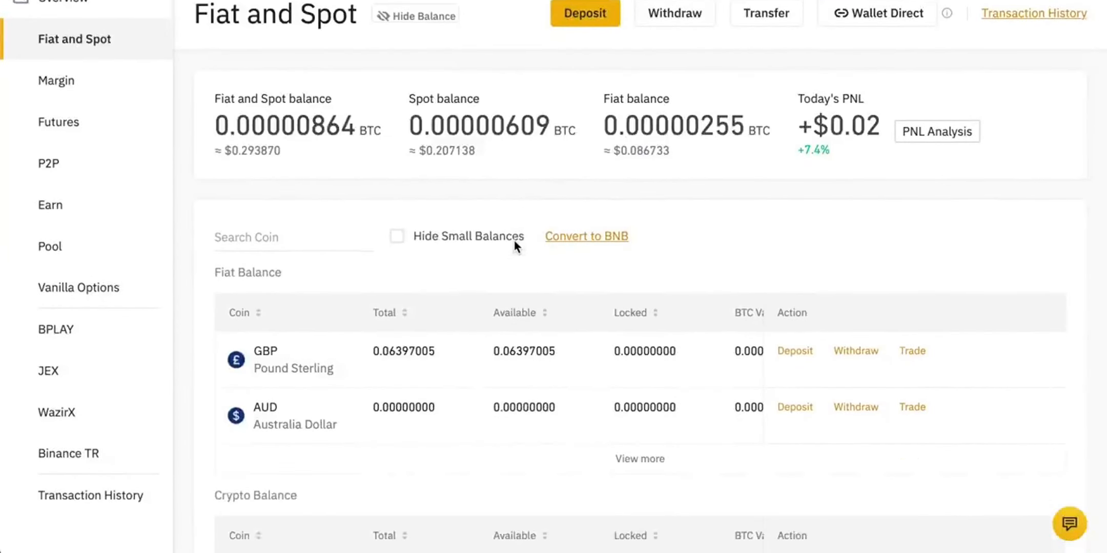
{"action": "scroll", "coordinate": [516, 224], "scroll_direction": "up", "scroll_amount": 3}
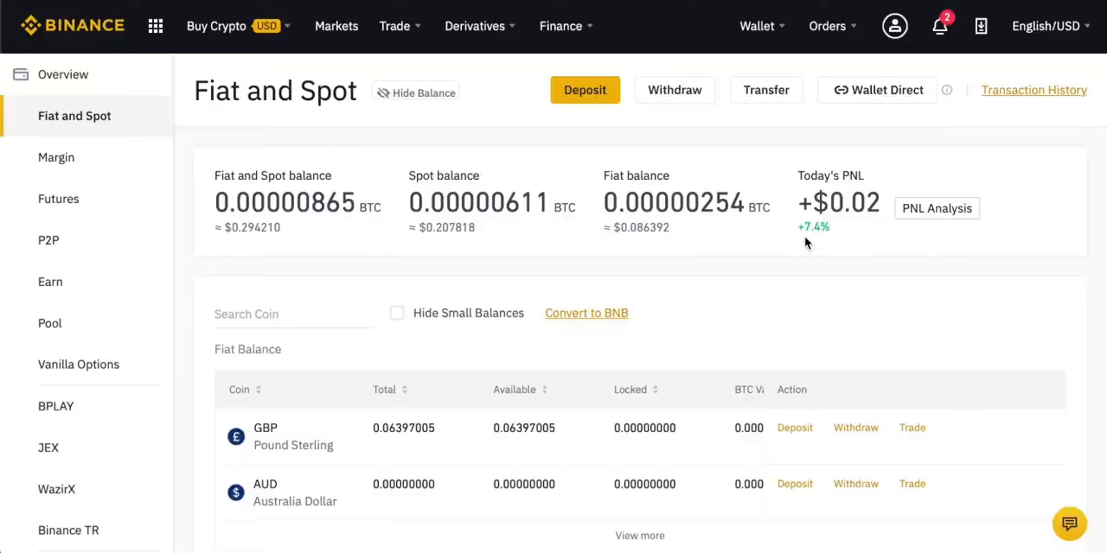
{"action": "scroll", "coordinate": [629, 241], "scroll_direction": "down", "scroll_amount": 5}
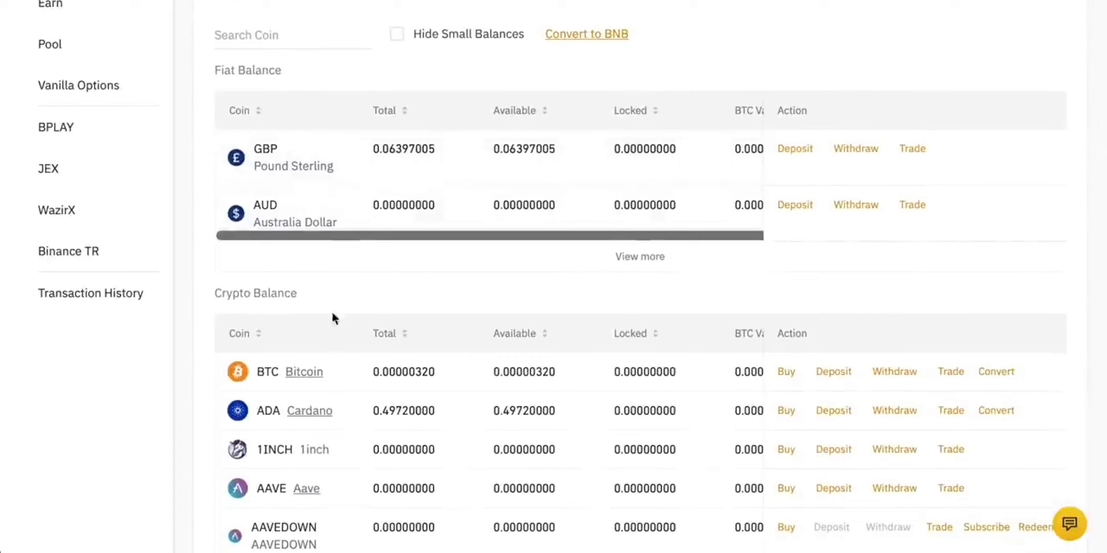
{"action": "scroll", "coordinate": [338, 267], "scroll_direction": "down", "scroll_amount": 2}
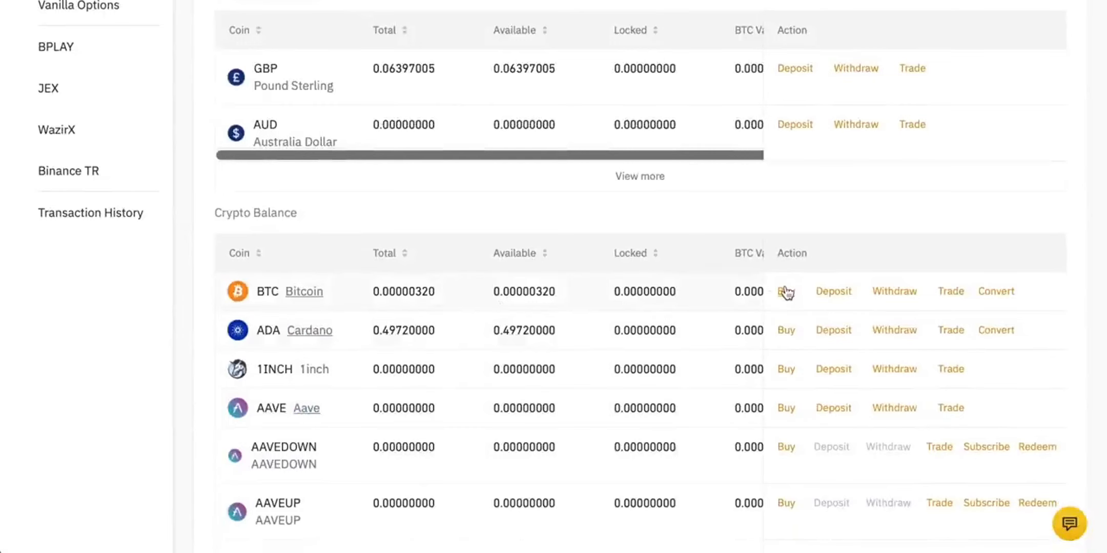
{"action": "scroll", "coordinate": [654, 285], "scroll_direction": "up", "scroll_amount": 5}
{"action": "scroll", "coordinate": [655, 292], "scroll_direction": "up", "scroll_amount": 3}
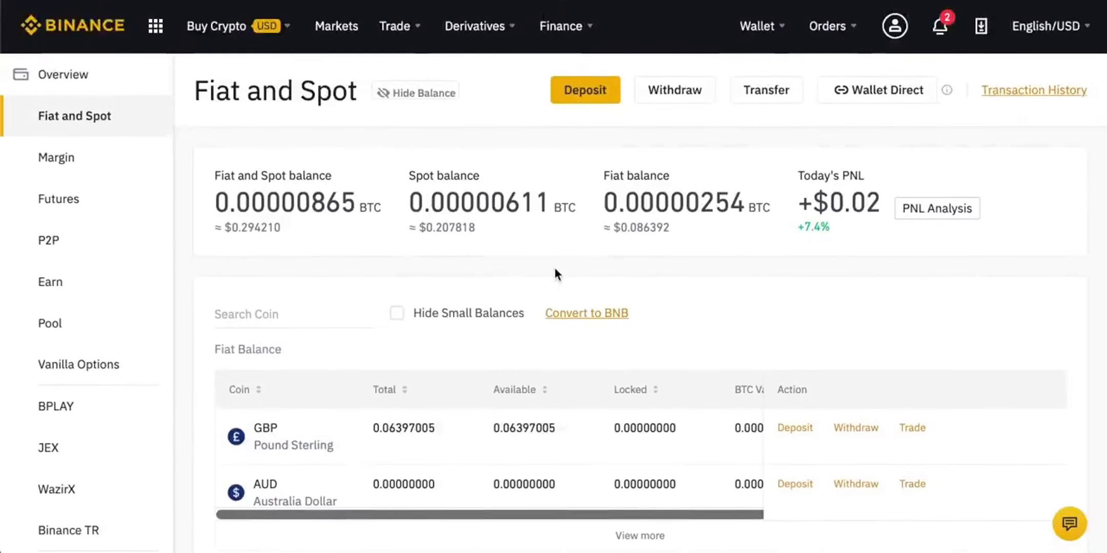
- Open the spot account's PNL Analysis and review its cumulative PNL, daily PNL, profits, asset allocation and net worth sections
{"action": "left_click", "coordinate": [940, 208]}
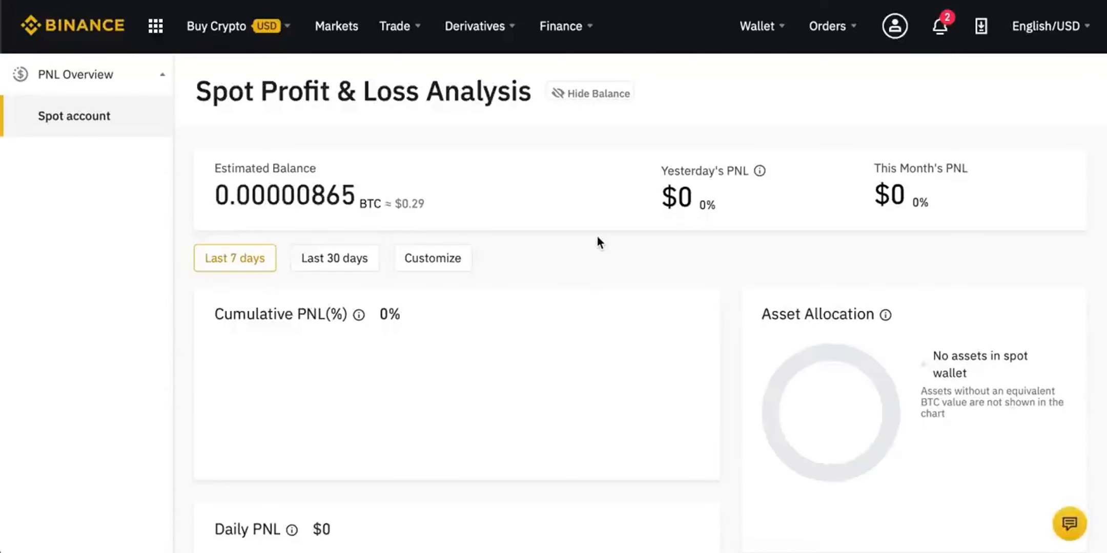
{"action": "scroll", "coordinate": [545, 208], "scroll_direction": "down", "scroll_amount": 3}
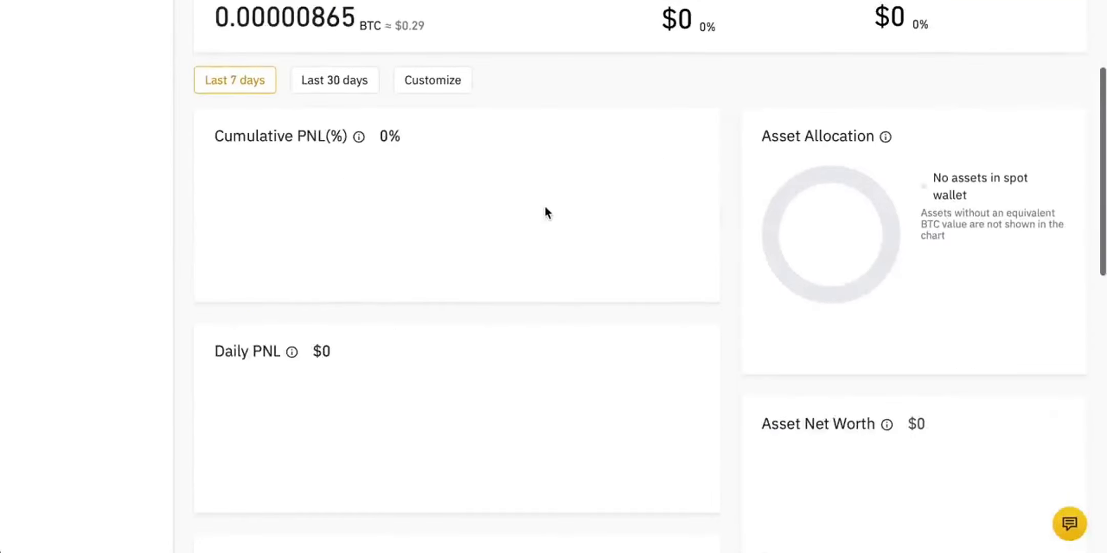
{"action": "scroll", "coordinate": [639, 202], "scroll_direction": "down", "scroll_amount": 1}
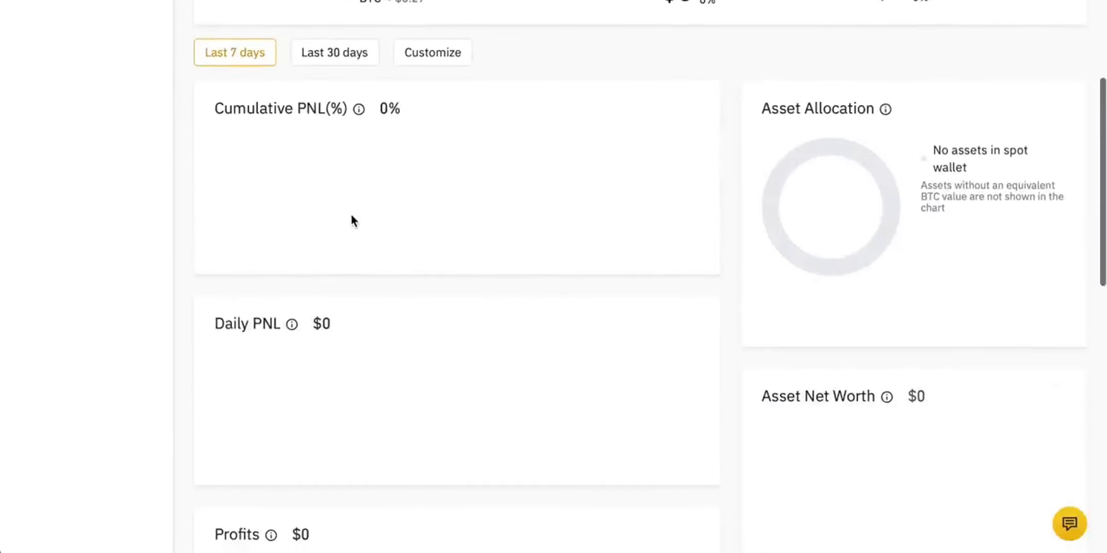
{"action": "scroll", "coordinate": [359, 218], "scroll_direction": "down", "scroll_amount": 3}
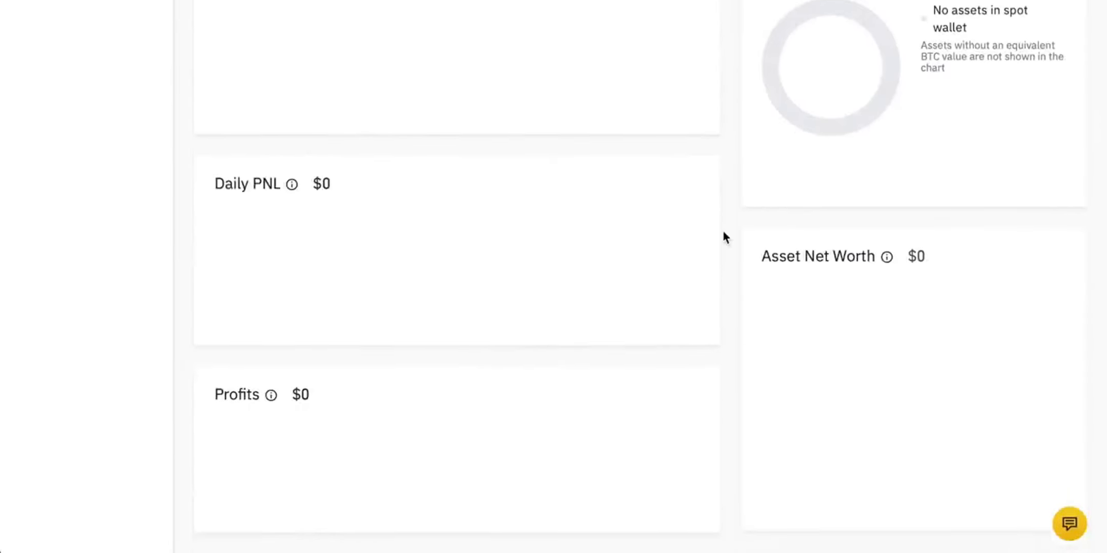
{"action": "scroll", "coordinate": [723, 233], "scroll_direction": "up", "scroll_amount": 7}
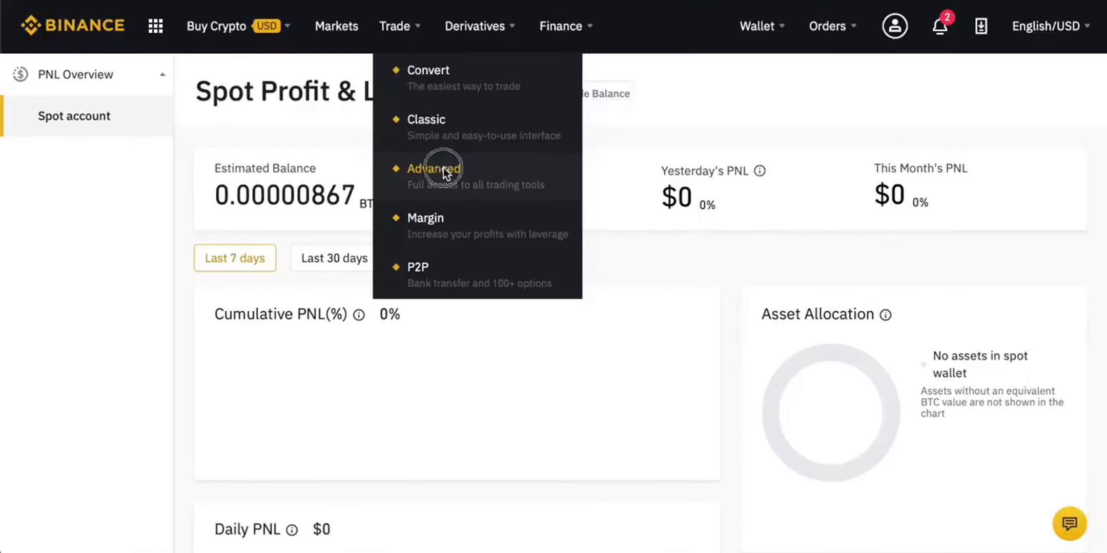
- Look over the Buy Crypto payment options and open the Advanced trading interface
{"action": "left_click", "coordinate": [444, 168]}
{"action": "mouse_move", "coordinate": [146, 37]}
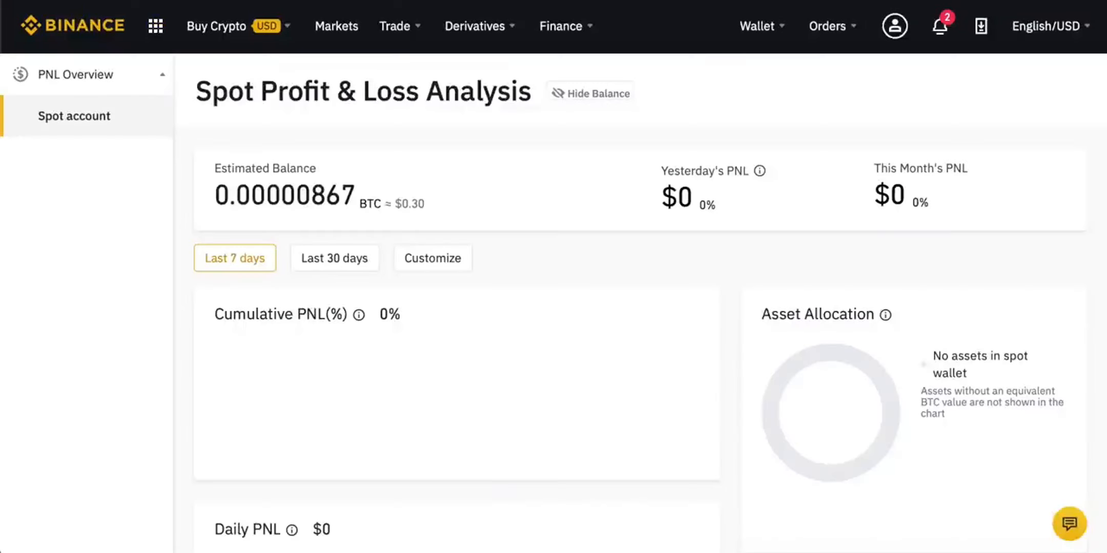
{"action": "mouse_move", "coordinate": [248, 32]}
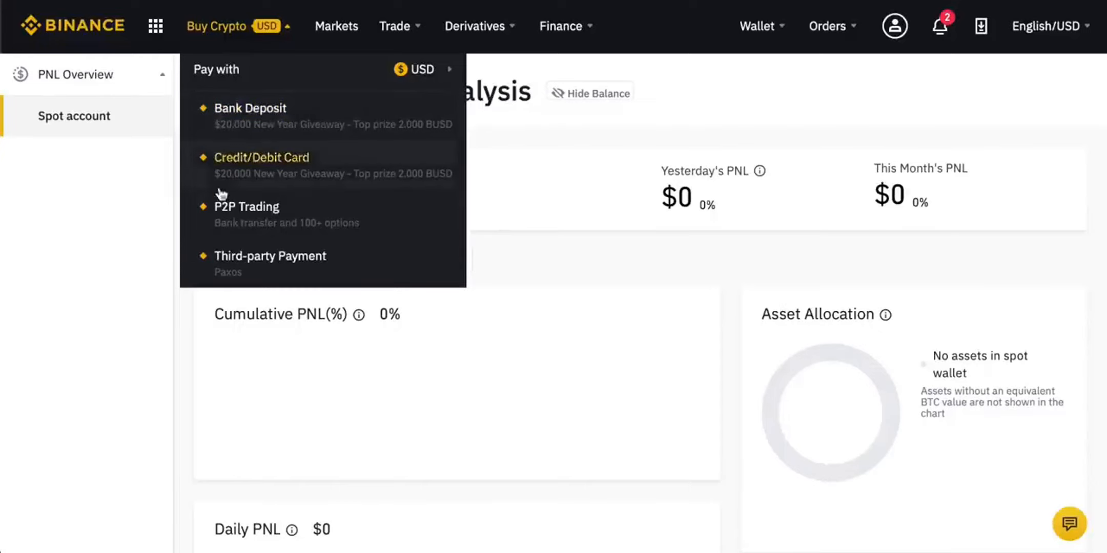
{"action": "mouse_move", "coordinate": [395, 29]}
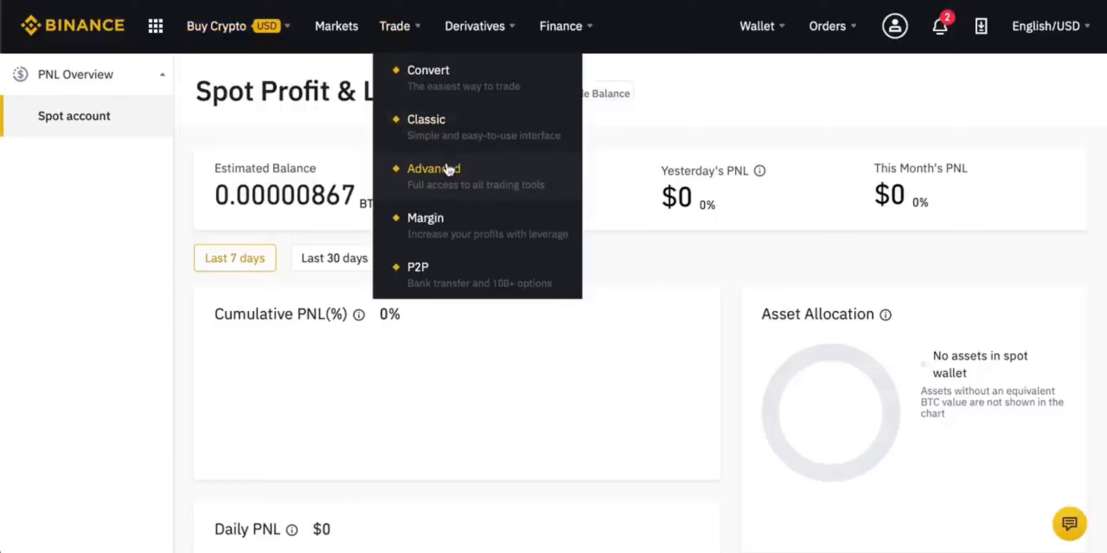
{"action": "left_click", "coordinate": [463, 174]}
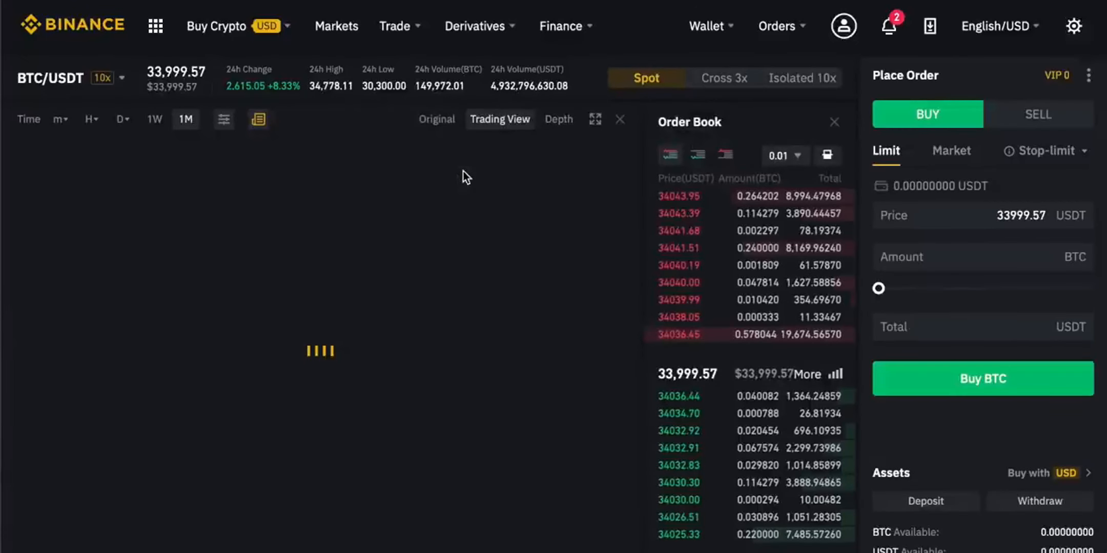